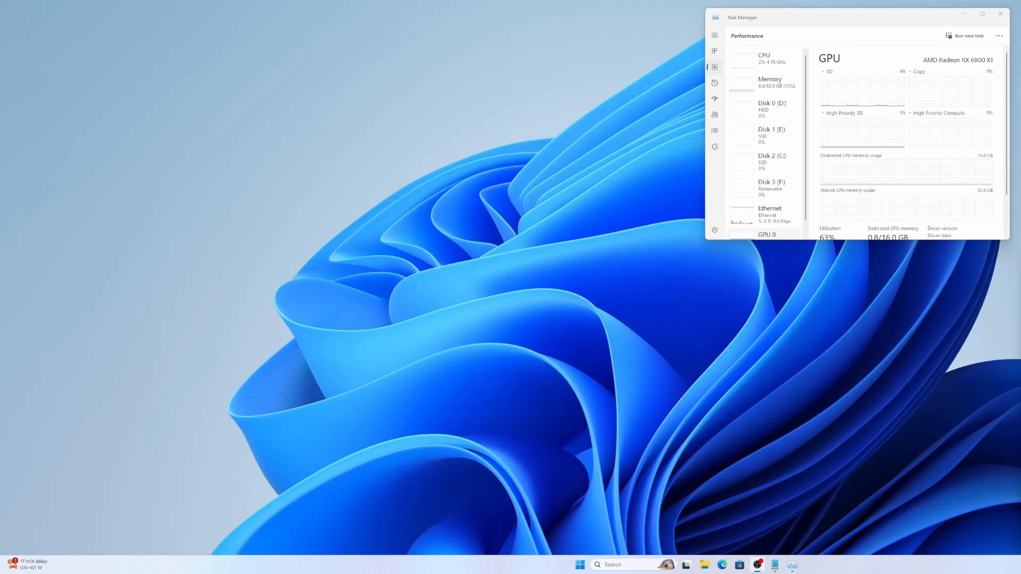
Step: Switch to the Edge browser, search the web for ollama and open the official Ollama website
{"action": "left_click", "coordinate": [722, 565]}
{"action": "type", "text": "oll"}
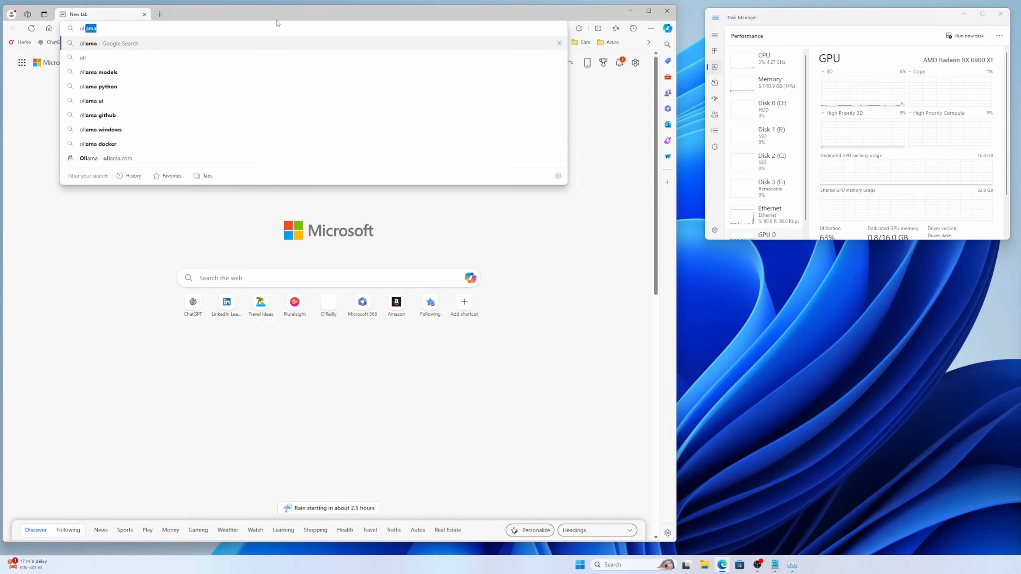
{"action": "key", "text": "Return"}
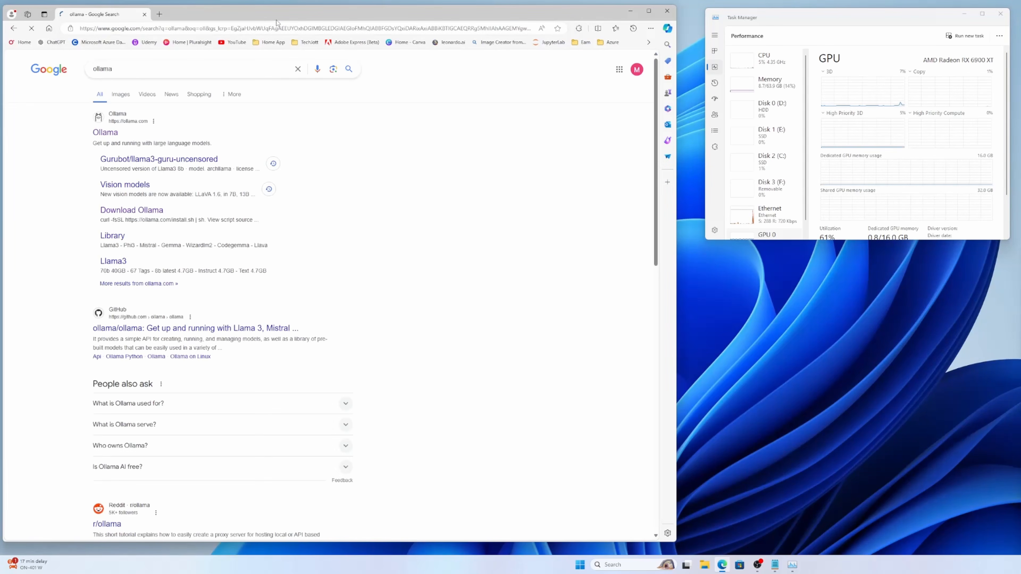
{"action": "left_click", "coordinate": [104, 133]}
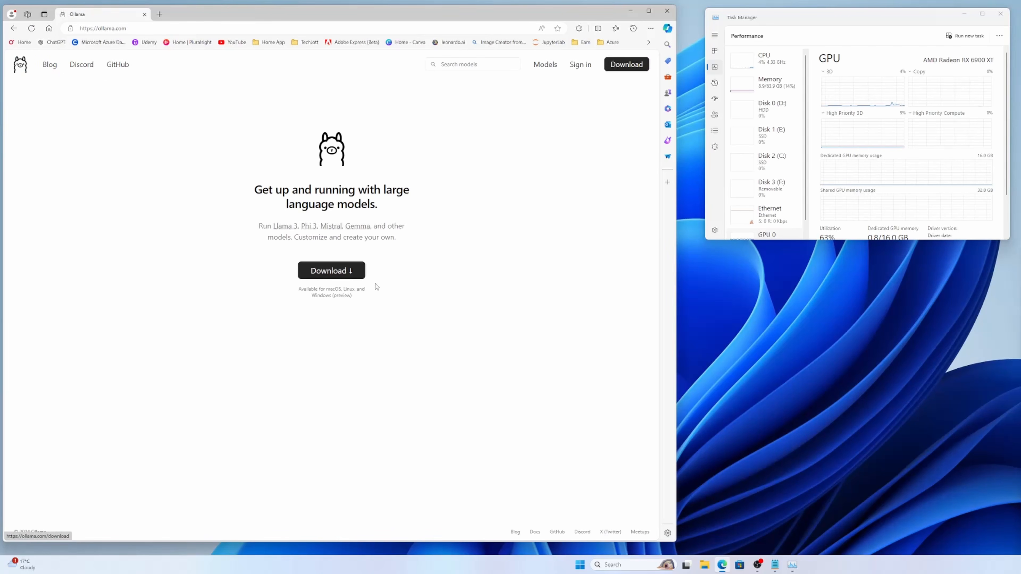
Step: Download Ollama for Windows (Preview) and install it by running OllamaSetup from the Downloads folder
{"action": "left_click", "coordinate": [342, 274]}
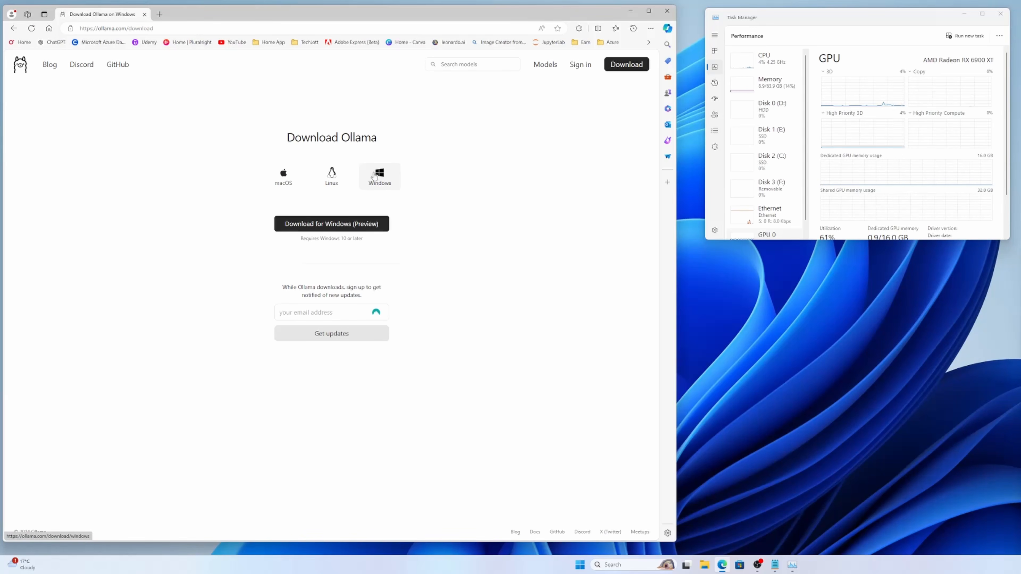
{"action": "left_click", "coordinate": [345, 226]}
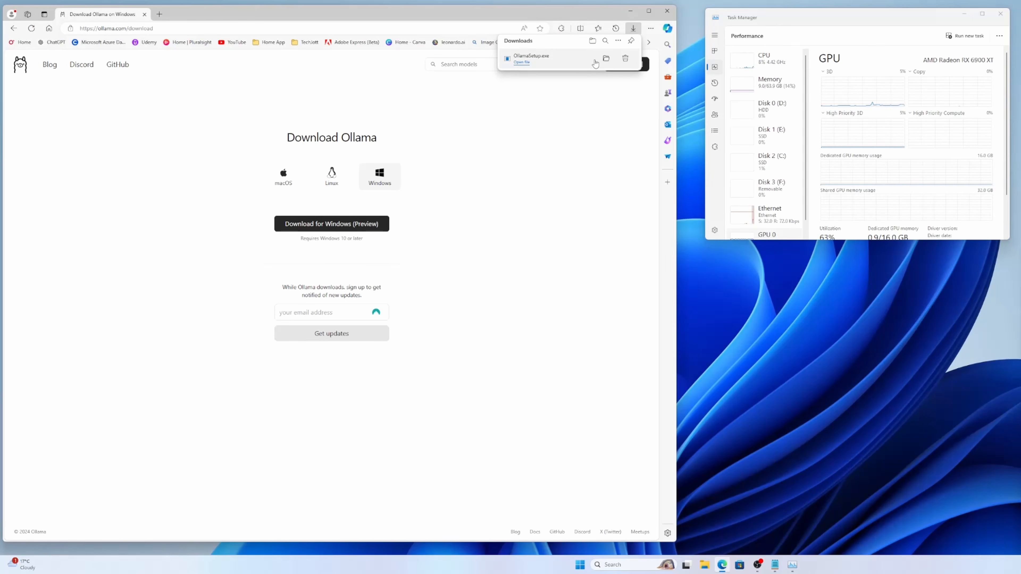
{"action": "left_click", "coordinate": [605, 59]}
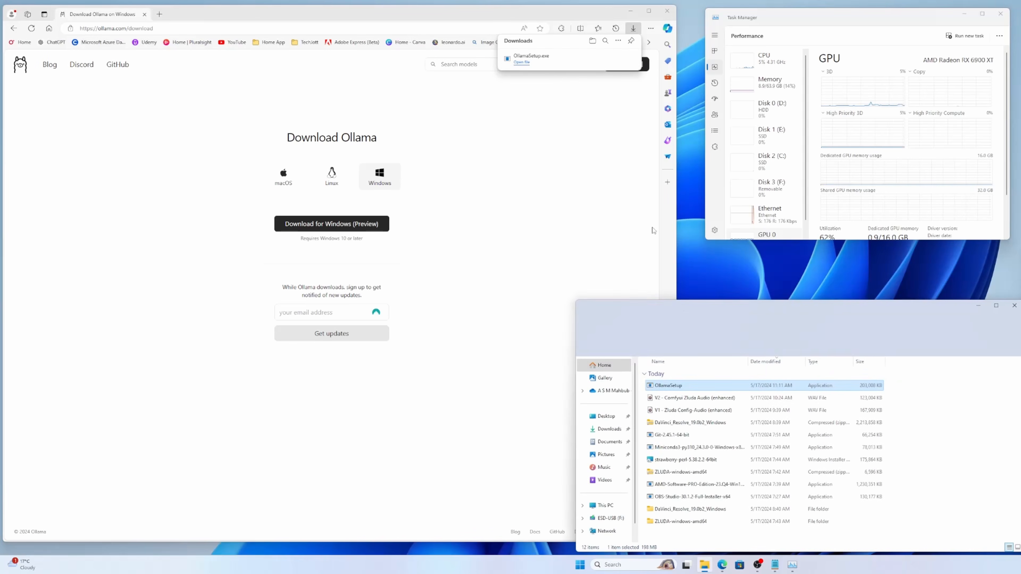
{"action": "double_click", "coordinate": [667, 387]}
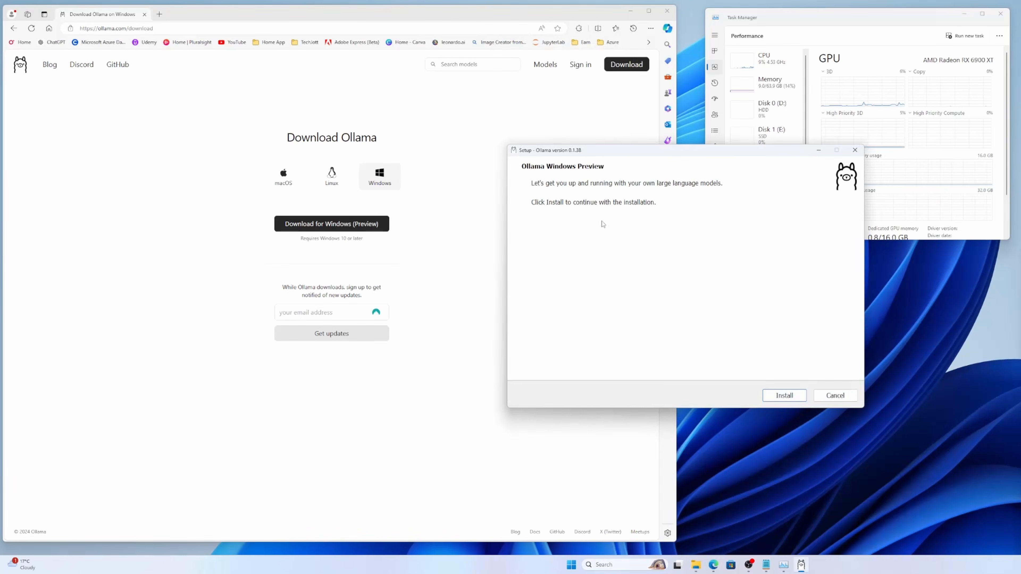
{"action": "left_click", "coordinate": [770, 395]}
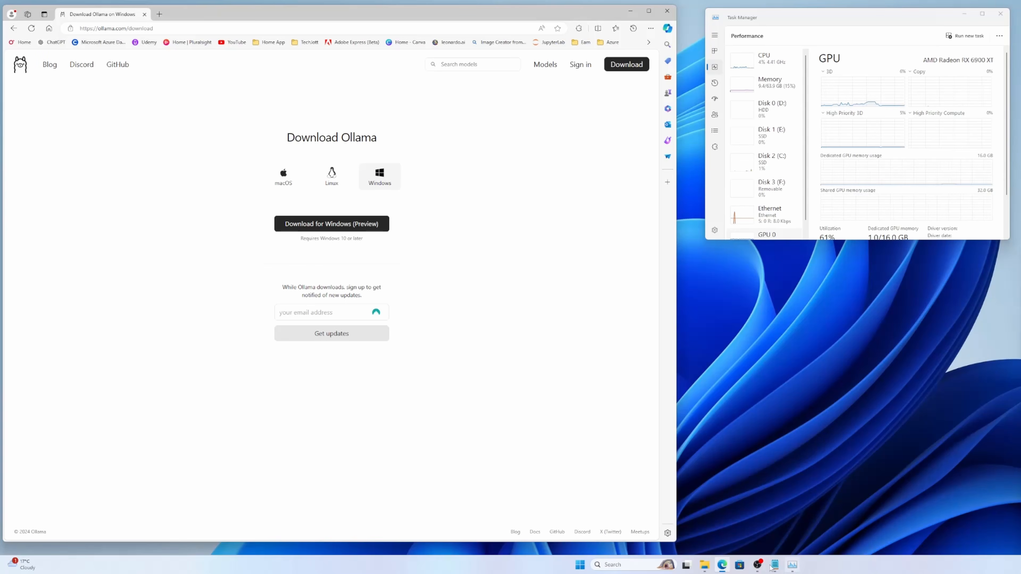
Step: Open a Command Prompt terminal and place its window below Task Manager
{"action": "left_click", "coordinate": [636, 564]}
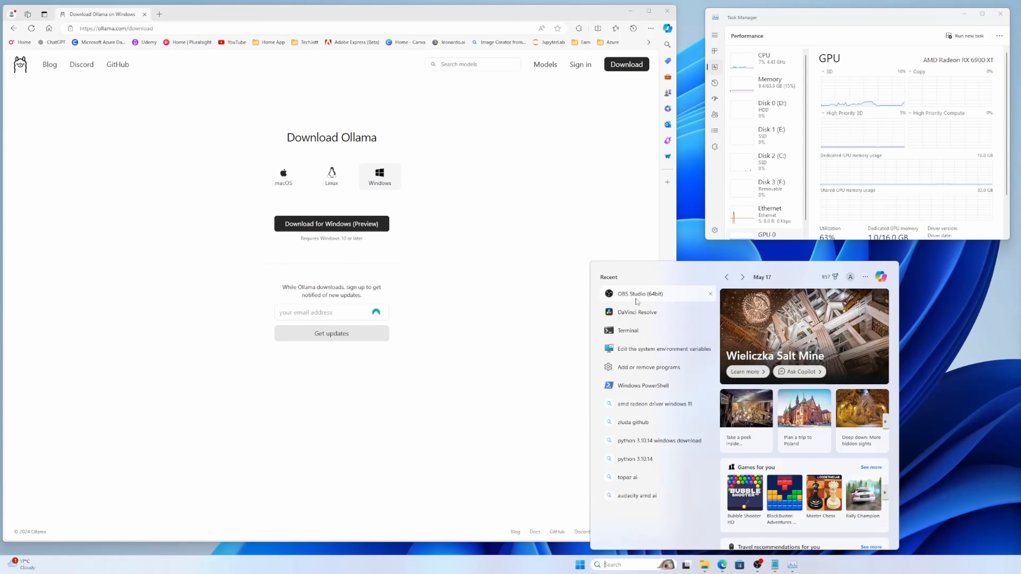
{"action": "left_click", "coordinate": [659, 335]}
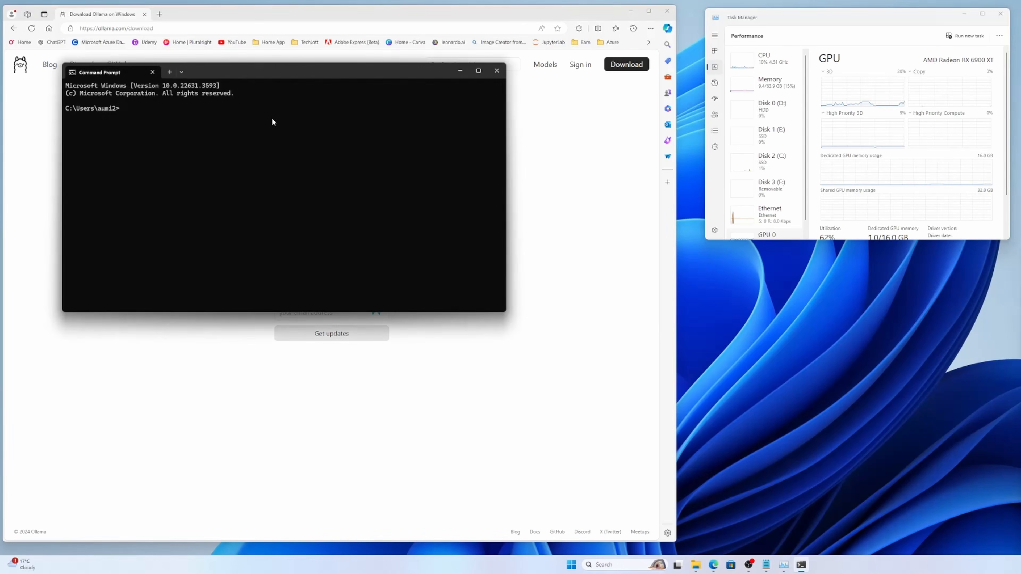
{"action": "left_click_drag", "start_coordinate": [229, 71], "coordinate": [706, 261]}
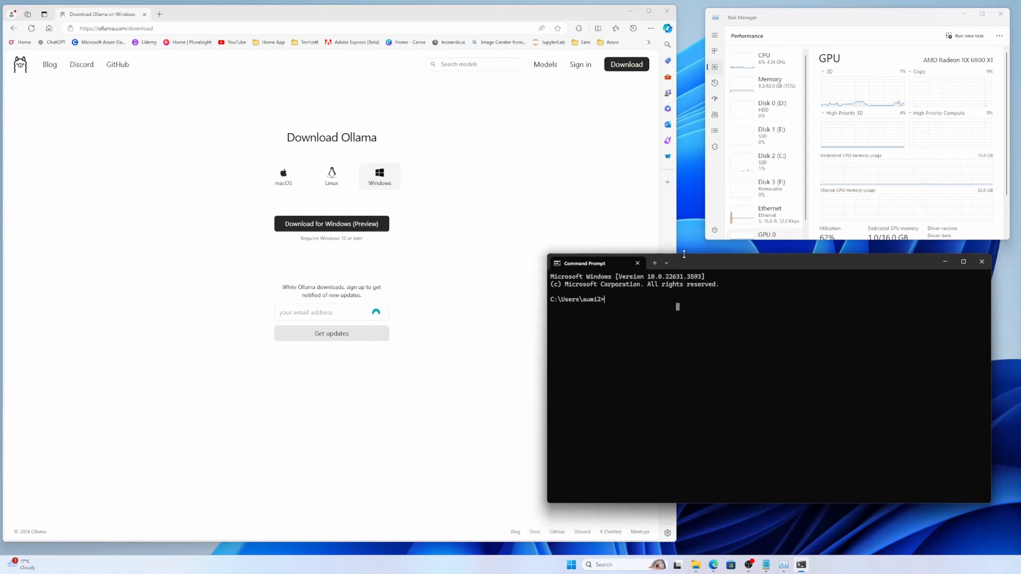
Step: Copy the run command from the llama3 page in Ollama's model library and execute ollama run llama3 in Command Prompt
{"action": "left_click", "coordinate": [546, 66]}
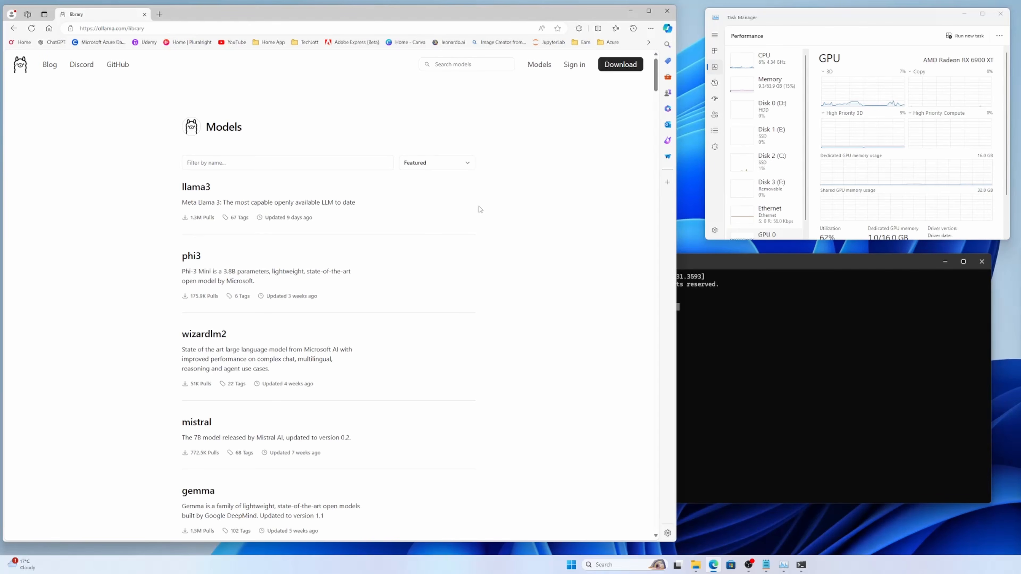
{"action": "left_click", "coordinate": [207, 191]}
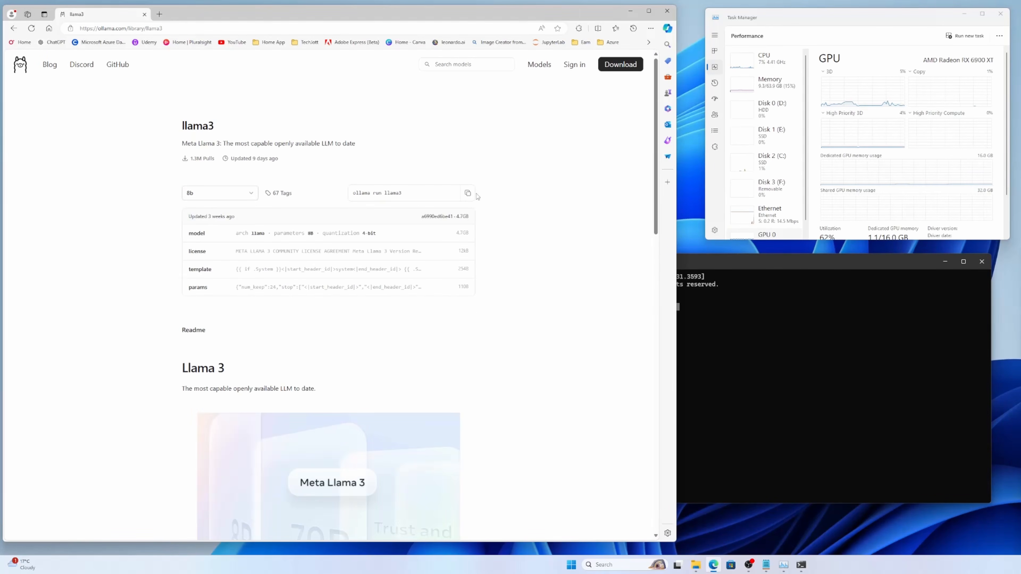
{"action": "left_click", "coordinate": [468, 193]}
{"action": "left_click", "coordinate": [711, 351]}
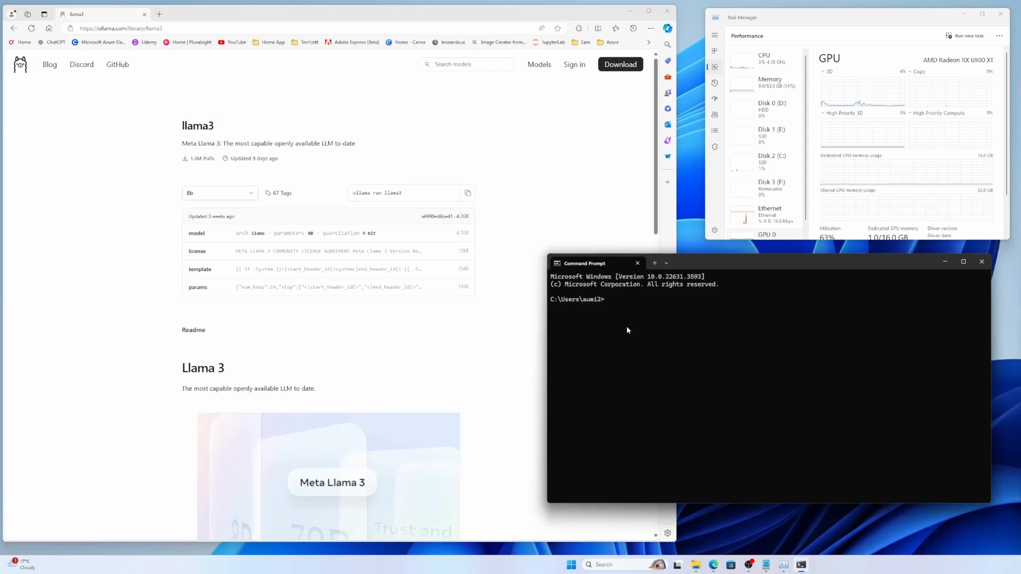
{"action": "key", "text": "ctrl+v"}
{"action": "key", "text": "Return"}
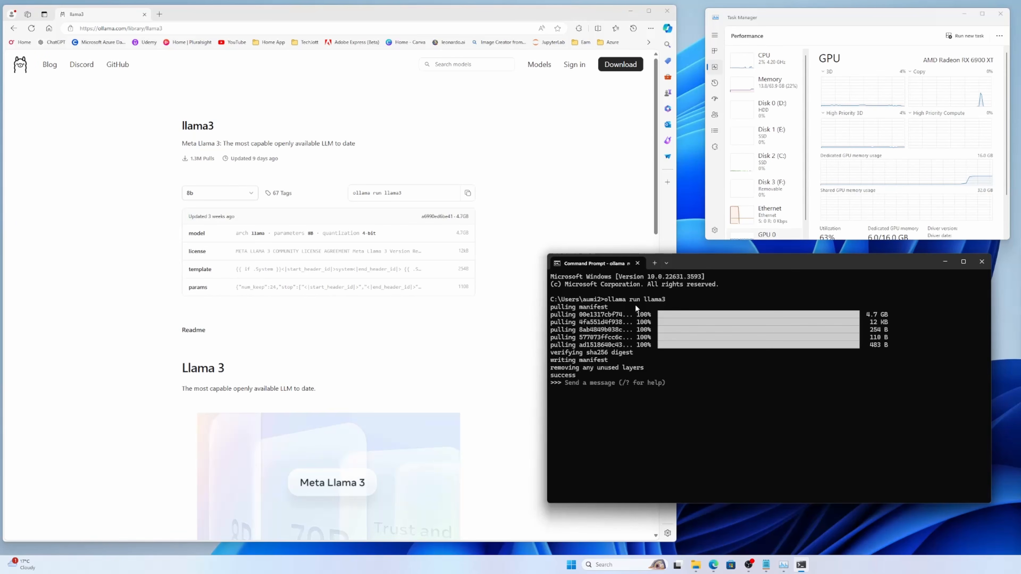
Step: Send llama3 the message "tell me a jokes" and end the chat session with /bye
{"action": "type", "text": "tell m"}
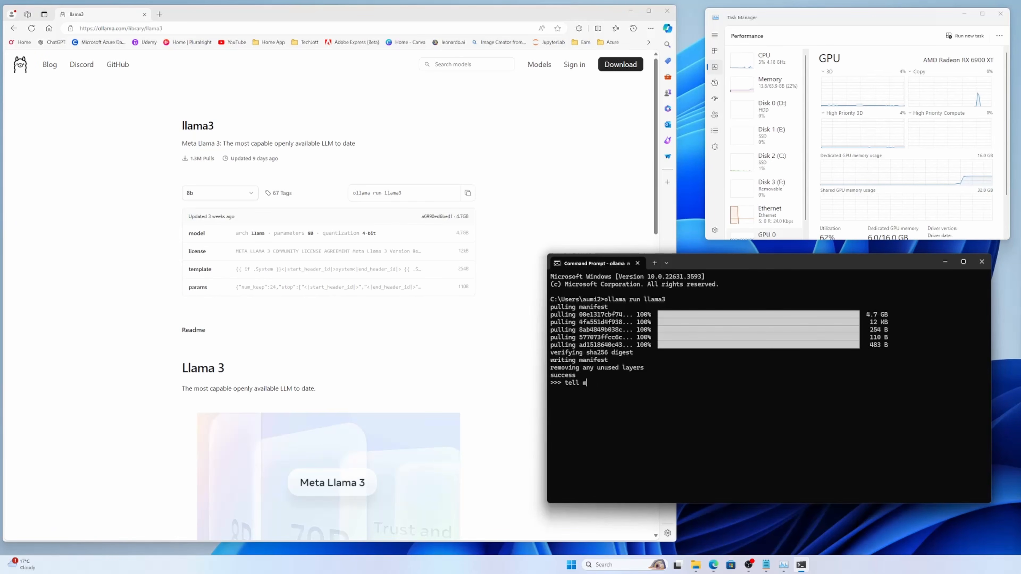
{"action": "type", "text": "e a jokes"}
{"action": "key", "text": "Return"}
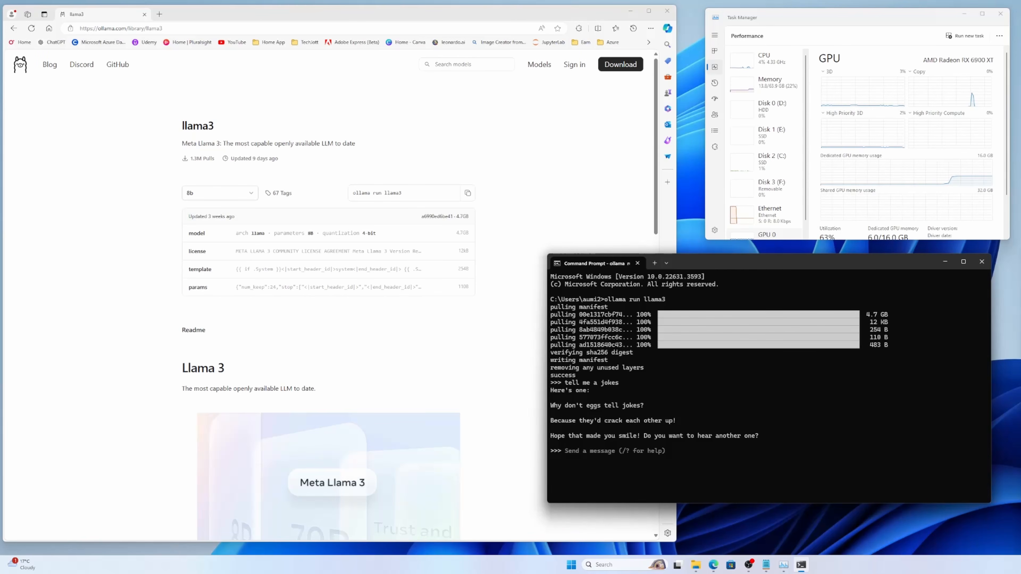
{"action": "type", "text": "/bye"}
{"action": "key", "text": "Return"}
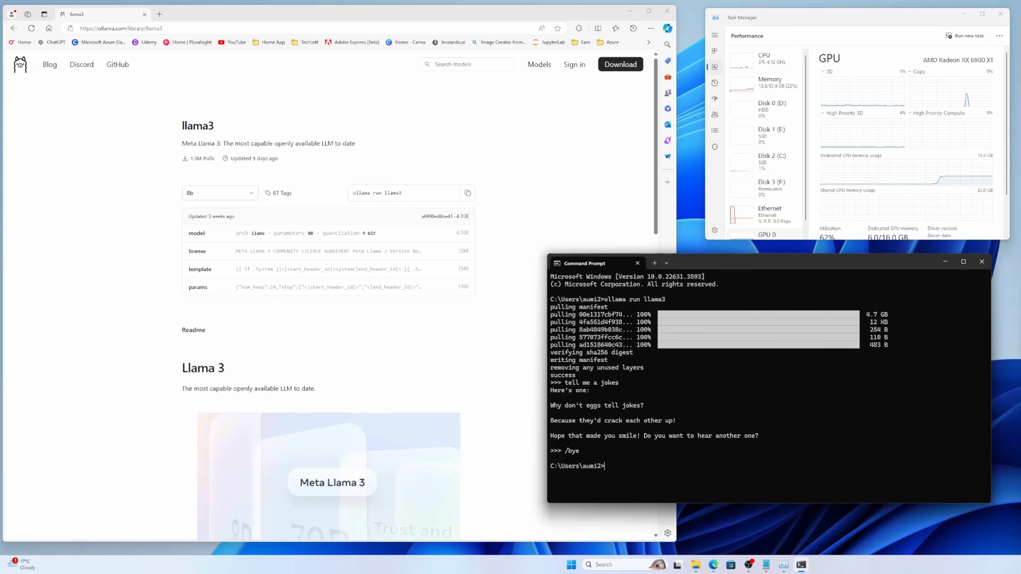
Step: Copy the run command from the phi3 page in the model library and execute ollama run phi3 in Command Prompt
{"action": "left_click", "coordinate": [15, 31]}
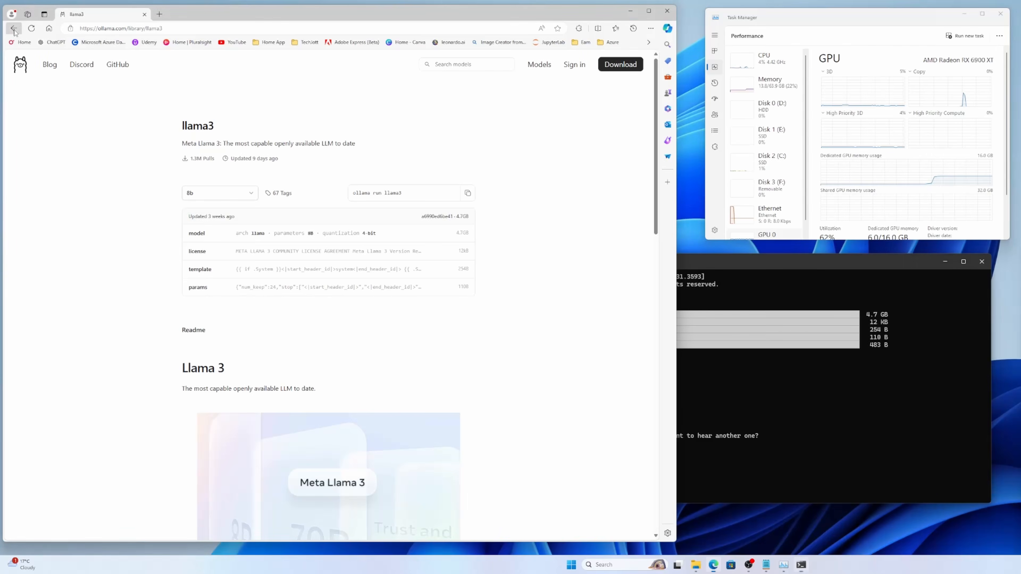
{"action": "left_click", "coordinate": [15, 31]}
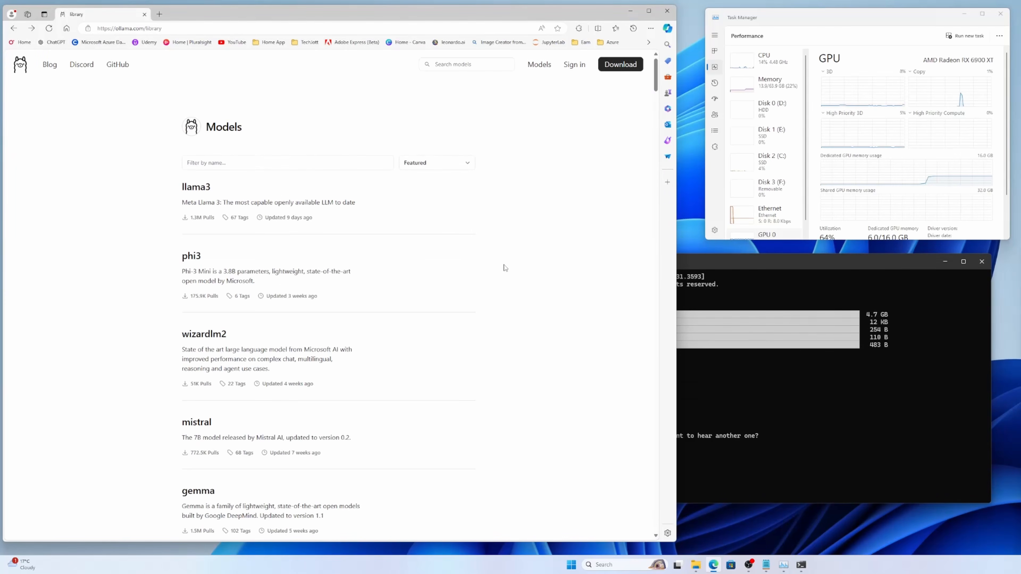
{"action": "left_click", "coordinate": [192, 257]}
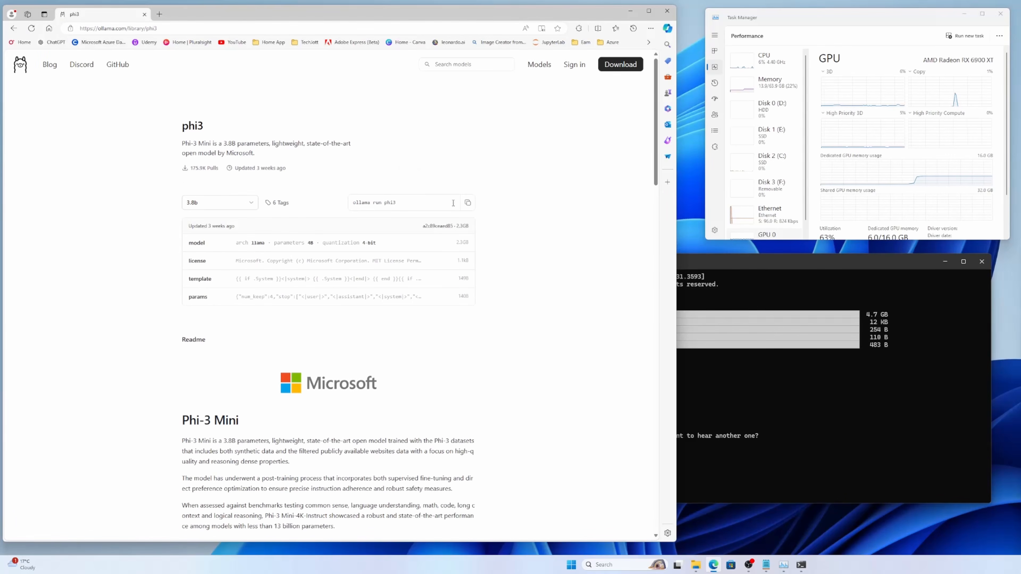
{"action": "left_click", "coordinate": [468, 202]}
{"action": "left_click", "coordinate": [739, 383]}
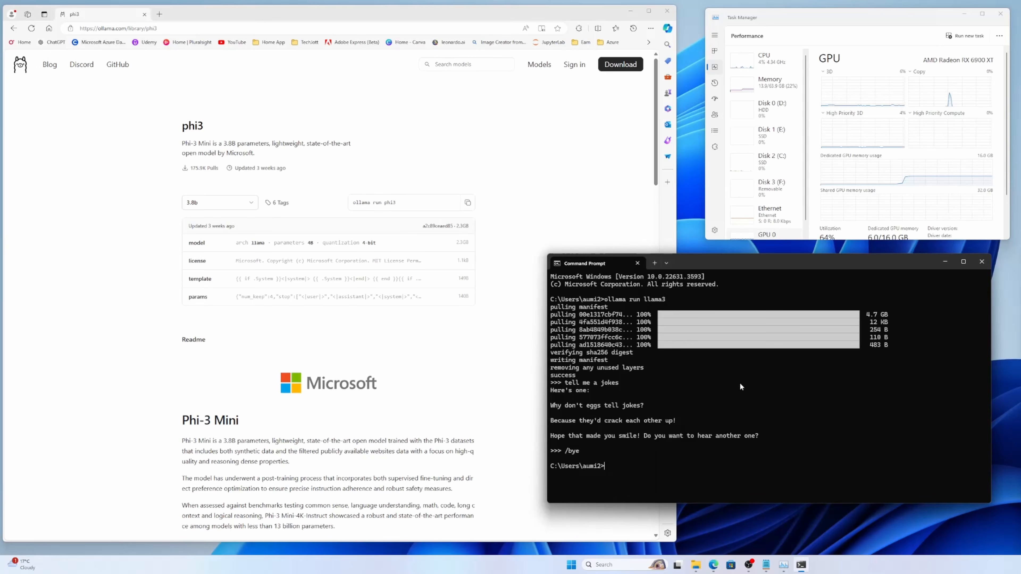
{"action": "key", "text": "ctrl+v"}
{"action": "key", "text": "Return"}
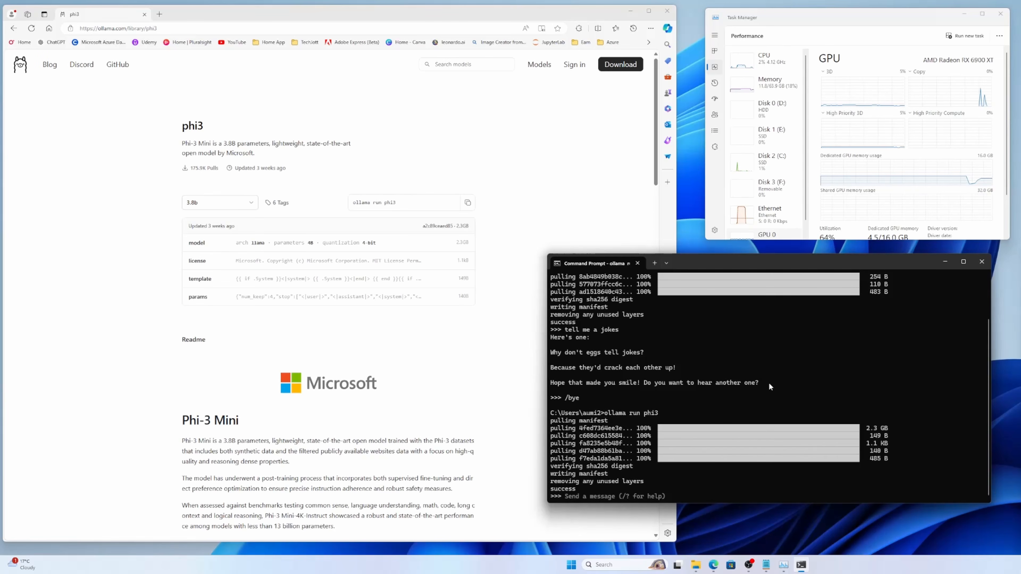
Step: Send phi3 the message "tell me a joke" and end the chat session with /bye
{"action": "type", "text": "tell"}
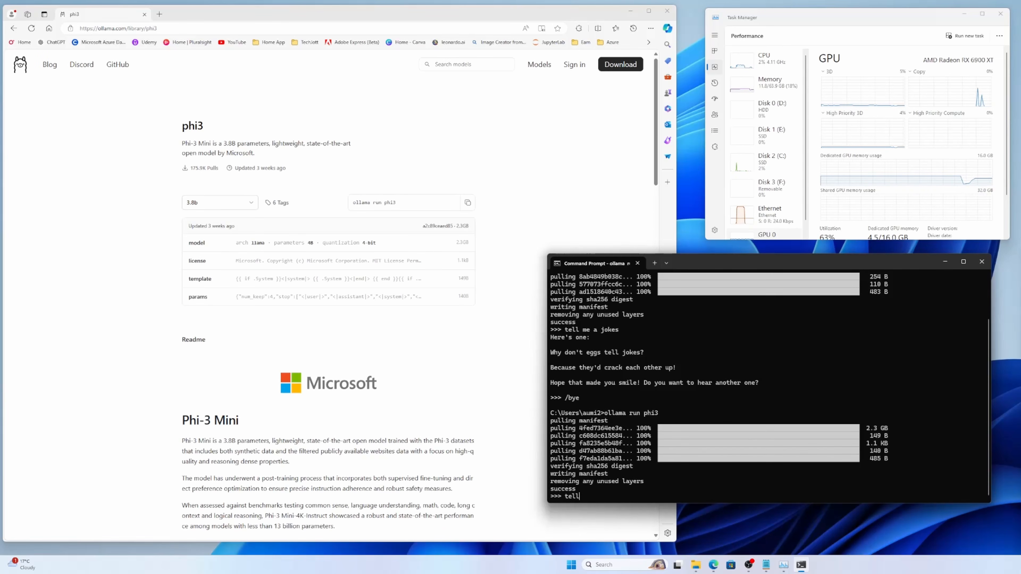
{"action": "type", "text": " me a joke"}
{"action": "key", "text": "Return"}
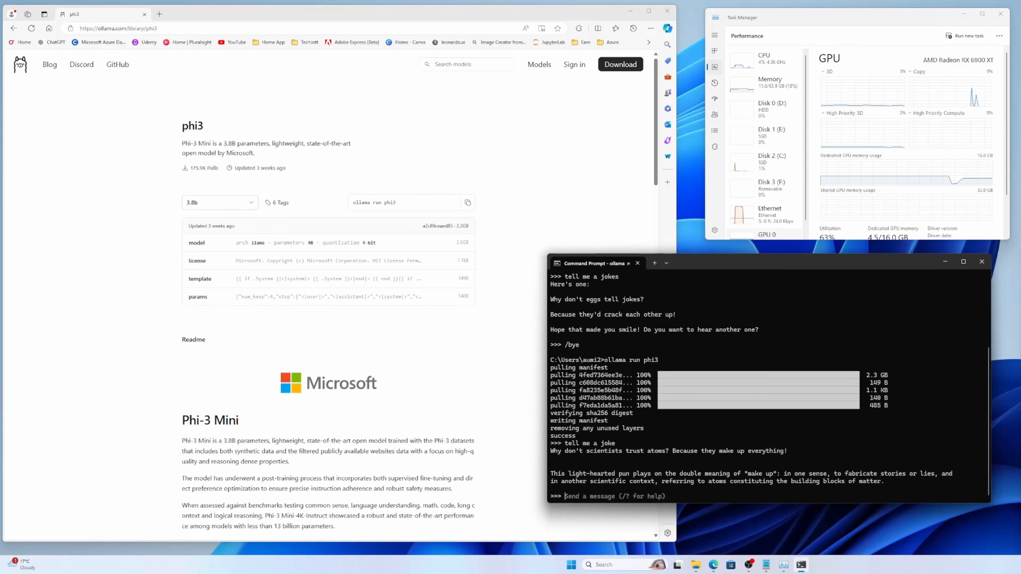
{"action": "type", "text": "/bye"}
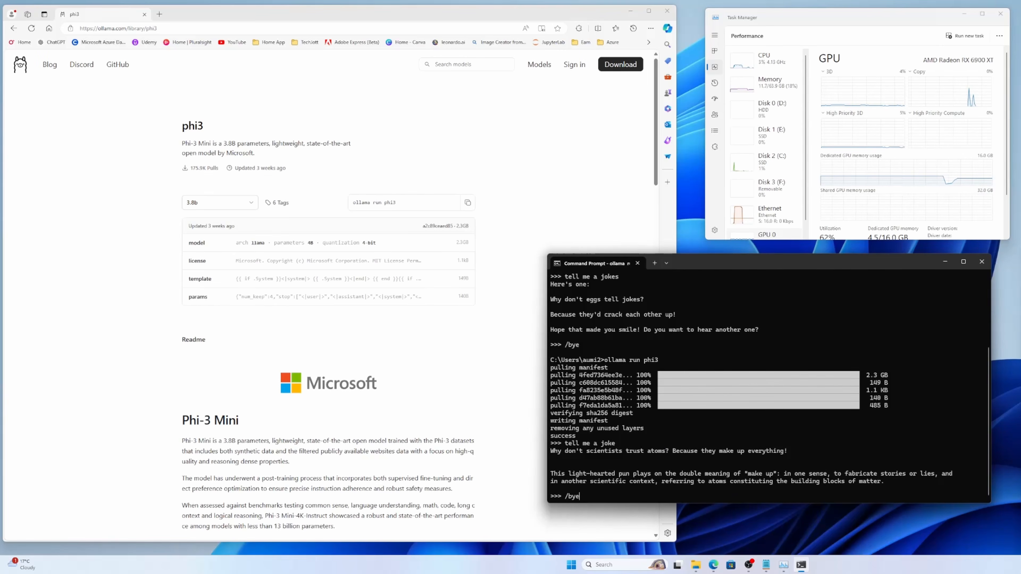
{"action": "key", "text": "Return"}
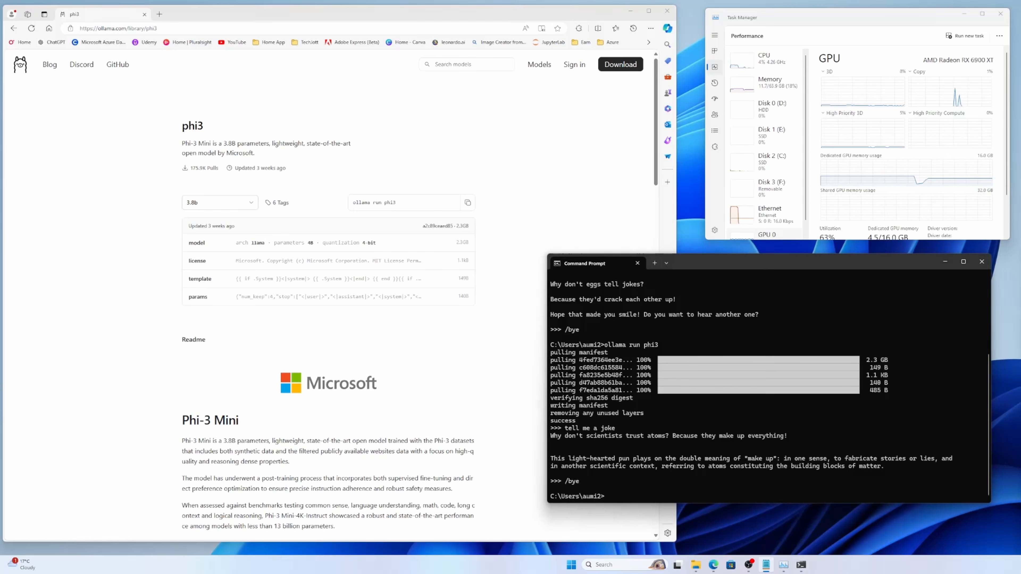
Step: Change the Command Prompt directory to ..\..\sd\ComfyUI-Zluda
{"action": "left_click", "coordinate": [828, 412]}
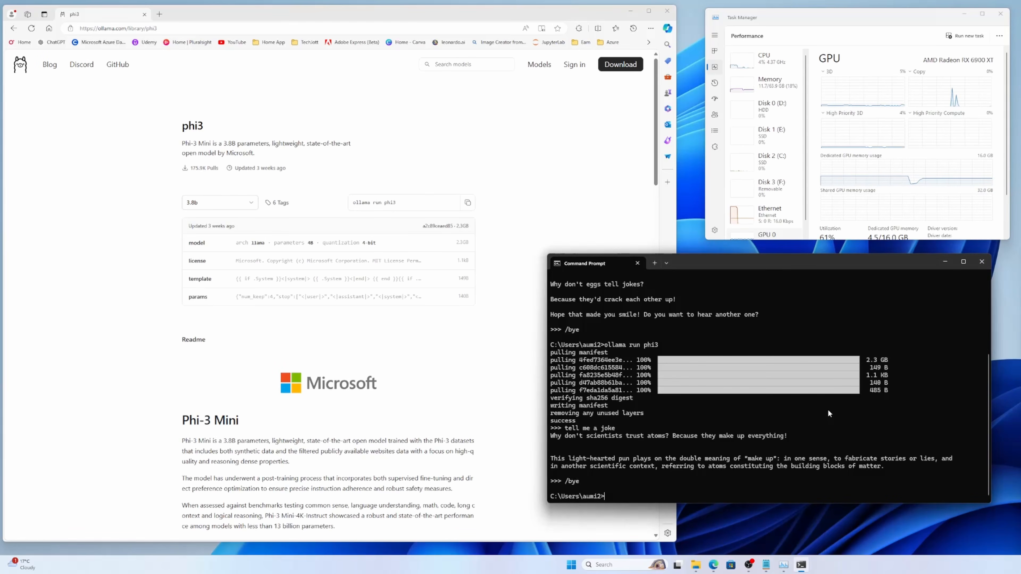
{"action": "type", "text": "cd ..\\..\\sd\\"}
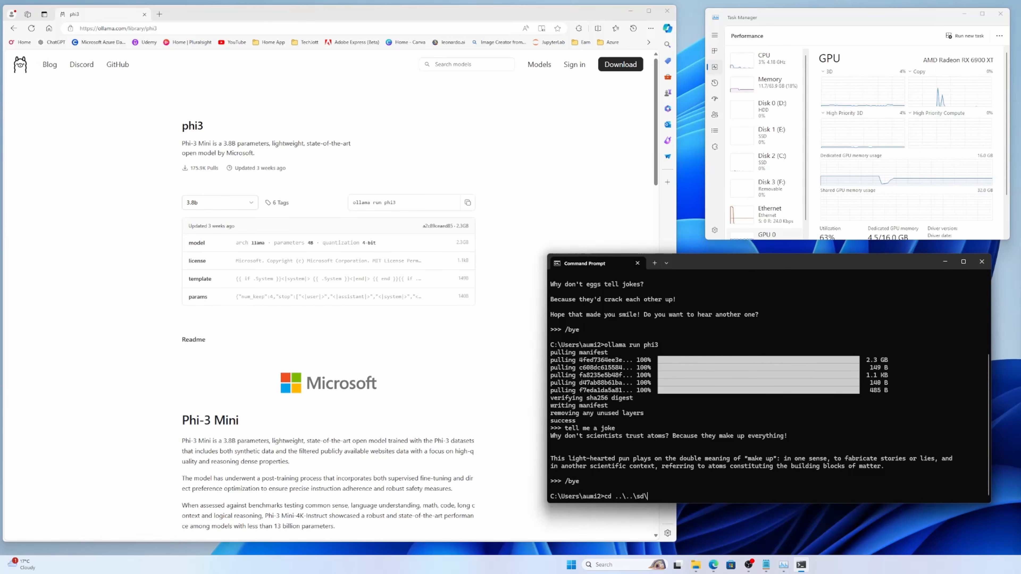
{"action": "key", "text": "Tab"}
{"action": "key", "text": "Return"}
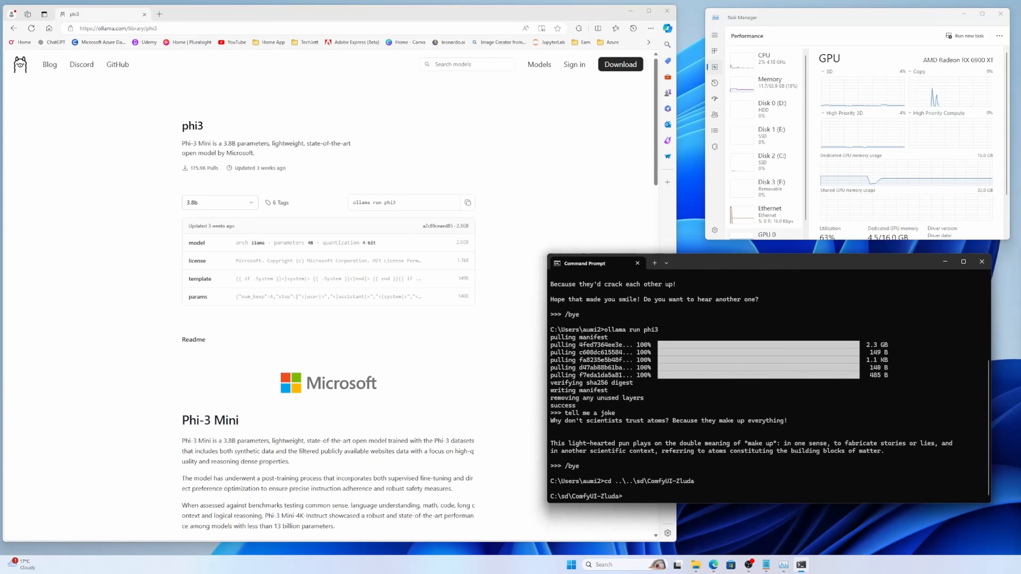
Step: Launch ComfyUI with start.bat --listen --autolaunch and open its web interface at 127.0.0.1:8188
{"action": "key", "text": "ctrl+v"}
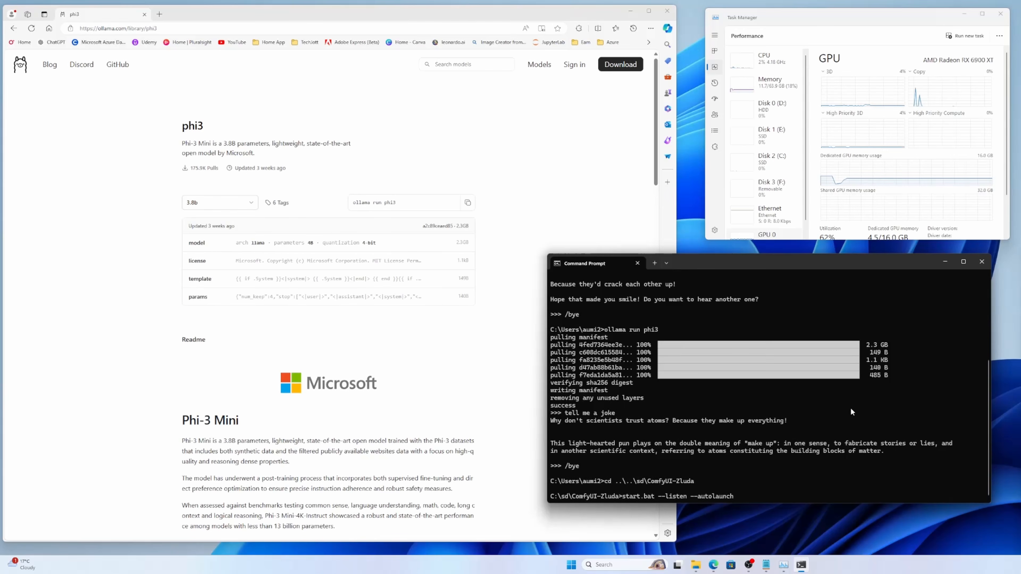
{"action": "key", "text": "Return"}
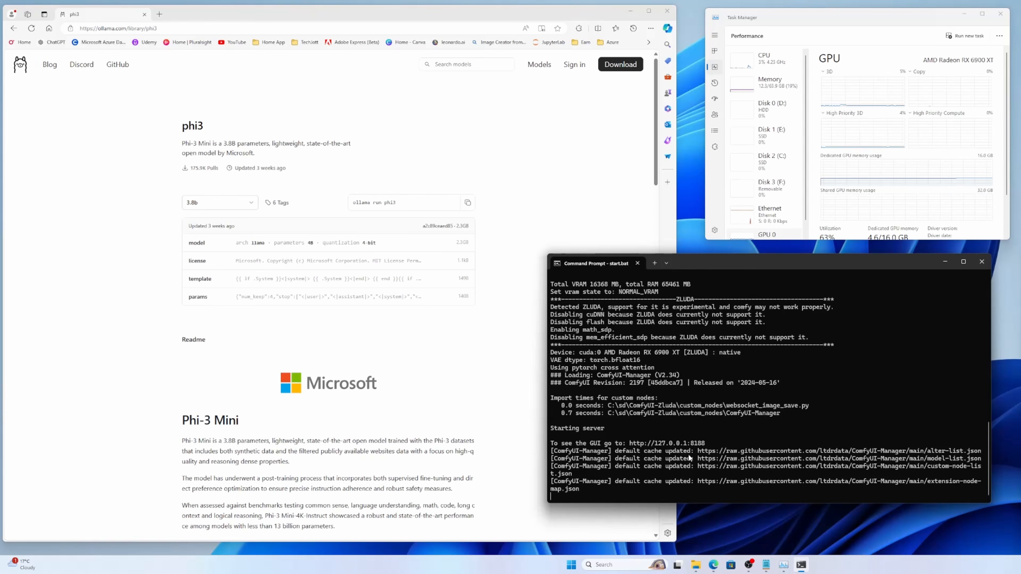
{"action": "left_click", "coordinate": [691, 445], "text": "ctrl"}
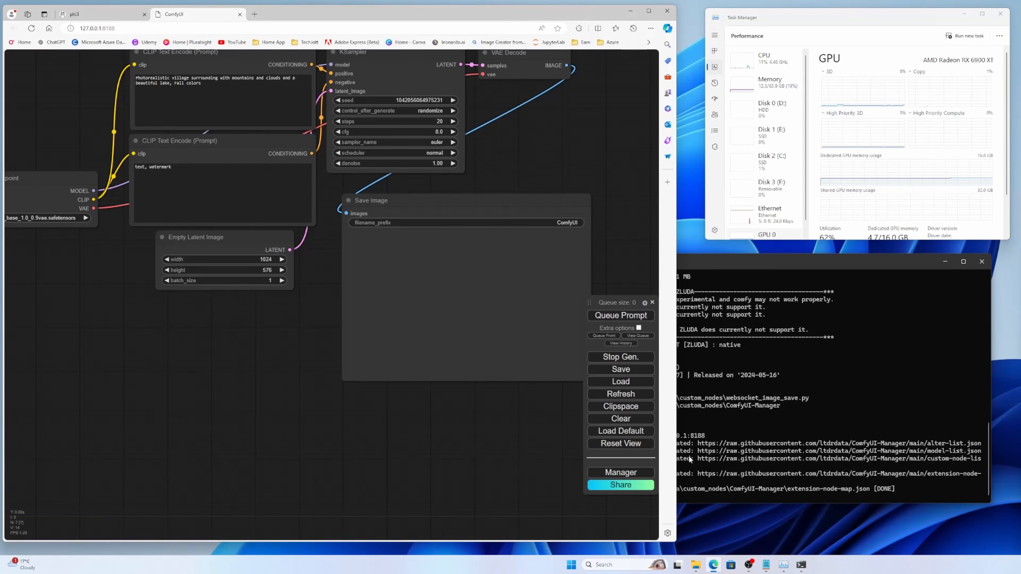
Step: Queue the village landscape prompt in ComfyUI to generate an image and bring the Command Prompt window forward
{"action": "left_click_drag", "start_coordinate": [227, 348], "coordinate": [267, 389]}
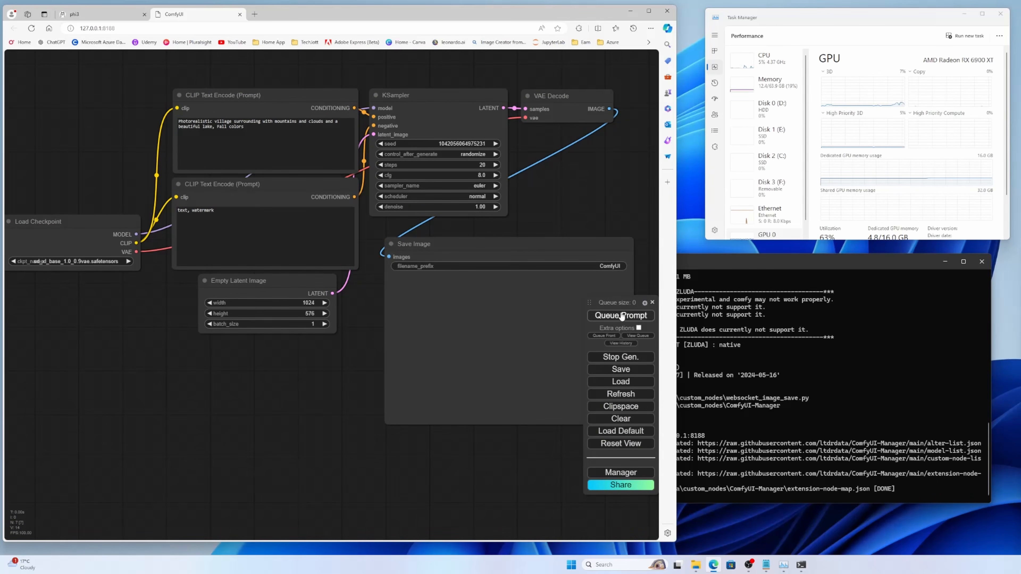
{"action": "left_click", "coordinate": [604, 317]}
{"action": "left_click", "coordinate": [965, 483]}
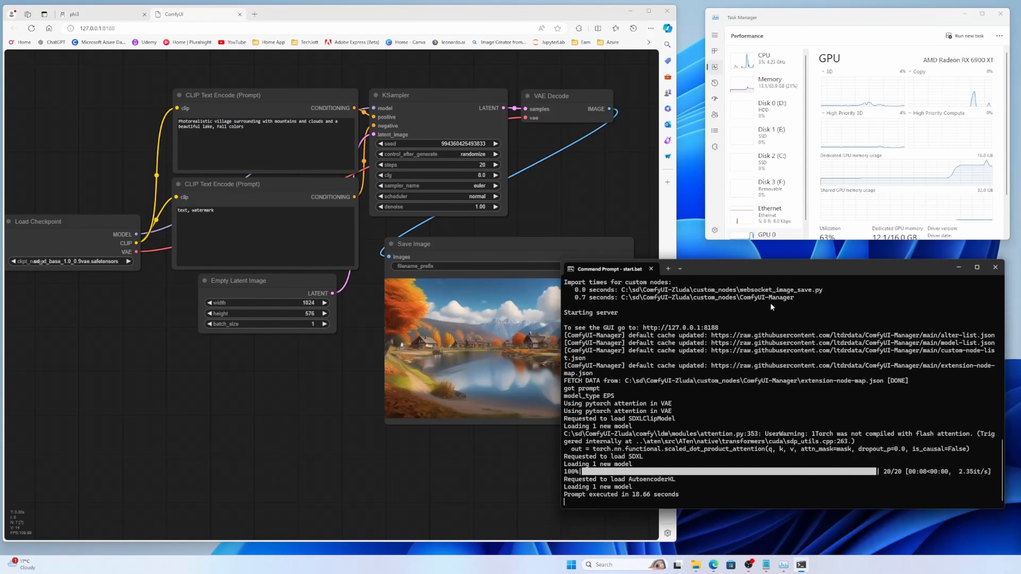
Step: Move the Command Prompt window off the ComfyUI queue controls and place the Save Image node below the Empty Latent Image node
{"action": "left_click_drag", "start_coordinate": [757, 269], "coordinate": [794, 238]}
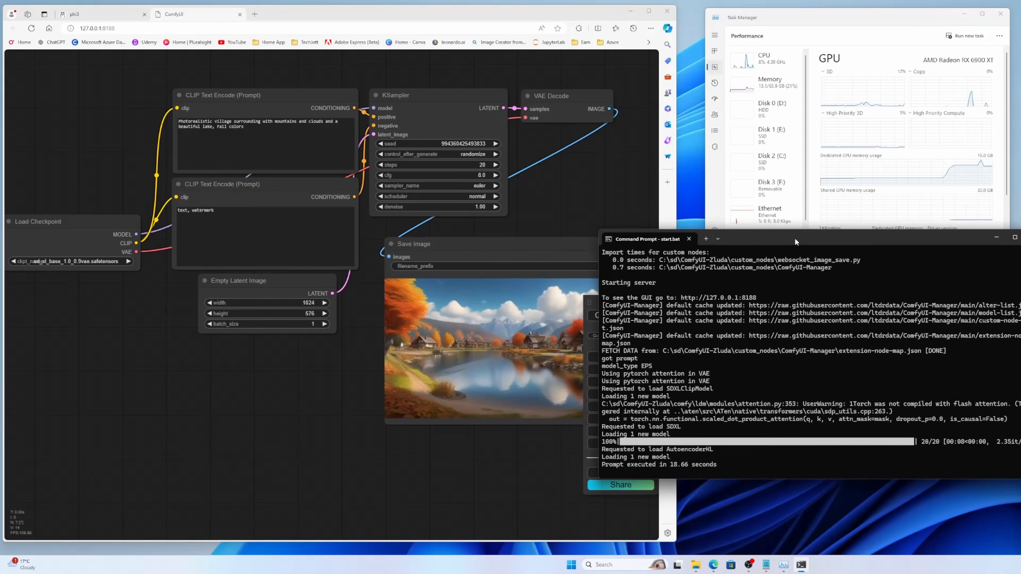
{"action": "left_click_drag", "start_coordinate": [462, 241], "coordinate": [213, 344]}
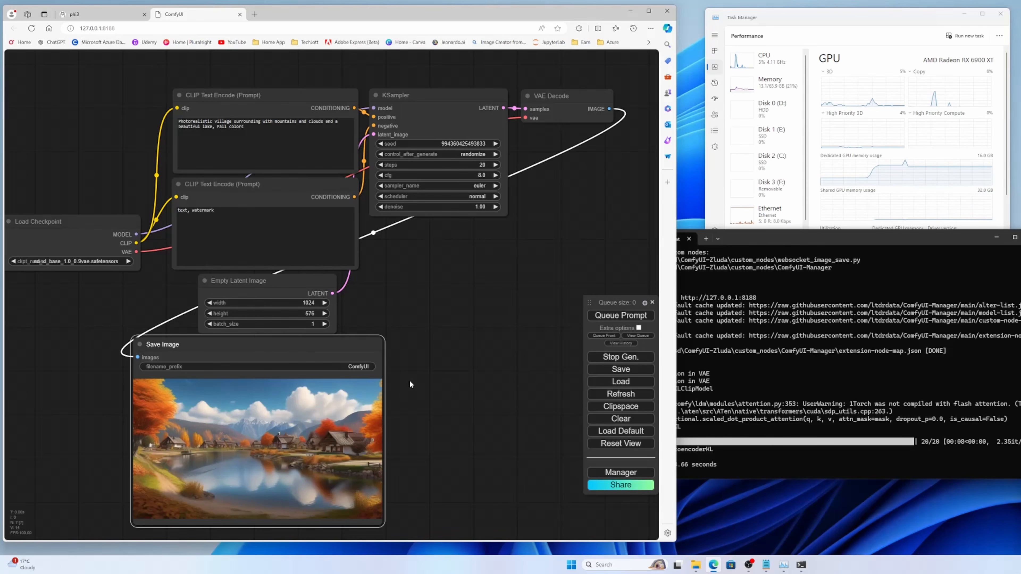
Step: Search the web for "open webui" in a new browser tab
{"action": "left_click", "coordinate": [255, 14]}
{"action": "type", "text": "op"}
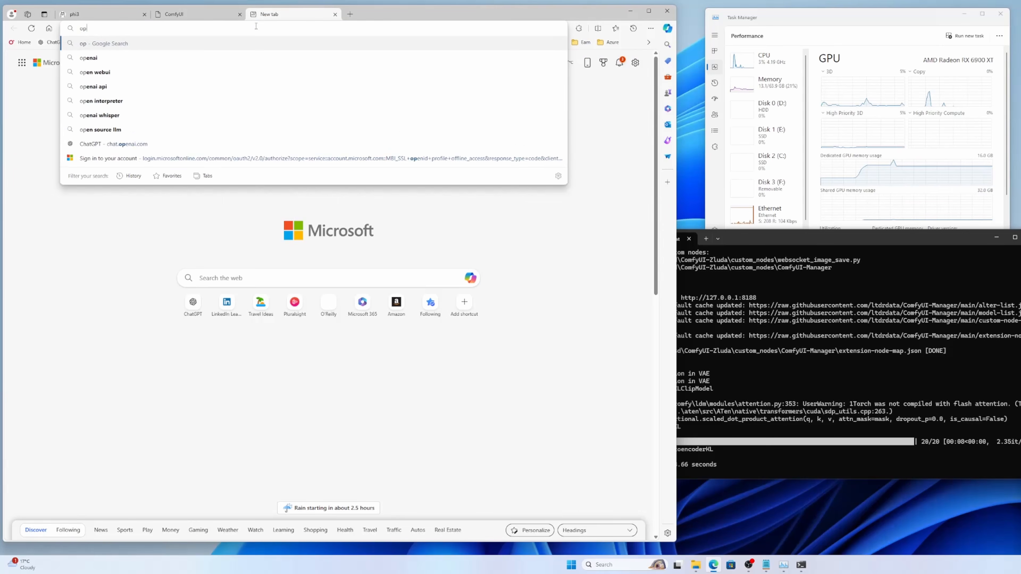
{"action": "type", "text": "en webui"}
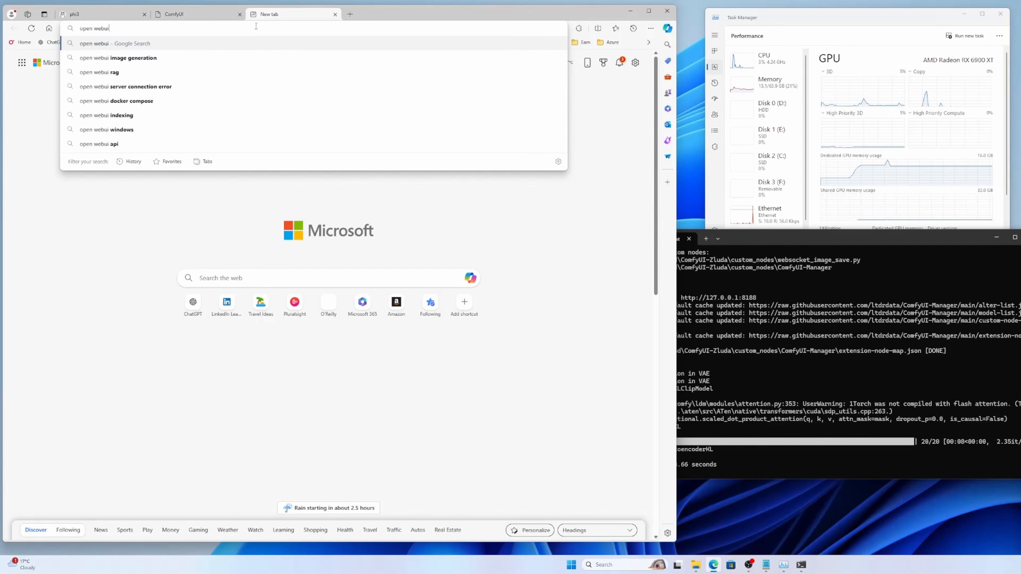
{"action": "key", "text": "Return"}
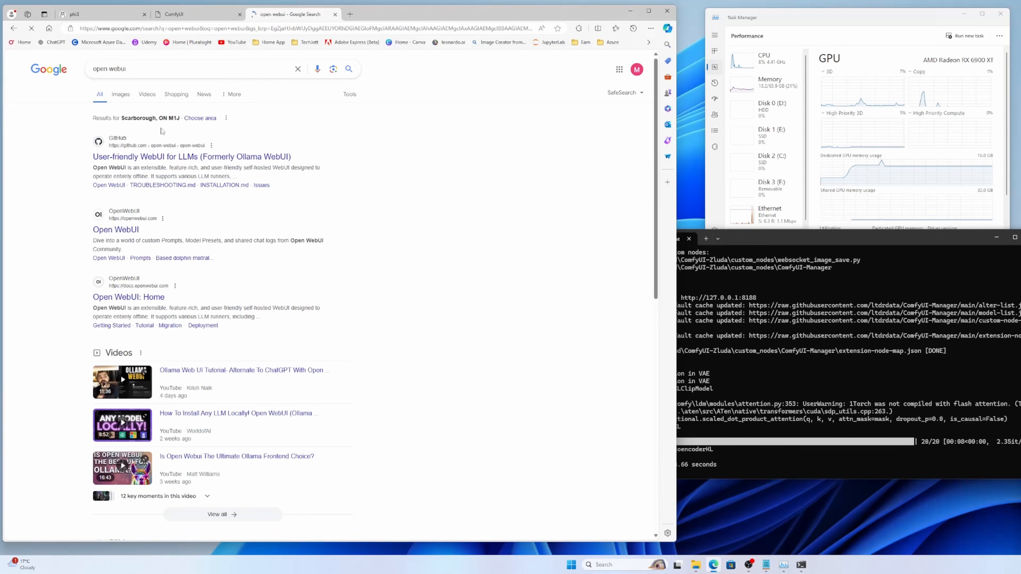
Step: Open the openwebui.com search result and look over its landing page
{"action": "left_click", "coordinate": [131, 232]}
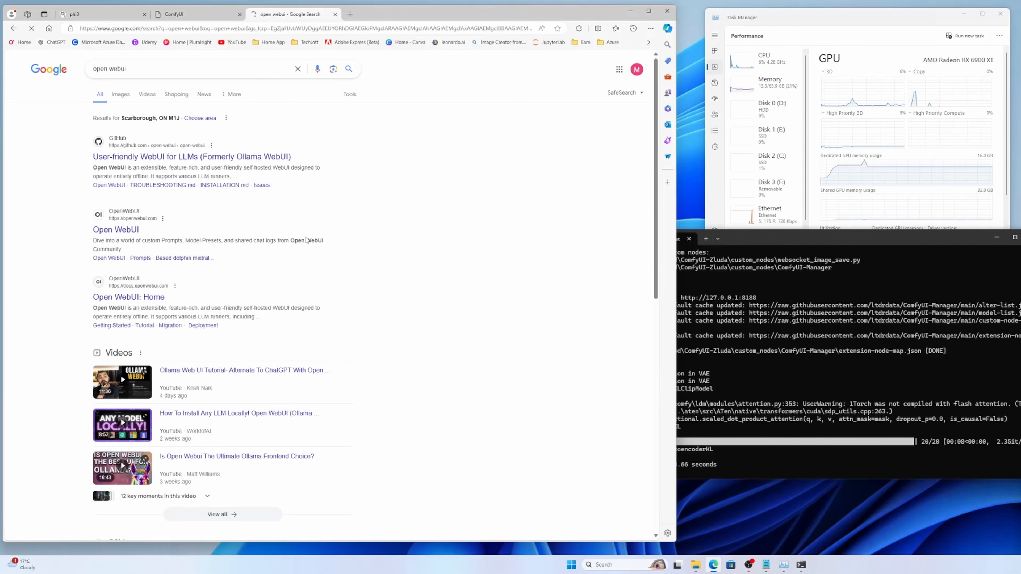
{"action": "left_click", "coordinate": [293, 228]}
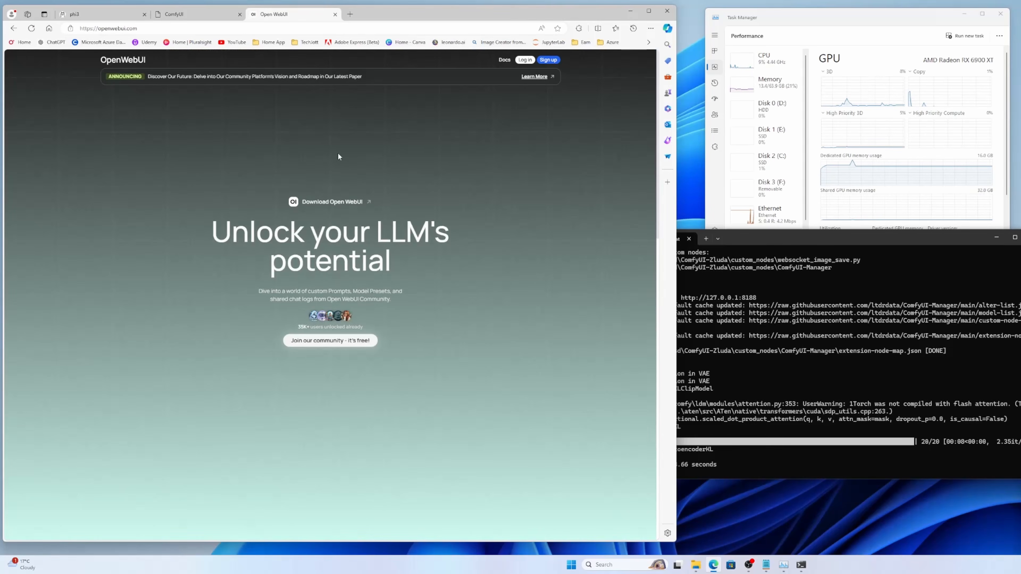
{"action": "scroll", "coordinate": [334, 201], "scroll_direction": "down", "scroll_amount": 5}
{"action": "scroll", "coordinate": [346, 222], "scroll_direction": "down", "scroll_amount": 3}
{"action": "scroll", "coordinate": [306, 168], "scroll_direction": "up", "scroll_amount": 10}
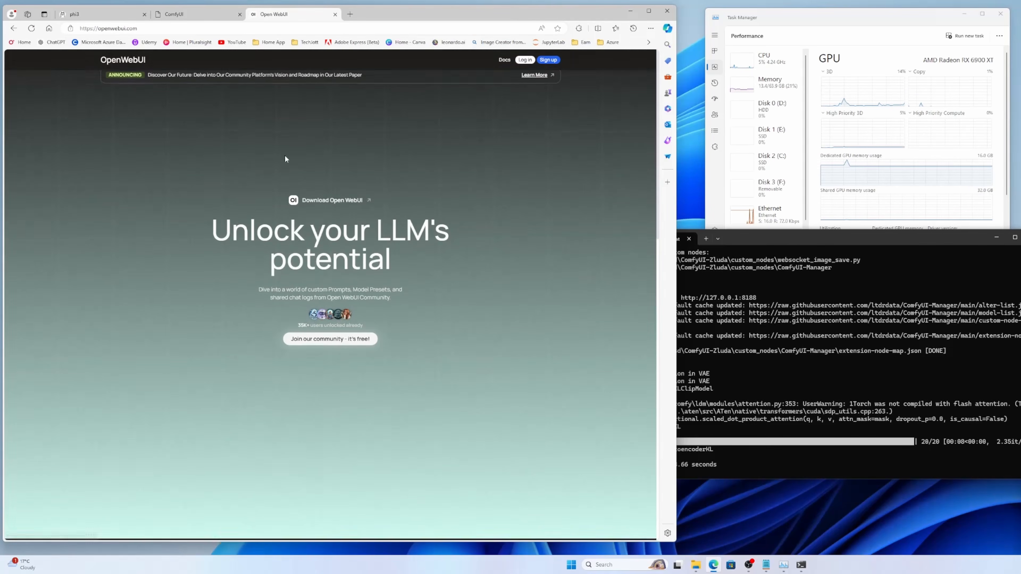
Step: Return to the search results and open the Open WebUI GitHub repository in a new tab
{"action": "left_click", "coordinate": [13, 28]}
{"action": "right_click", "coordinate": [174, 160]}
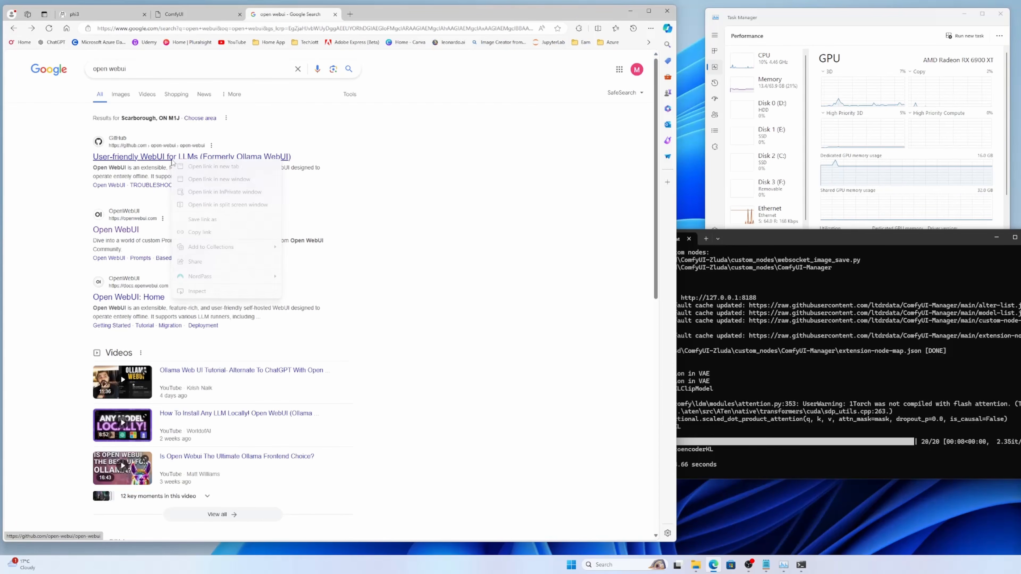
{"action": "left_click", "coordinate": [280, 163]}
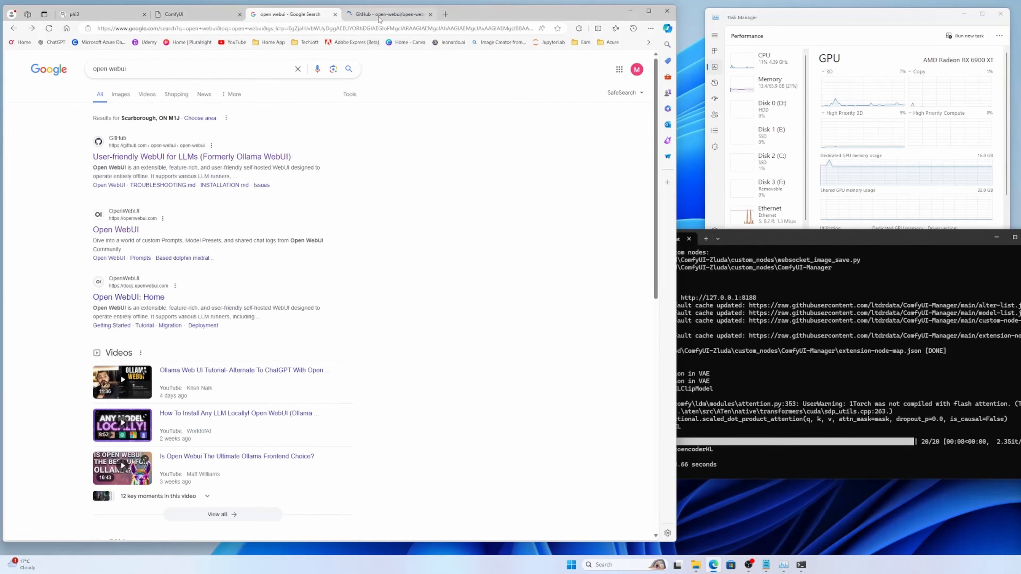
Step: Open the Open WebUI documentation home page and review its Quick Start with Docker commands
{"action": "left_click", "coordinate": [146, 298]}
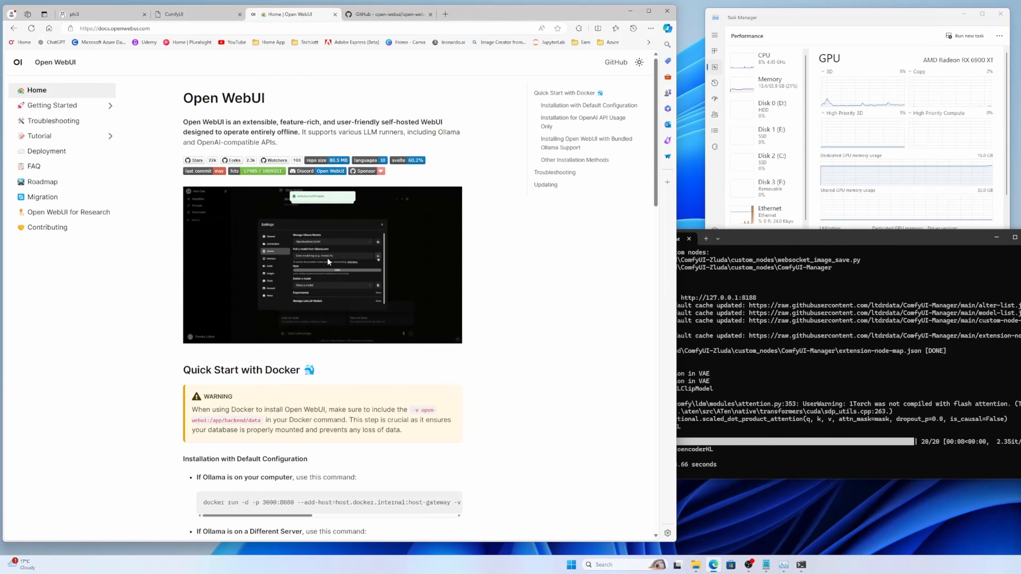
{"action": "scroll", "coordinate": [327, 261], "scroll_direction": "down", "scroll_amount": 3}
{"action": "scroll", "coordinate": [327, 250], "scroll_direction": "down", "scroll_amount": 8}
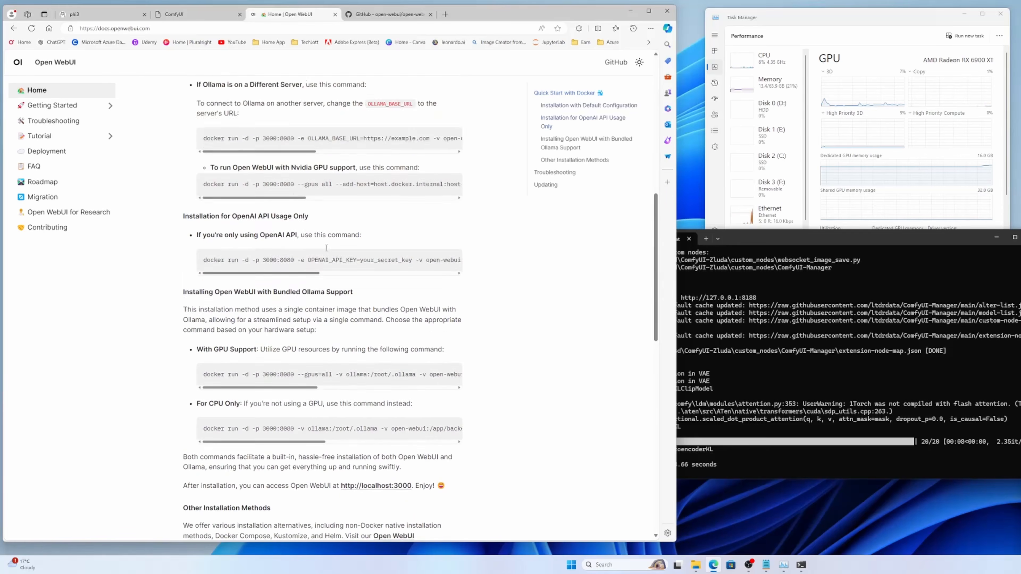
{"action": "scroll", "coordinate": [357, 177], "scroll_direction": "down", "scroll_amount": 8}
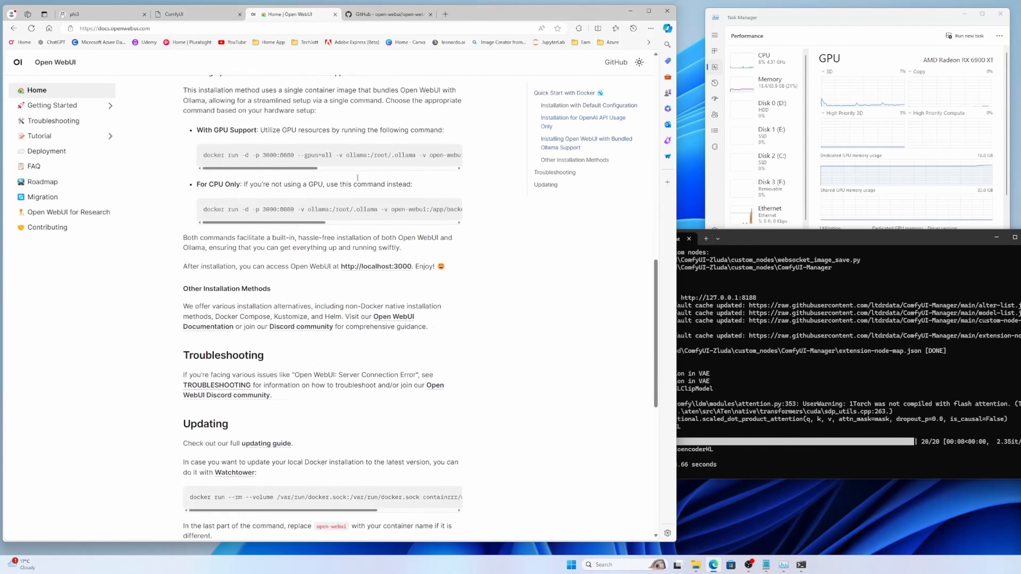
{"action": "scroll", "coordinate": [355, 180], "scroll_direction": "up", "scroll_amount": 12}
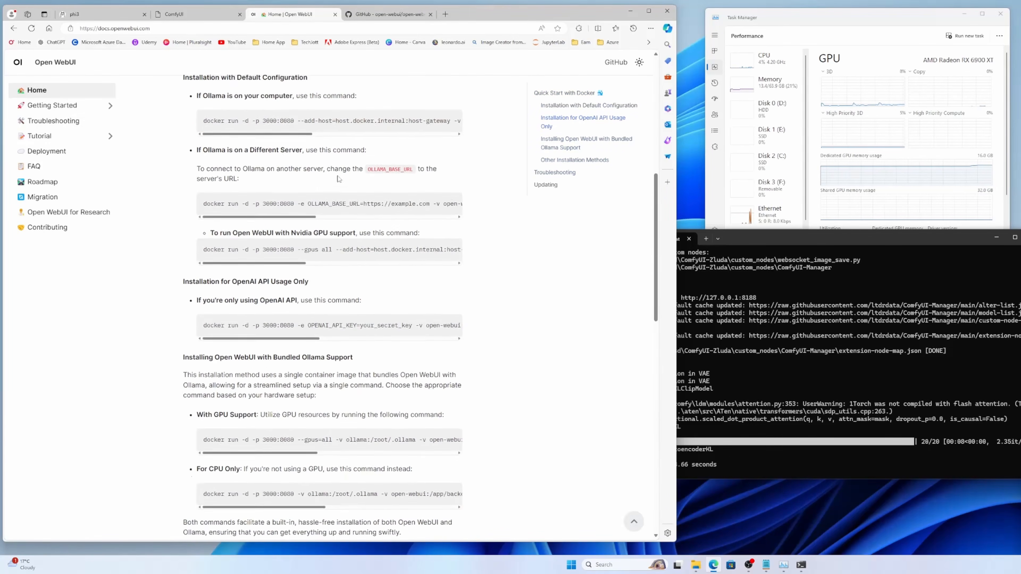
Step: Open the Getting Started documentation and examine the installation methods through to the requirements and build commands for installing without Docker
{"action": "left_click", "coordinate": [48, 109]}
{"action": "scroll", "coordinate": [288, 213], "scroll_direction": "down", "scroll_amount": 20}
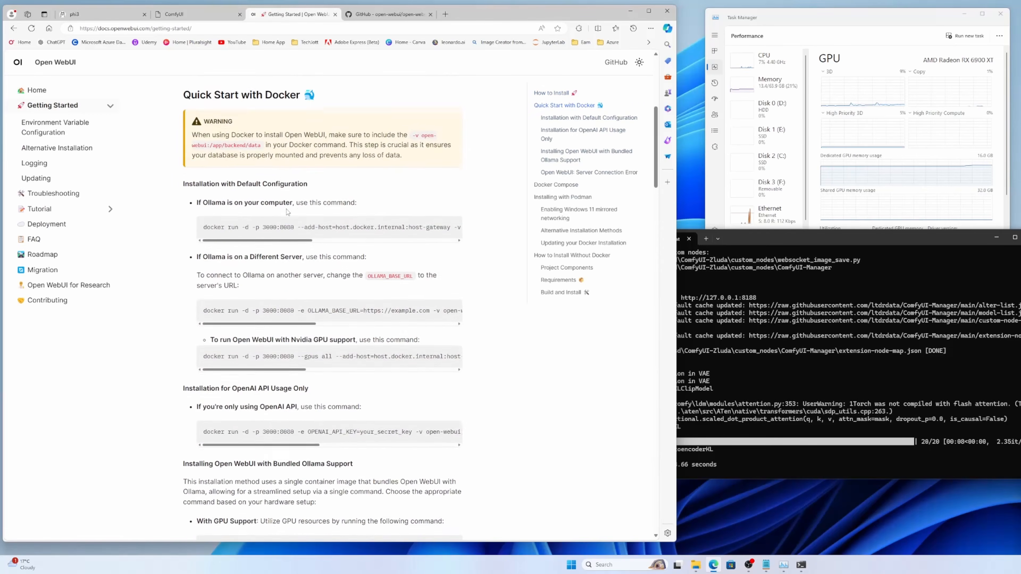
{"action": "scroll", "coordinate": [287, 212], "scroll_direction": "down", "scroll_amount": 5}
{"action": "scroll", "coordinate": [286, 210], "scroll_direction": "up", "scroll_amount": 18}
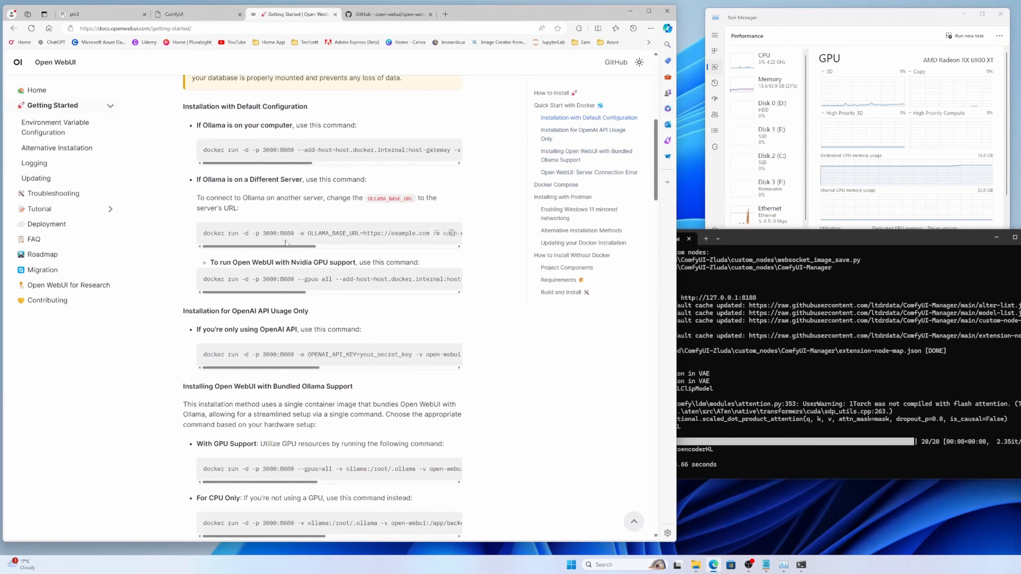
{"action": "scroll", "coordinate": [286, 246], "scroll_direction": "down", "scroll_amount": 5}
{"action": "scroll", "coordinate": [286, 247], "scroll_direction": "down", "scroll_amount": 8}
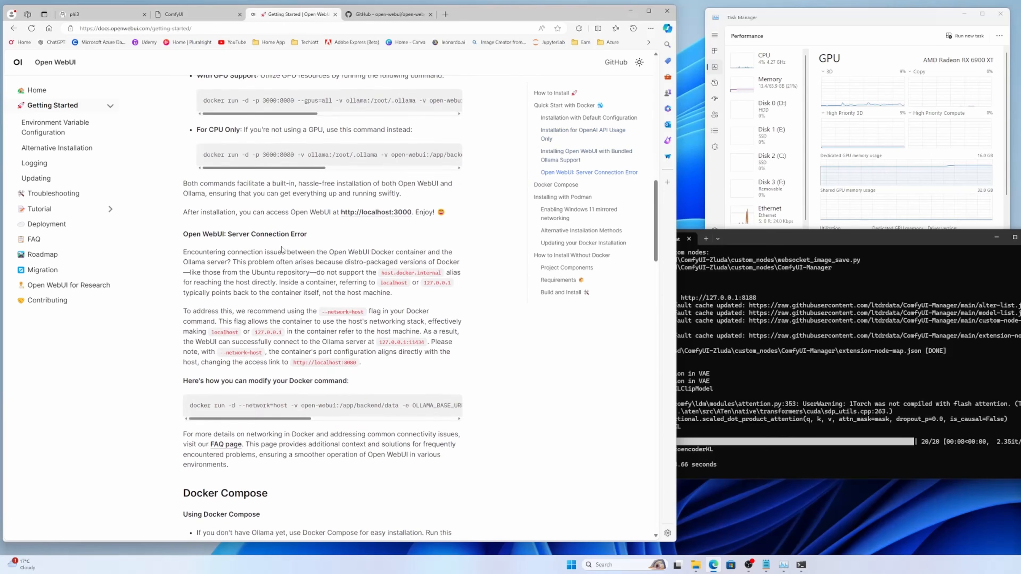
{"action": "scroll", "coordinate": [283, 253], "scroll_direction": "down", "scroll_amount": 15}
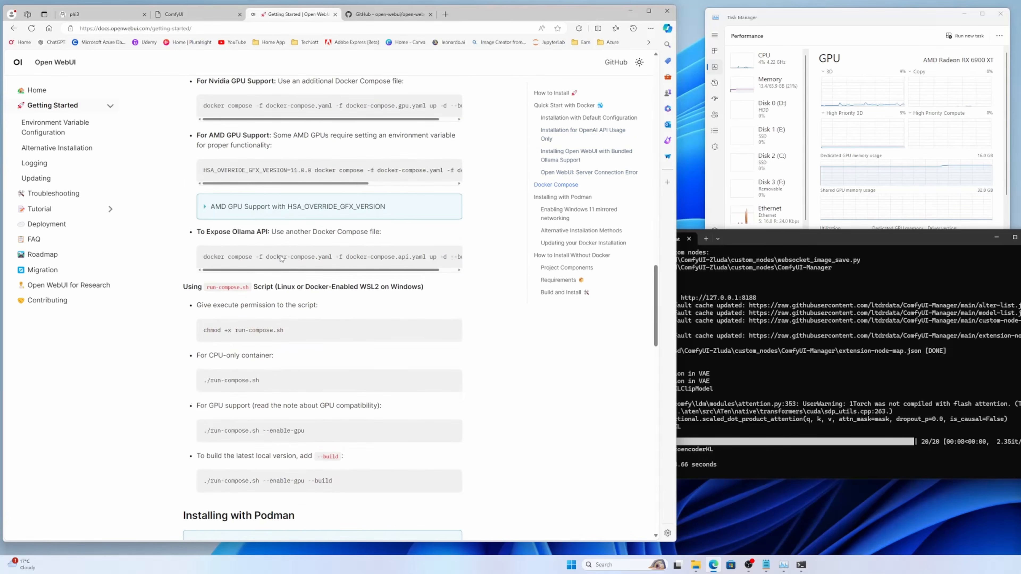
{"action": "scroll", "coordinate": [280, 262], "scroll_direction": "down", "scroll_amount": 10}
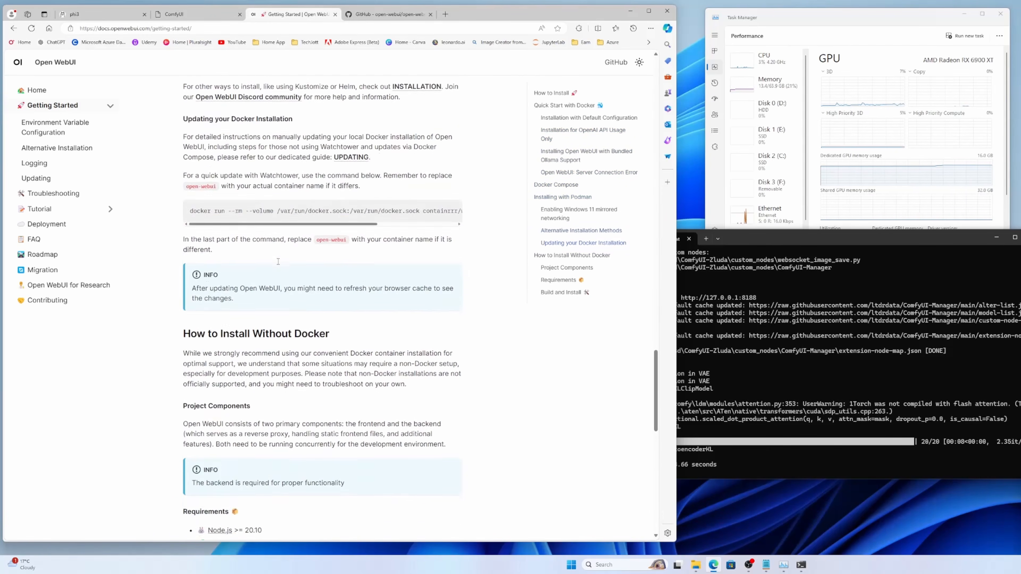
{"action": "scroll", "coordinate": [278, 261], "scroll_direction": "down", "scroll_amount": 4}
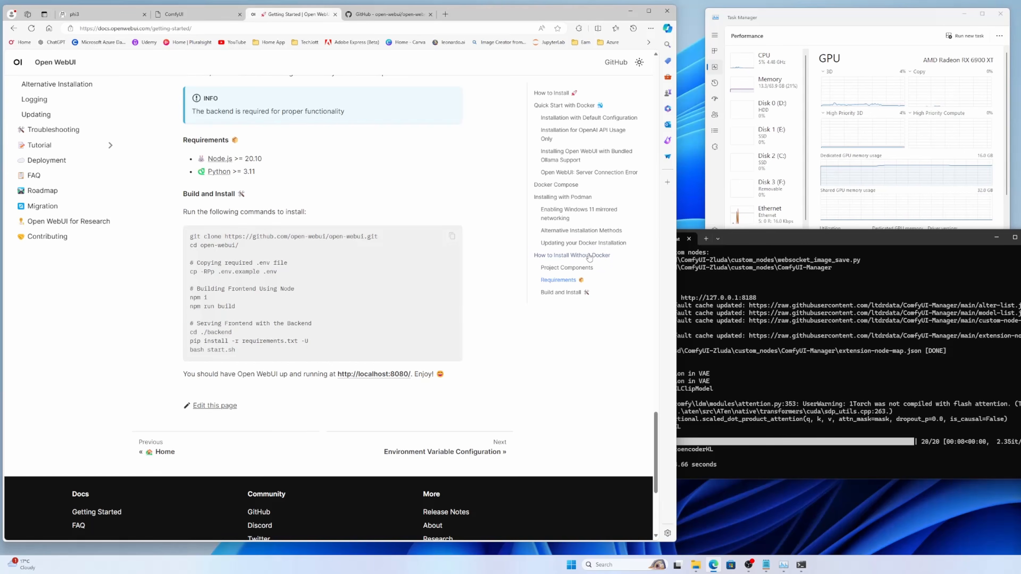
Step: Open a second Command Prompt session, change its directory to ..\..\sd and list the folder contents
{"action": "left_click", "coordinate": [708, 238]}
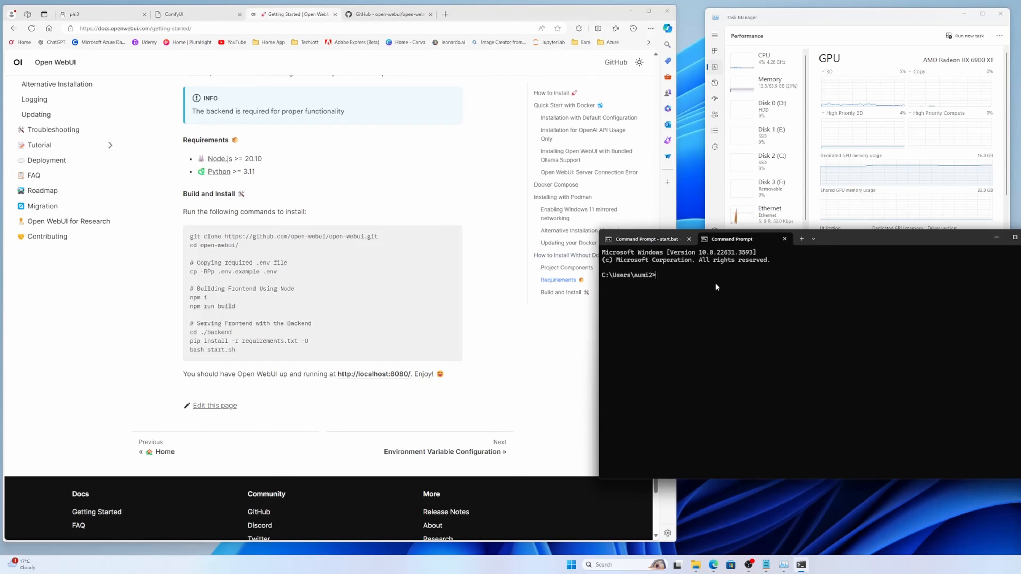
{"action": "type", "text": "cd ..\\..\\sd"}
{"action": "key", "text": "Return"}
{"action": "type", "text": "dir"}
{"action": "key", "text": "Return"}
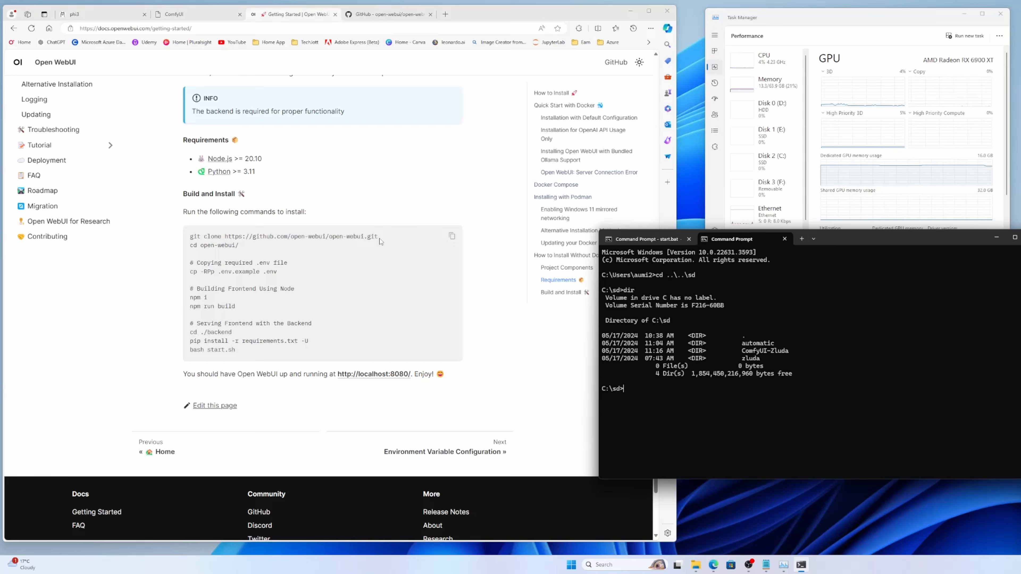
{"action": "mouse_move", "coordinate": [381, 241]}
{"action": "left_mouse_down"}
{"action": "mouse_move", "coordinate": [191, 239]}
{"action": "mouse_move", "coordinate": [201, 239]}
{"action": "left_mouse_up"}
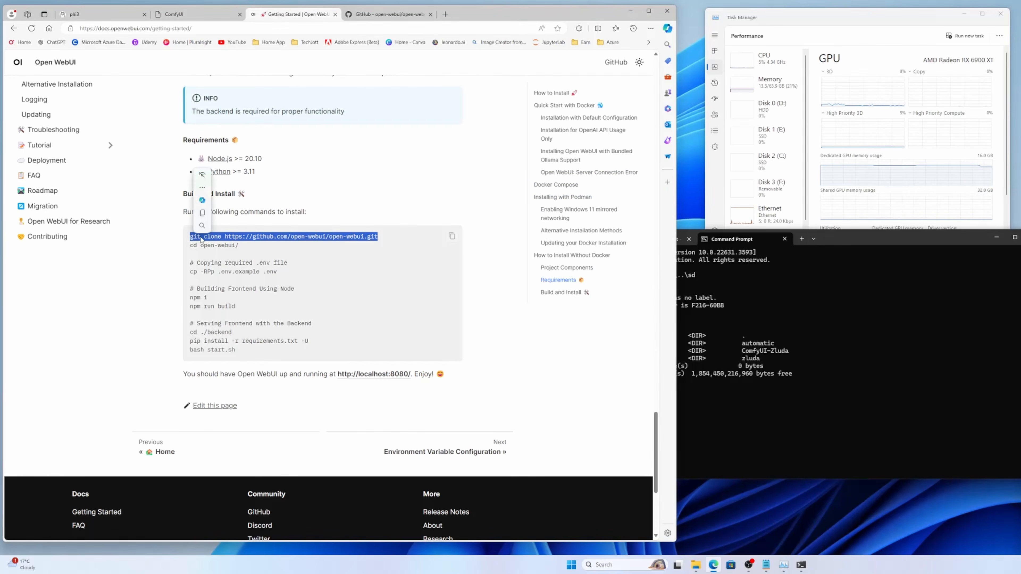
{"action": "right_click", "coordinate": [201, 239]}
{"action": "left_click", "coordinate": [220, 244]}
{"action": "left_click", "coordinate": [891, 389]}
{"action": "right_click", "coordinate": [888, 378]}
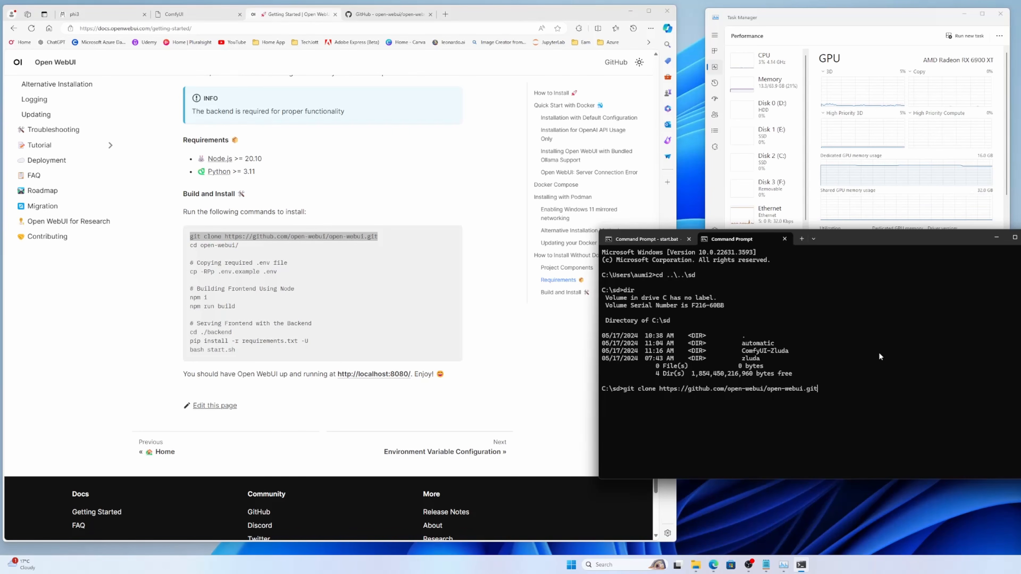
{"action": "key", "text": "Return"}
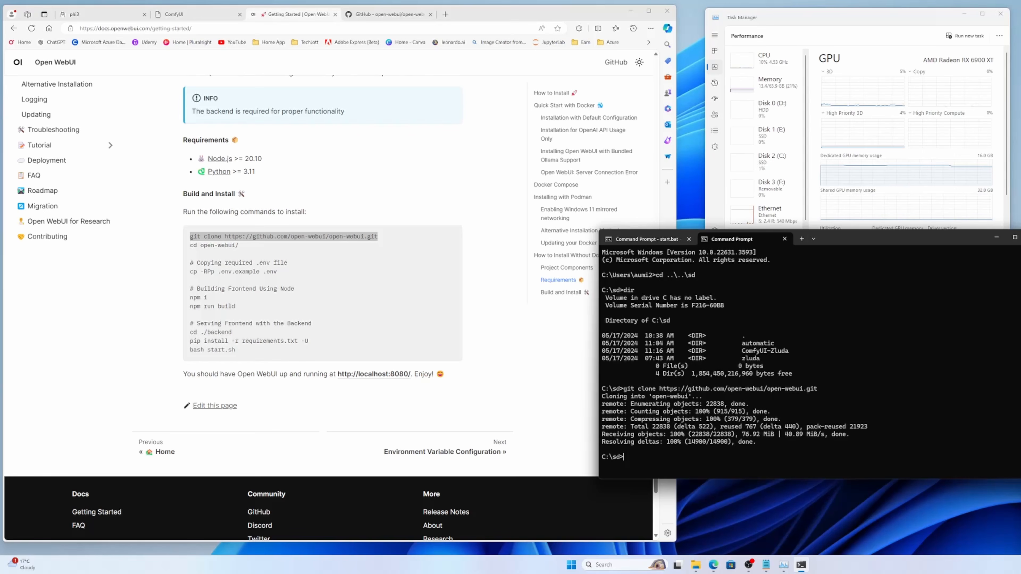
{"action": "type", "text": "cd open-webui"}
{"action": "key", "text": "Return"}
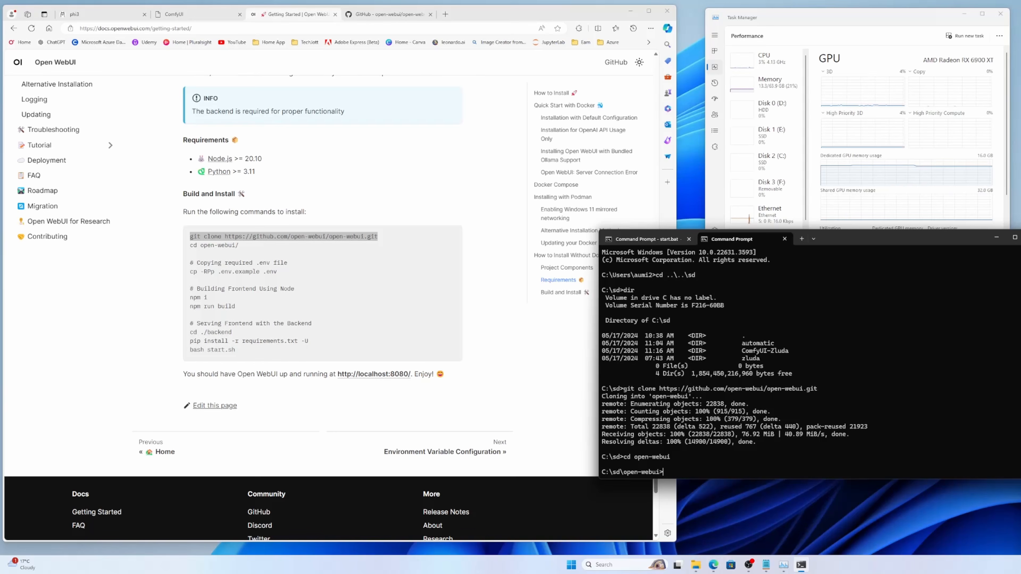
Step: Create a conda environment named openwebui with python=3.10 and accept the package installation
{"action": "type", "text": "conda create --name openwebui python"}
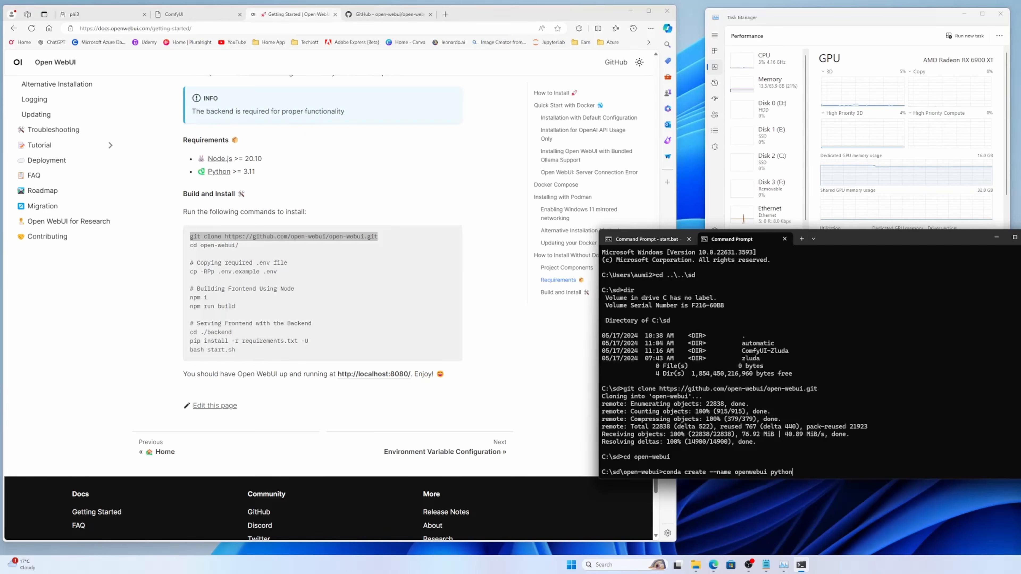
{"action": "type", "text": "=3.10"}
{"action": "key", "text": "Return"}
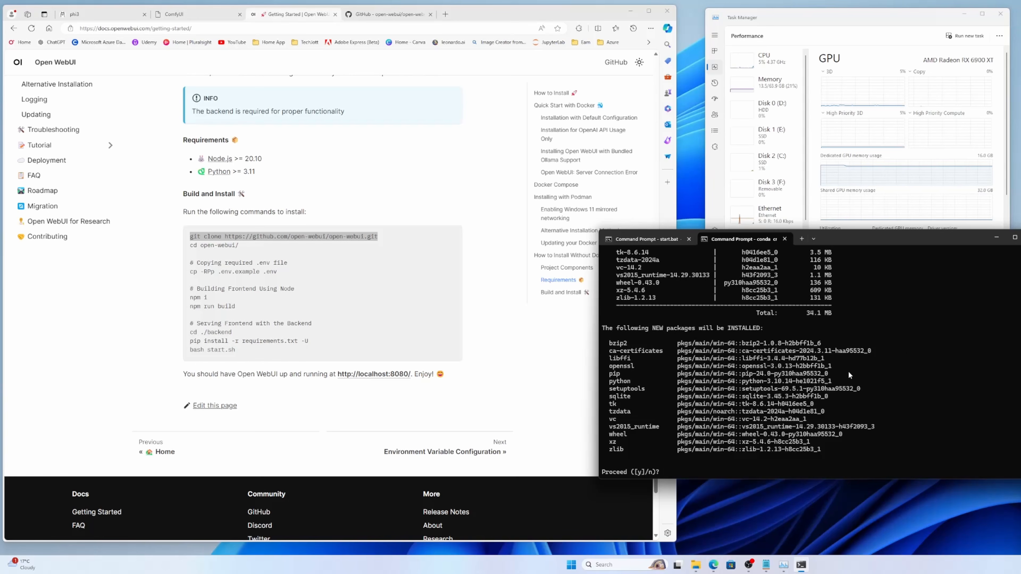
{"action": "type", "text": "y"}
{"action": "key", "text": "Return"}
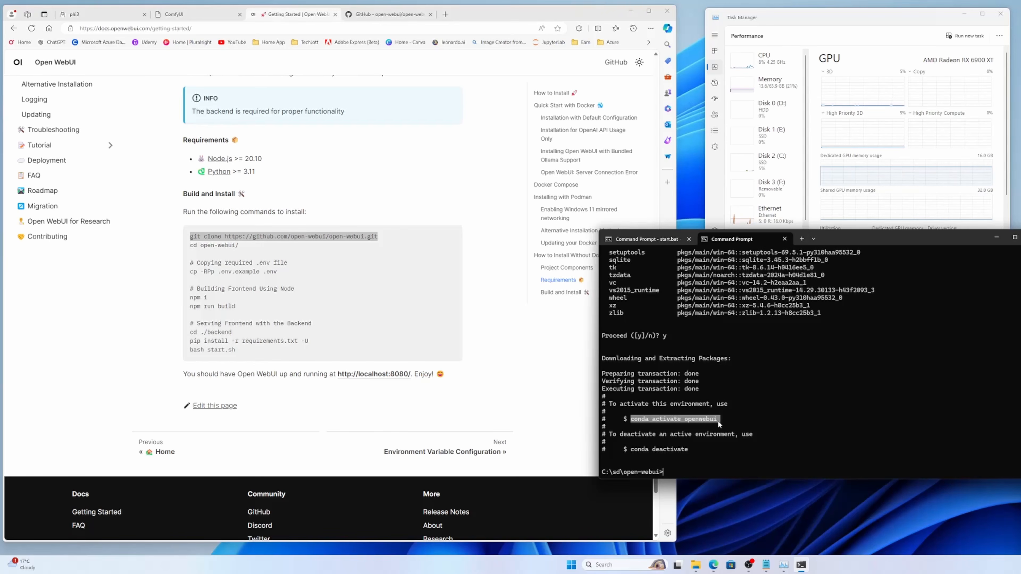
Step: Activate the openwebui conda environment with the suggested command
{"action": "key", "text": "ctrl+c"}
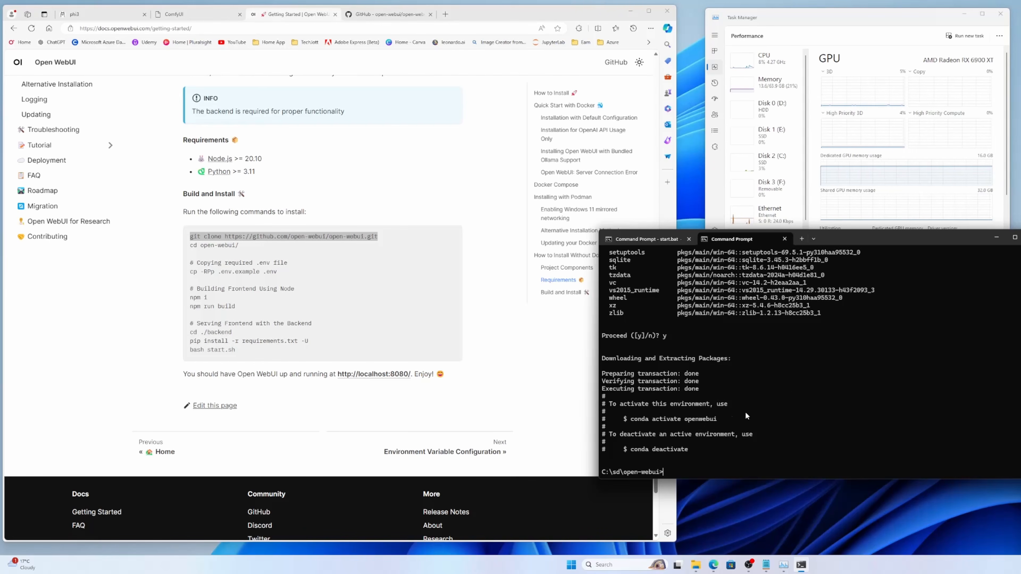
{"action": "key", "text": "ctrl+v"}
{"action": "key", "text": "Return"}
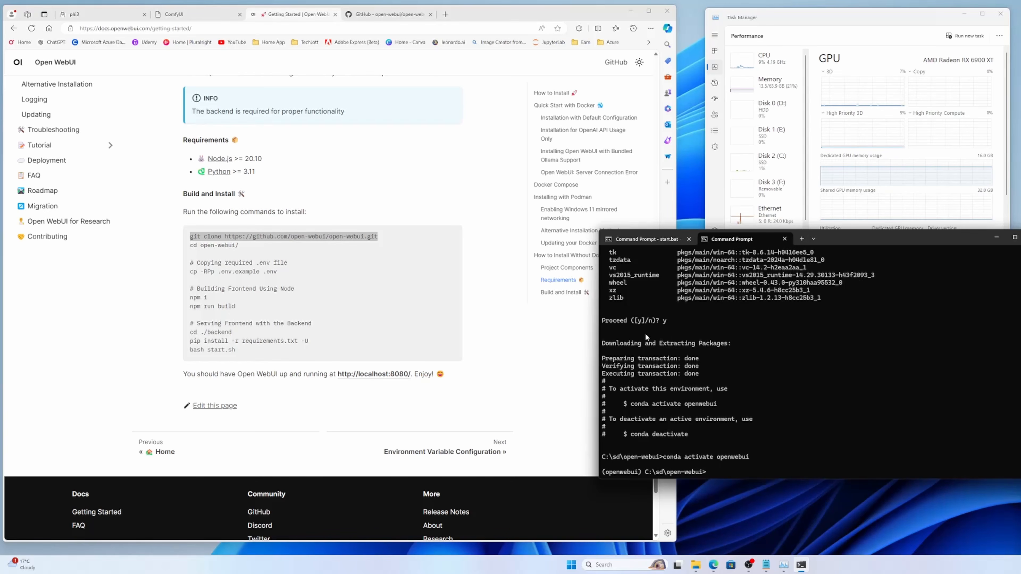
Step: Deactivate the openwebui conda environment
{"action": "scroll", "coordinate": [754, 369], "scroll_direction": "up", "scroll_amount": 2}
{"action": "scroll", "coordinate": [755, 374], "scroll_direction": "down", "scroll_amount": 2}
{"action": "type", "text": "conda deactivate"}
{"action": "key", "text": "Return"}
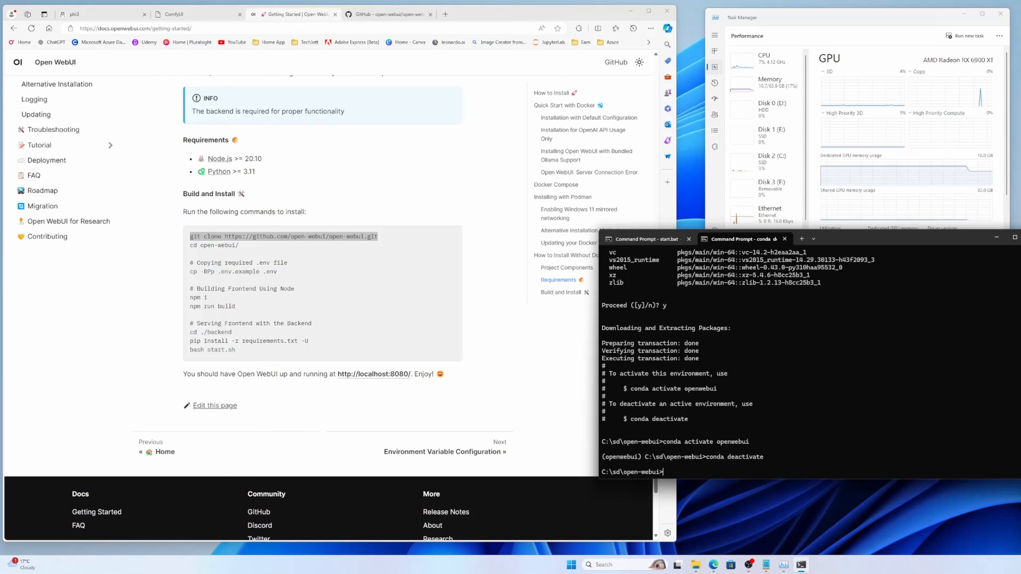
Step: Recreate the openwebui conda environment with python=3.11, agreeing to remove the existing environment and accepting the package installation
{"action": "key", "text": "Up"}
{"action": "key", "text": "Up"}
{"action": "key", "text": "Up"}
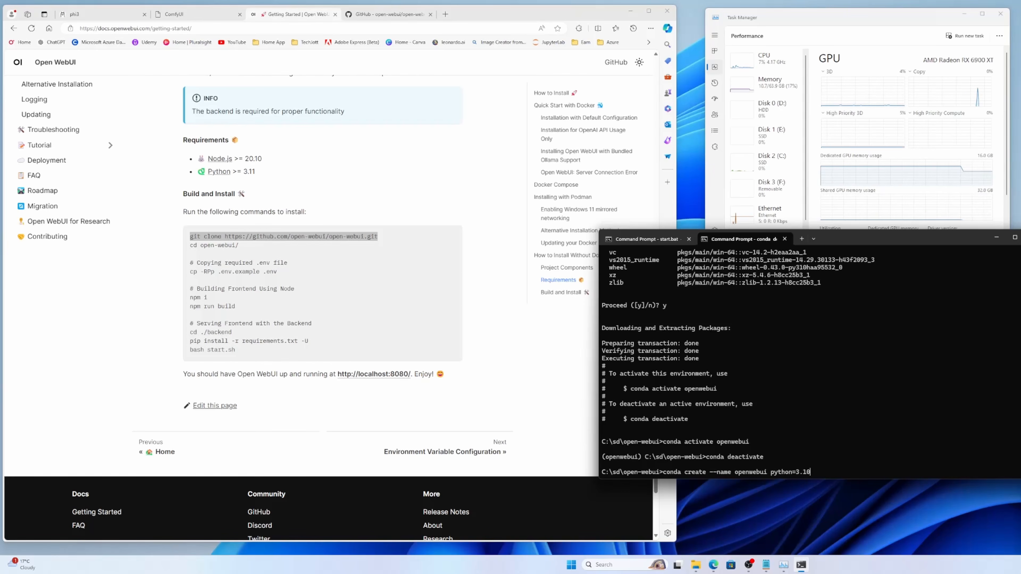
{"action": "key", "text": "BackSpace"}
{"action": "type", "text": "1"}
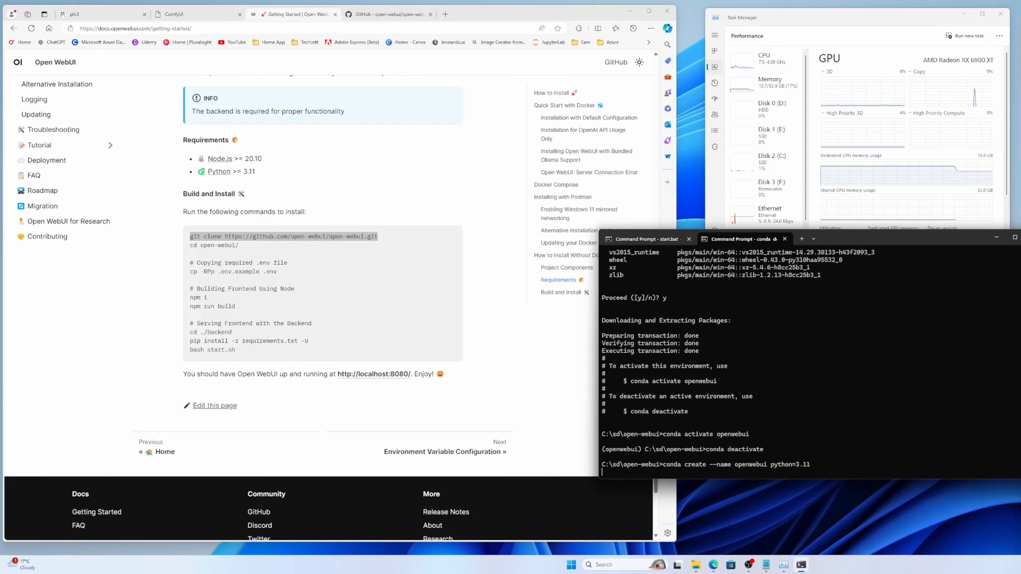
{"action": "key", "text": "Return"}
{"action": "type", "text": "y"}
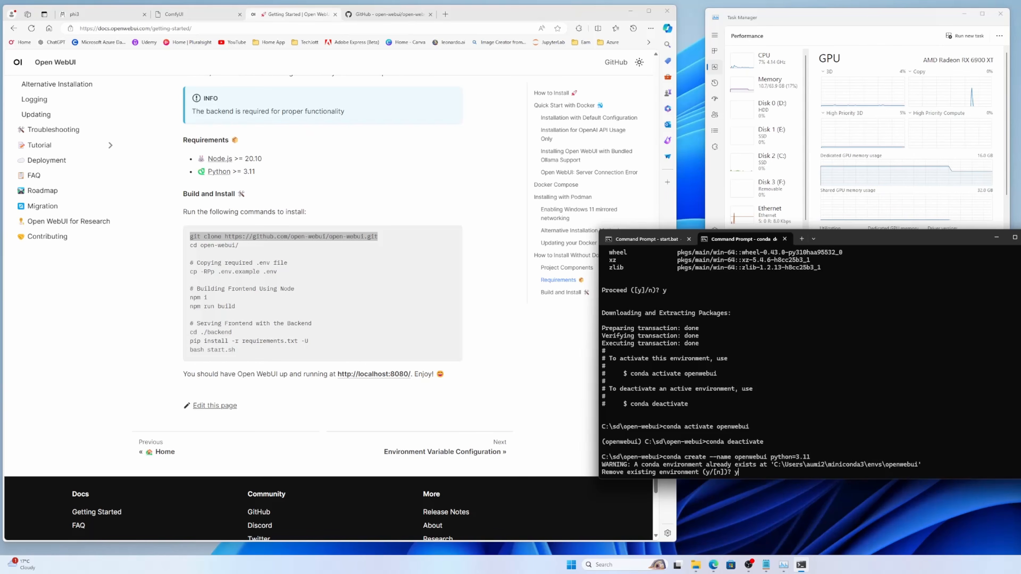
{"action": "key", "text": "Return"}
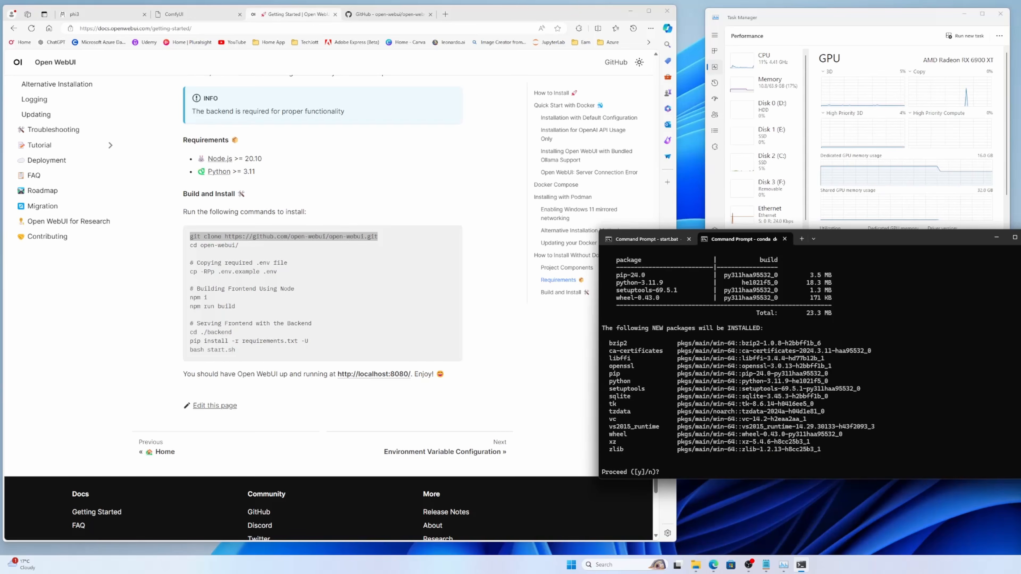
{"action": "type", "text": "y"}
{"action": "key", "text": "Return"}
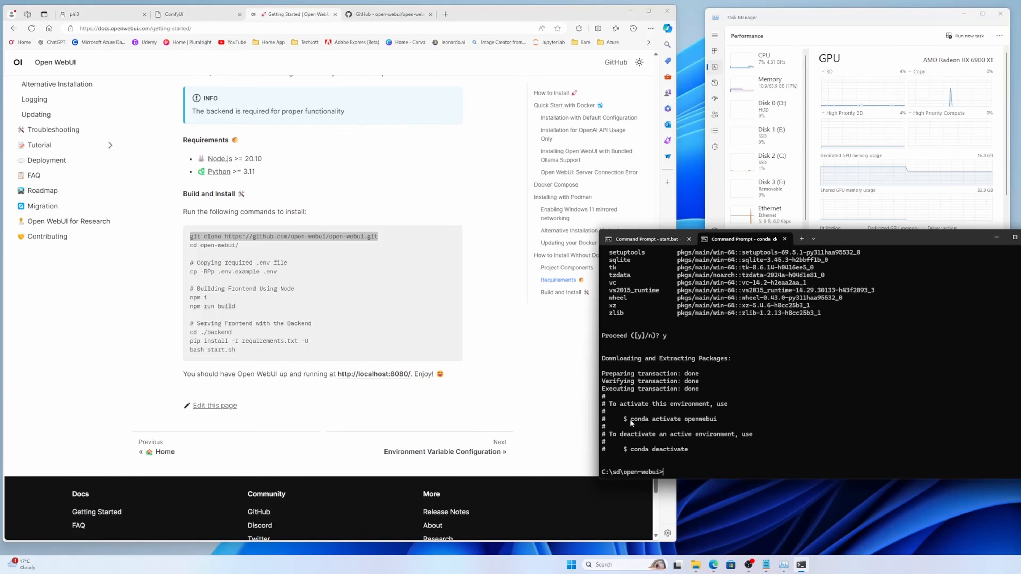
Step: Activate the recreated openwebui environment using the suggested conda activate openwebui command
{"action": "left_click_drag", "start_coordinate": [631, 419], "coordinate": [716, 417]}
{"action": "right_click", "coordinate": [716, 417]}
{"action": "right_click", "coordinate": [761, 419]}
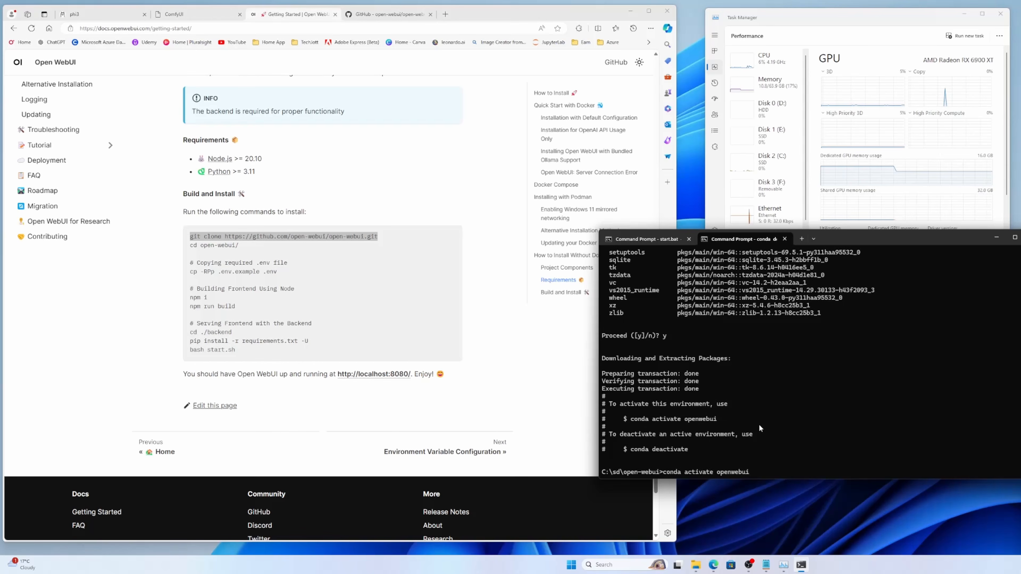
{"action": "key", "text": "Return"}
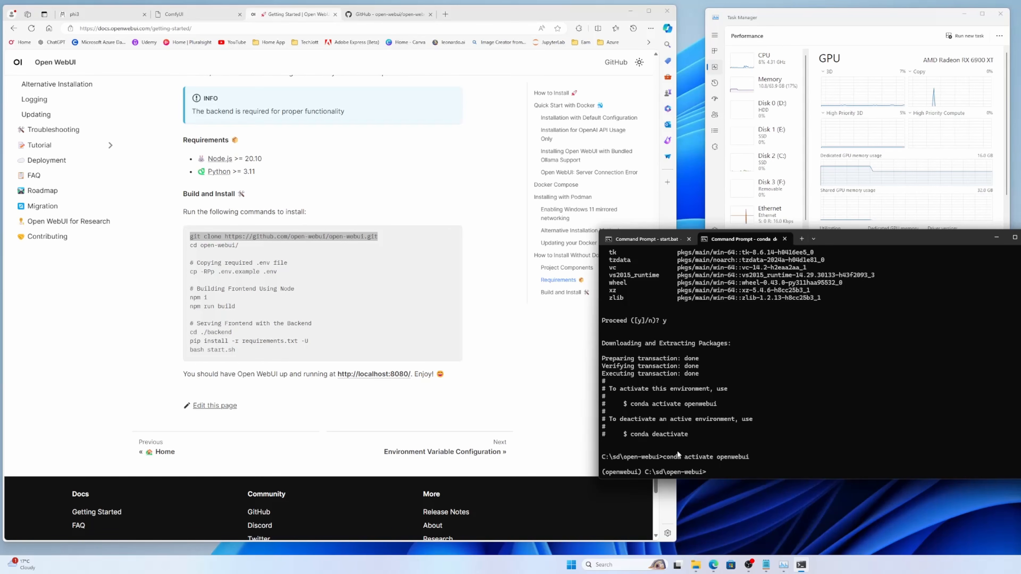
Step: Search the web for "node js conda" in a new browser tab and open the conda-forge nodejs package page on Anaconda.org
{"action": "left_click", "coordinate": [445, 14]}
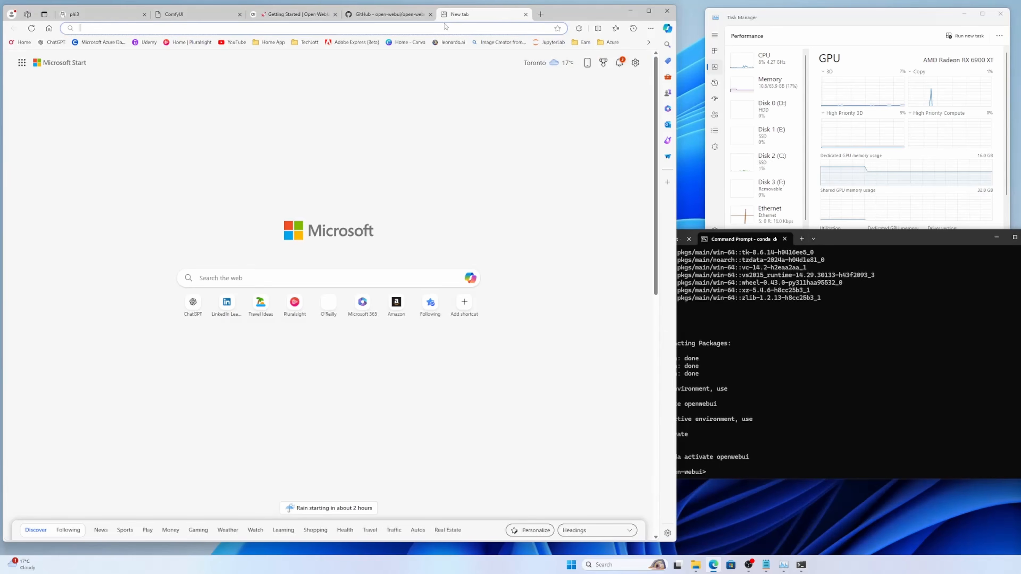
{"action": "type", "text": "nod"}
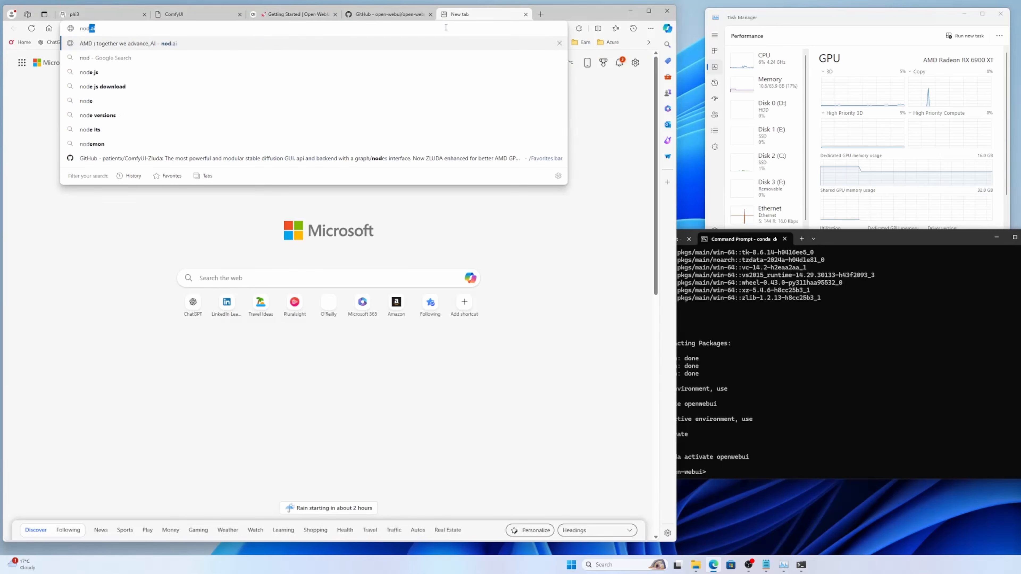
{"action": "type", "text": "e js conda"}
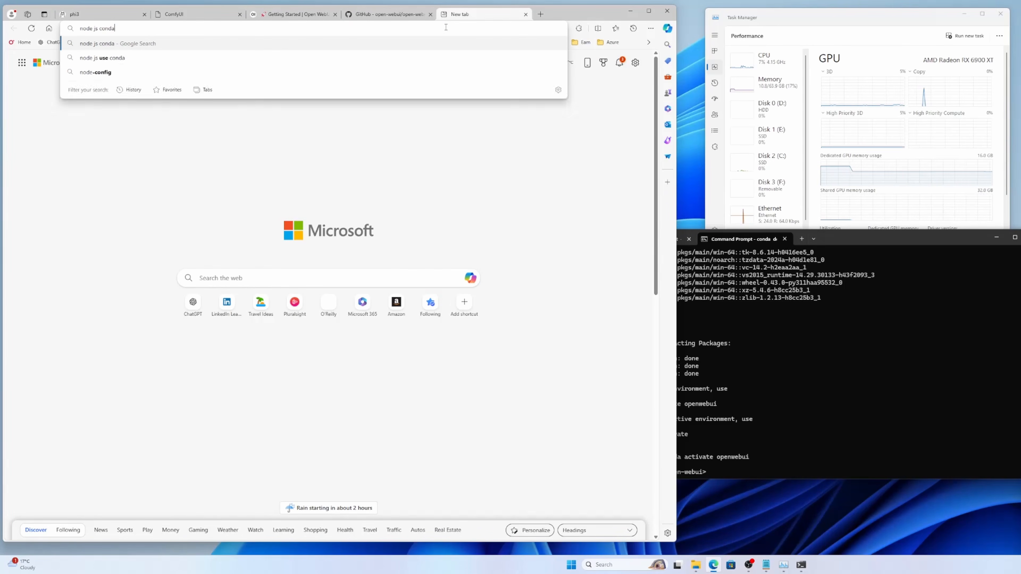
{"action": "key", "text": "Return"}
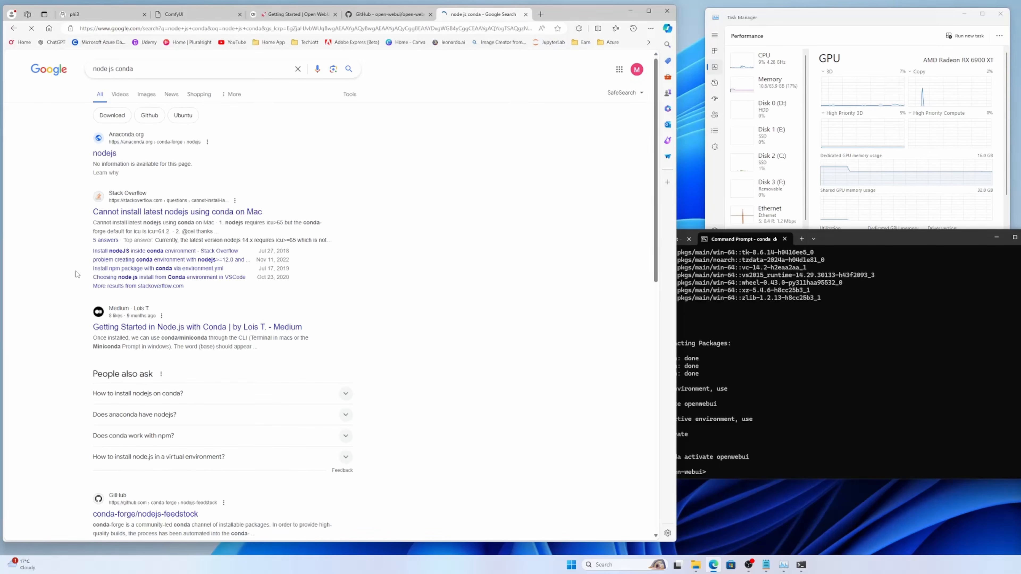
{"action": "left_click", "coordinate": [104, 154]}
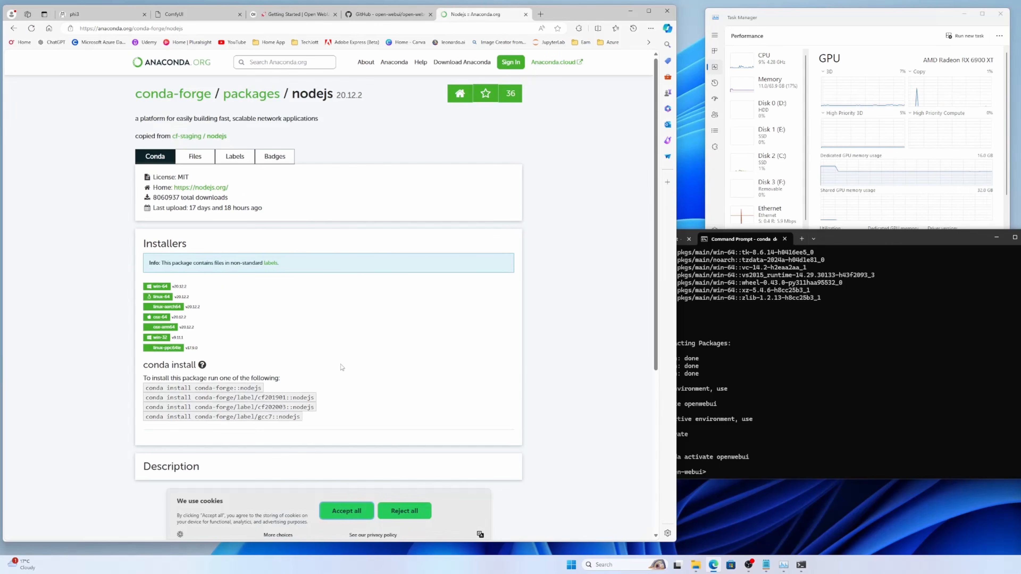
Step: Install Node.js in the openwebui environment with the page's conda install conda-forge::nodejs command and accept the package installation
{"action": "left_click_drag", "start_coordinate": [262, 387], "coordinate": [152, 387]}
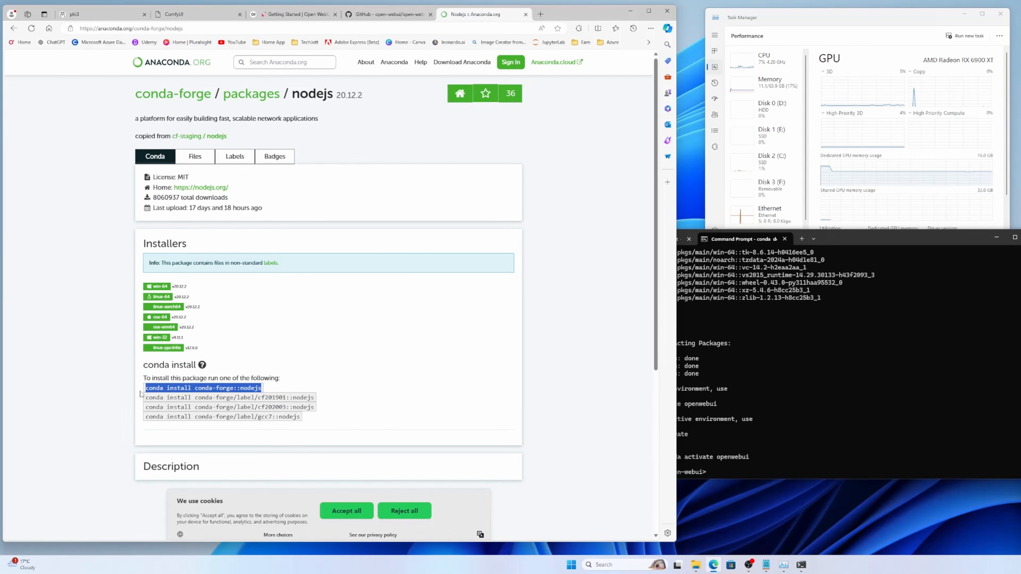
{"action": "key", "text": "ctrl+c"}
{"action": "left_click", "coordinate": [810, 349]}
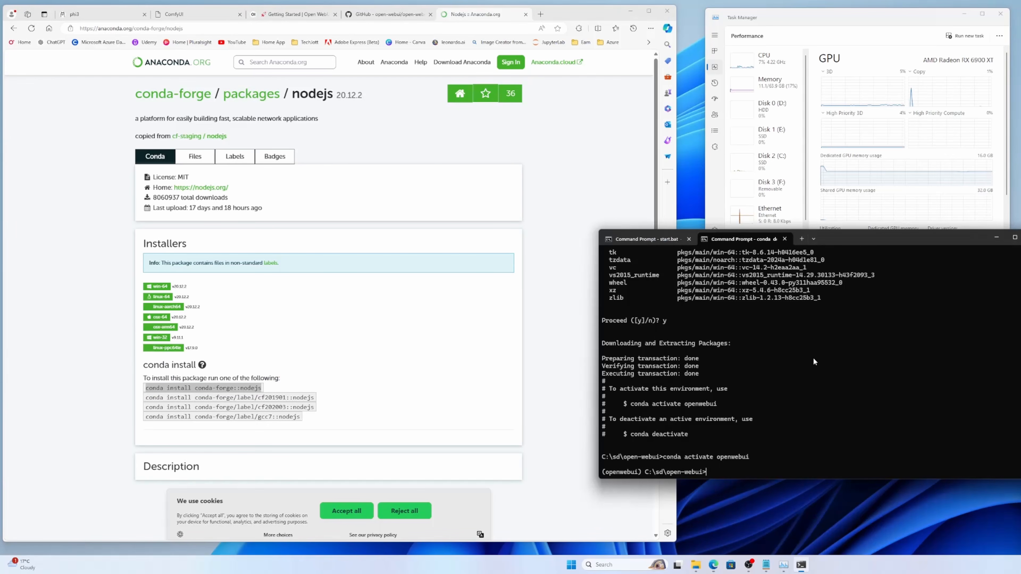
{"action": "key", "text": "ctrl+v"}
{"action": "key", "text": "Return"}
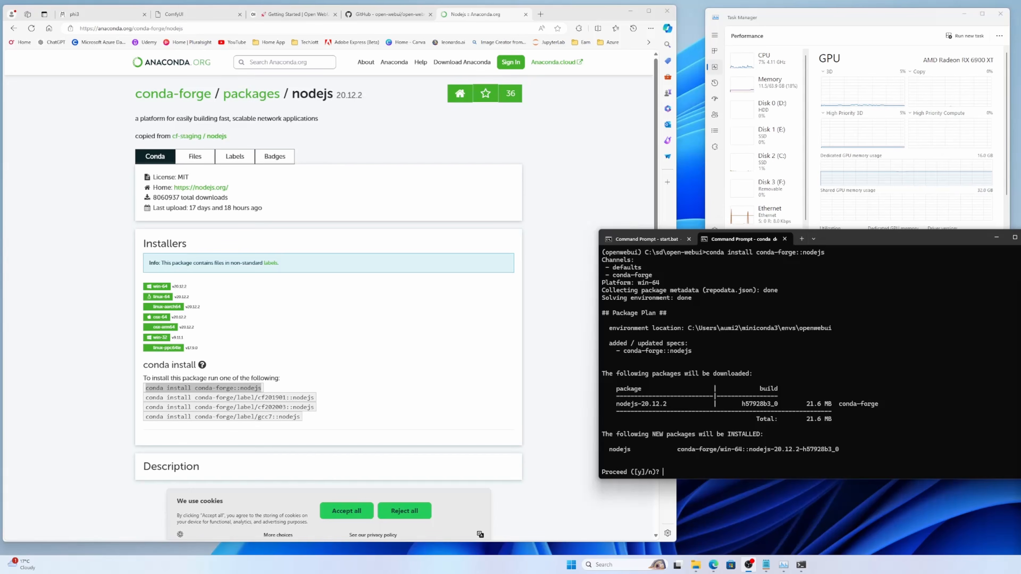
{"action": "left_click", "coordinate": [994, 373]}
{"action": "type", "text": "y"}
{"action": "key", "text": "Return"}
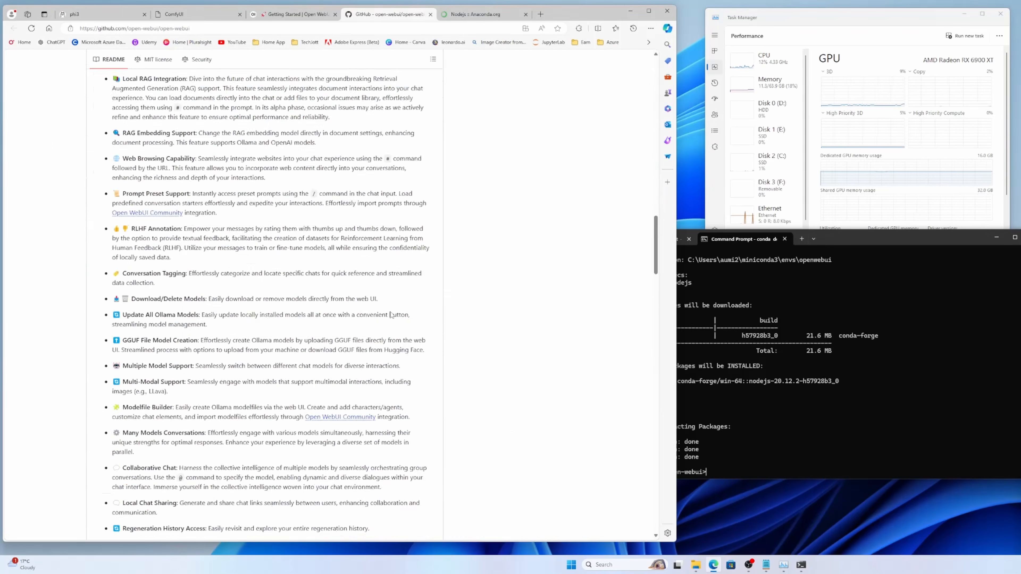
Step: Bring back the Open WebUI installation instructions in the browser and open the C:\sd\open-webui folder in File Explorer
{"action": "left_click", "coordinate": [297, 14]}
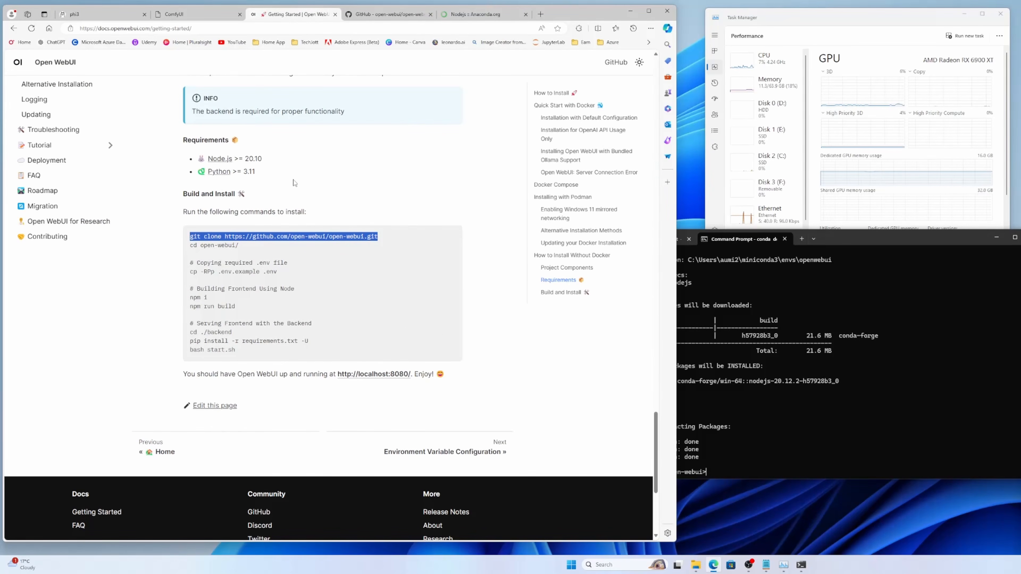
{"action": "left_click", "coordinate": [838, 367]}
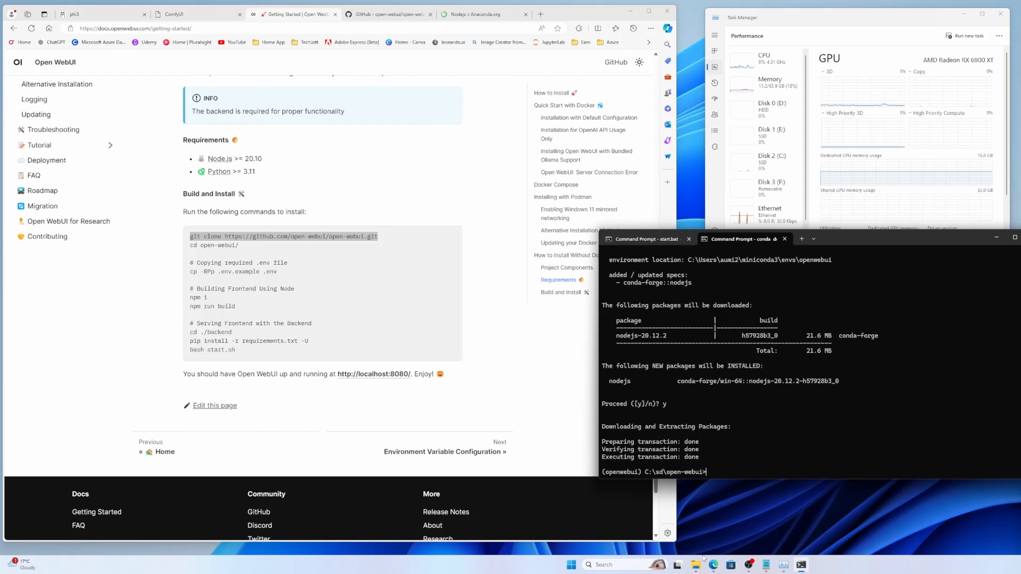
{"action": "left_click", "coordinate": [696, 565]}
{"action": "left_click", "coordinate": [605, 505]}
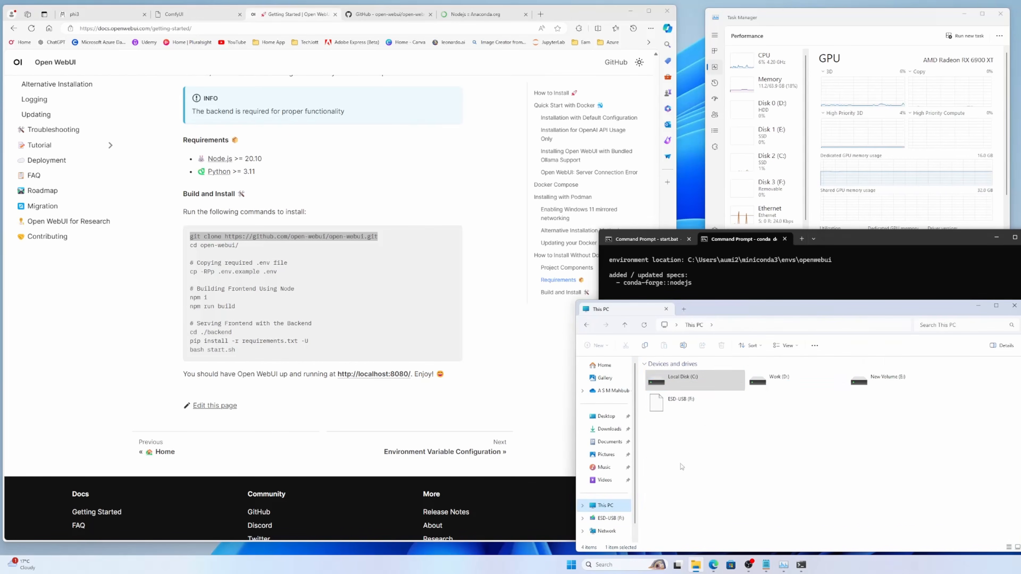
{"action": "double_click", "coordinate": [699, 388]}
{"action": "double_click", "coordinate": [657, 436]}
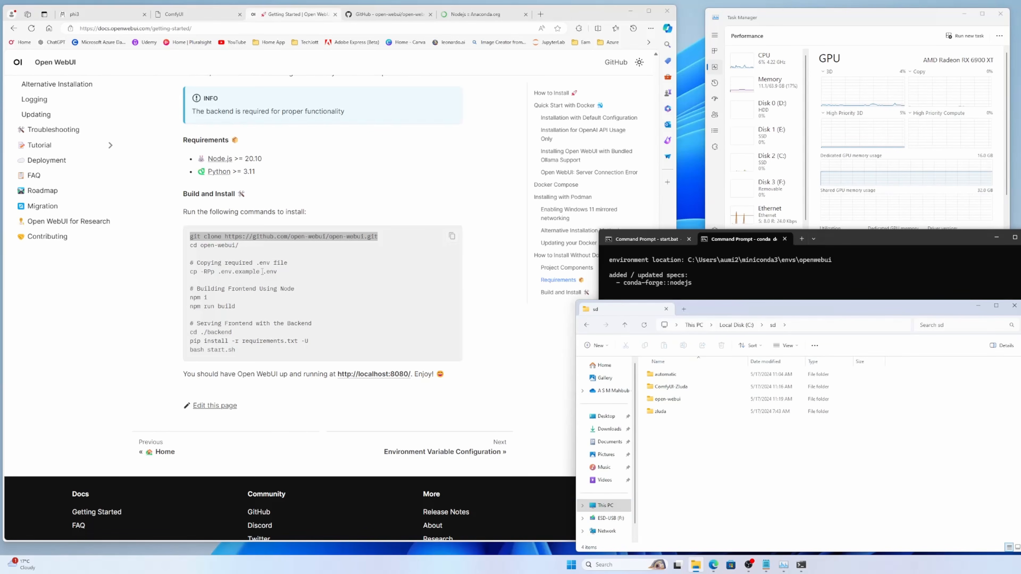
{"action": "double_click", "coordinate": [668, 401]}
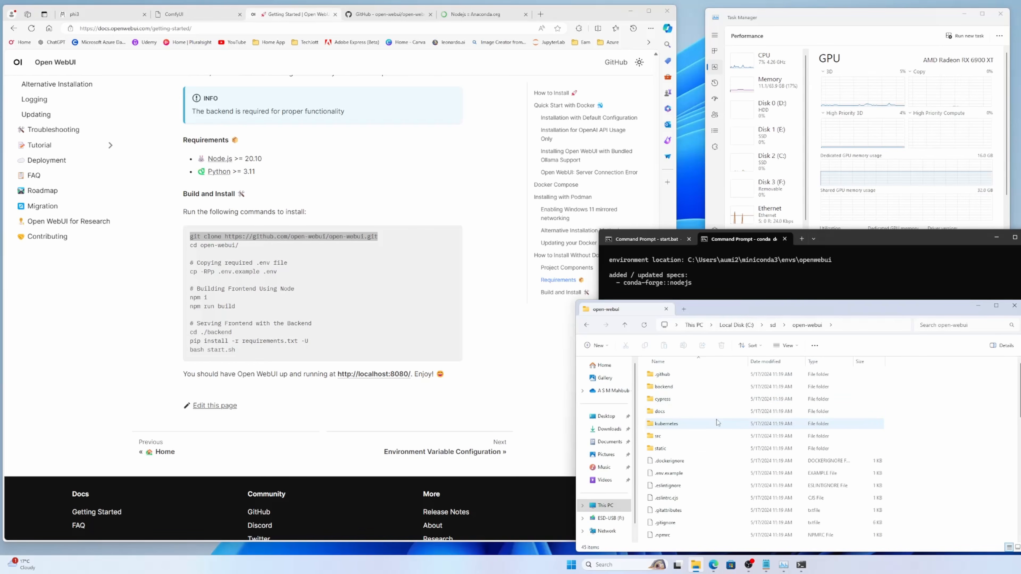
Step: Duplicate the .env.example file inside the open-webui folder
{"action": "scroll", "coordinate": [718, 441], "scroll_direction": "down", "scroll_amount": 1}
{"action": "scroll", "coordinate": [719, 442], "scroll_direction": "down", "scroll_amount": 1}
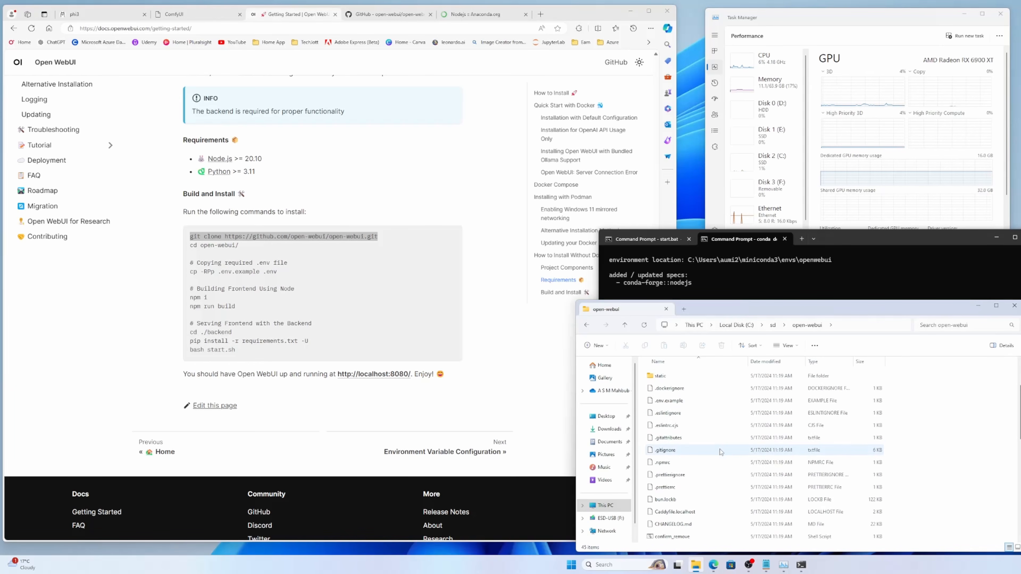
{"action": "left_click", "coordinate": [683, 408]}
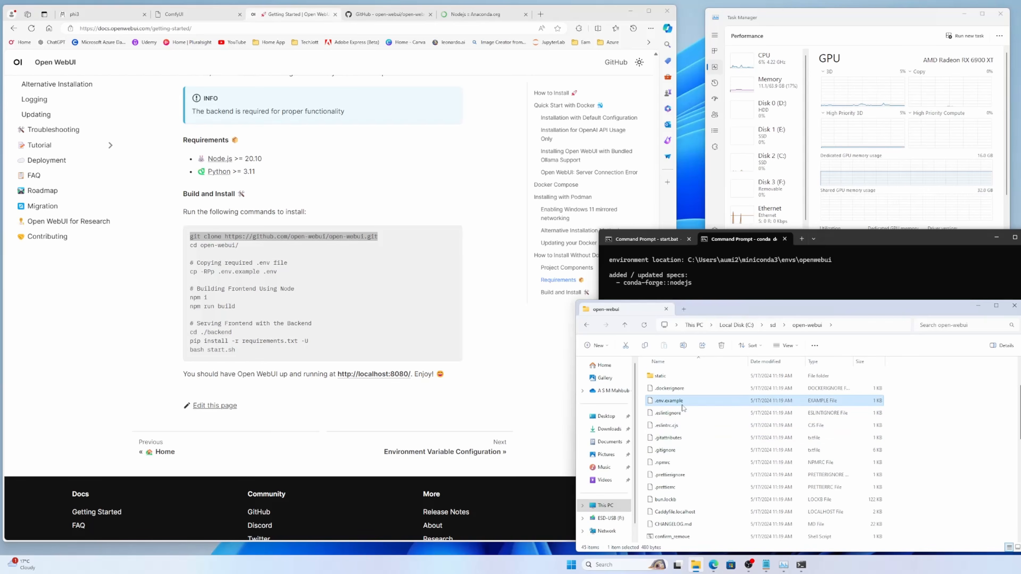
{"action": "key", "text": "ctrl+c"}
{"action": "key", "text": "ctrl+v"}
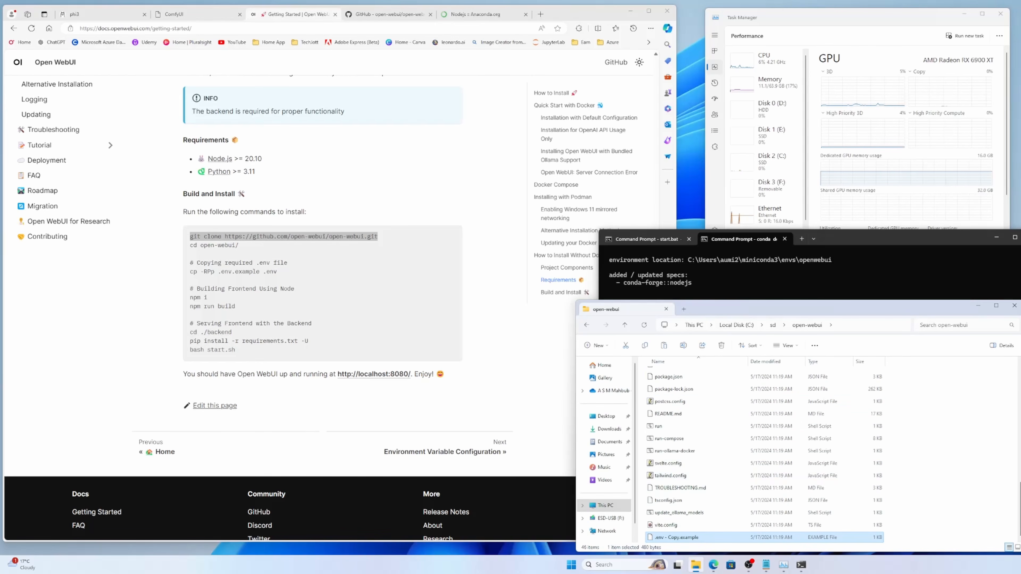
{"action": "key", "text": "alt+Tab"}
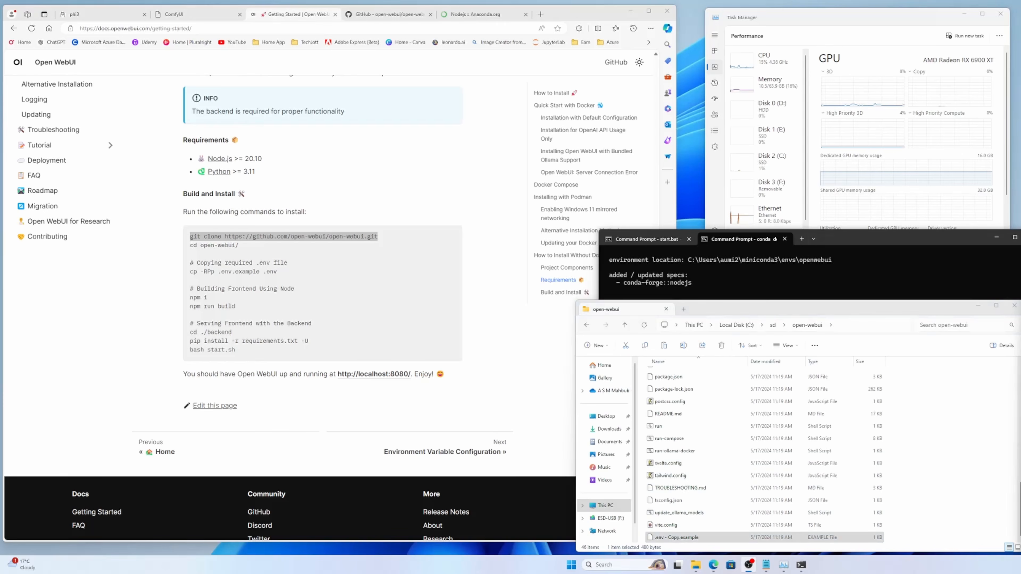
Step: Rename the copied example file as .env, accepting the extension change, and switch back to the command prompt
{"action": "left_click", "coordinate": [667, 539]}
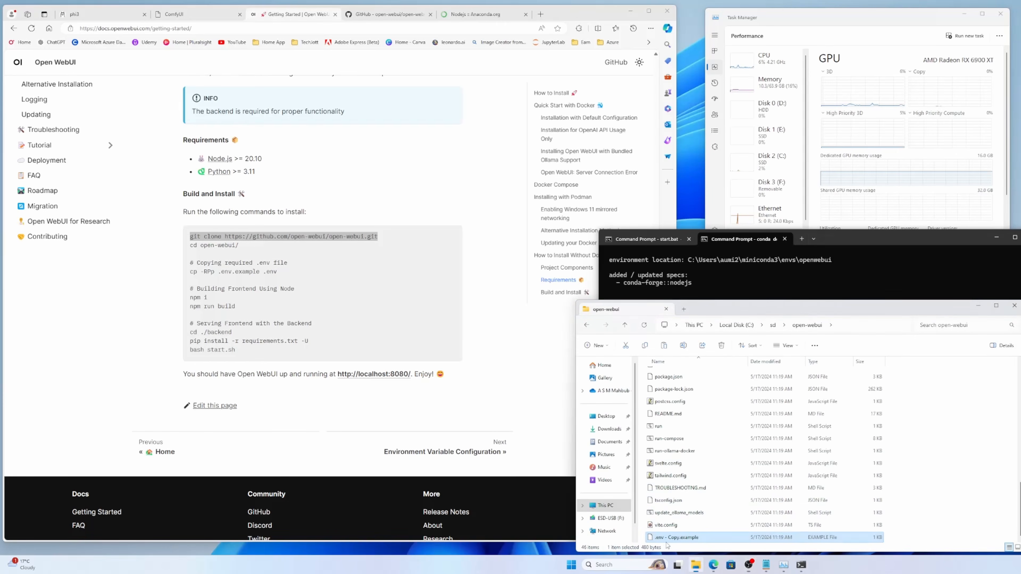
{"action": "key", "text": "F2"}
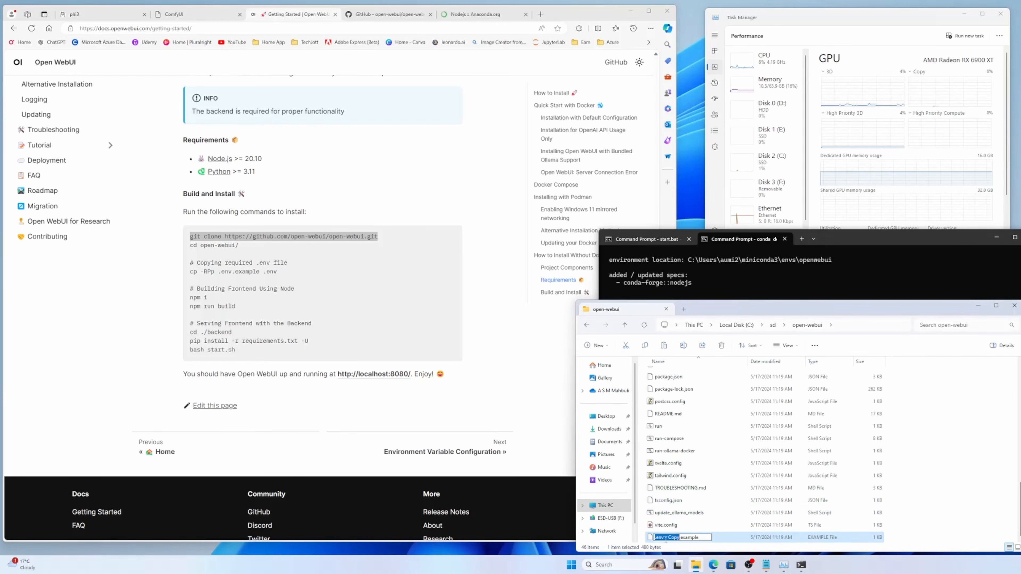
{"action": "left_click_drag", "start_coordinate": [664, 539], "coordinate": [725, 531]}
{"action": "key", "text": "BackSpace"}
{"action": "key", "text": "Return"}
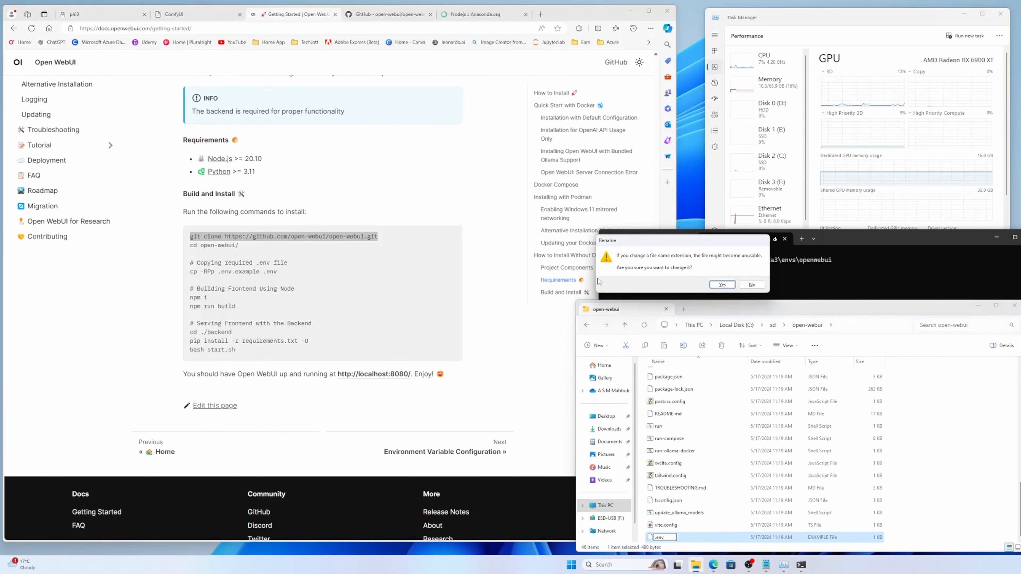
{"action": "left_click", "coordinate": [723, 284]}
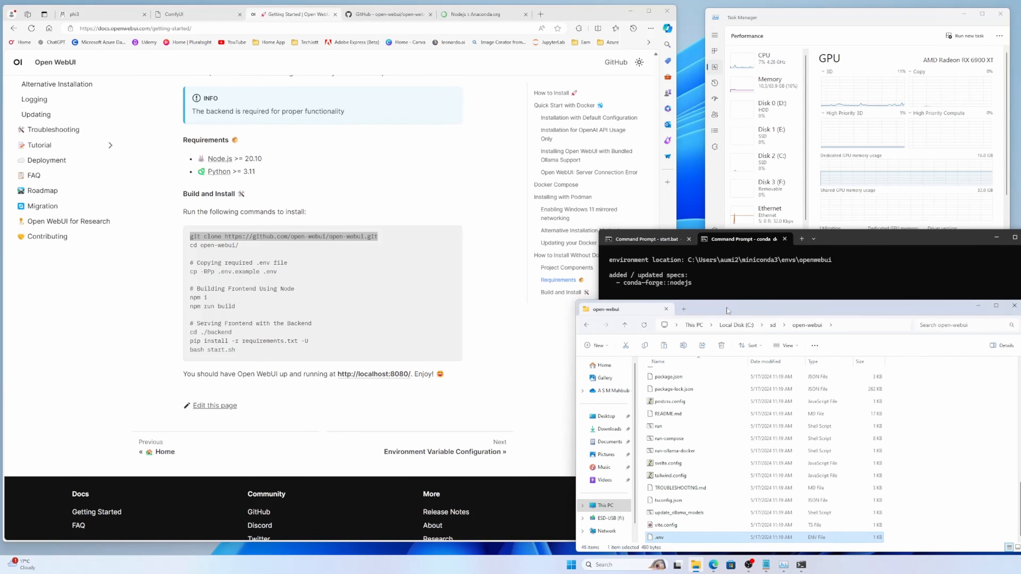
{"action": "left_click_drag", "start_coordinate": [730, 312], "coordinate": [618, 224]}
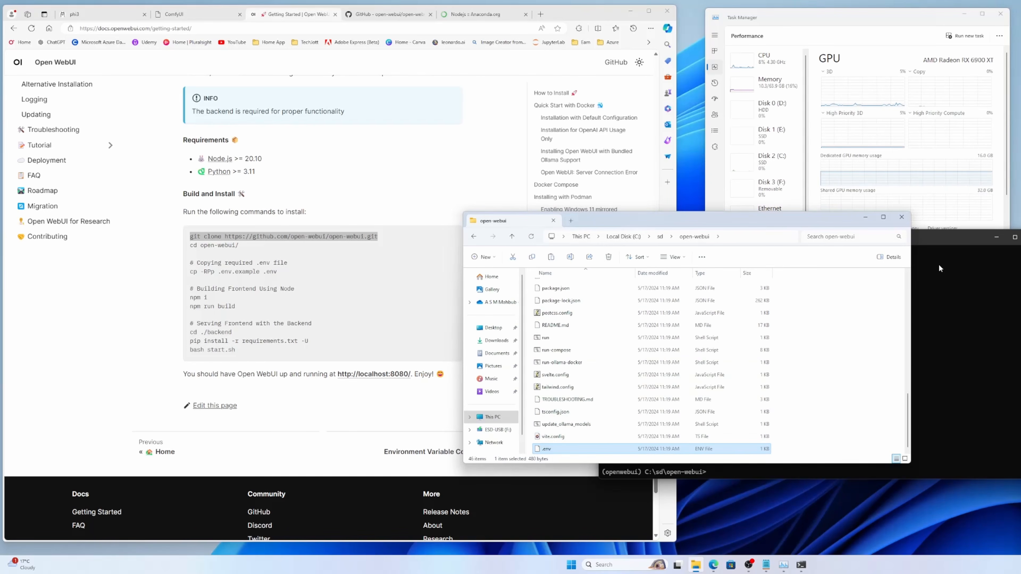
{"action": "left_click", "coordinate": [940, 278]}
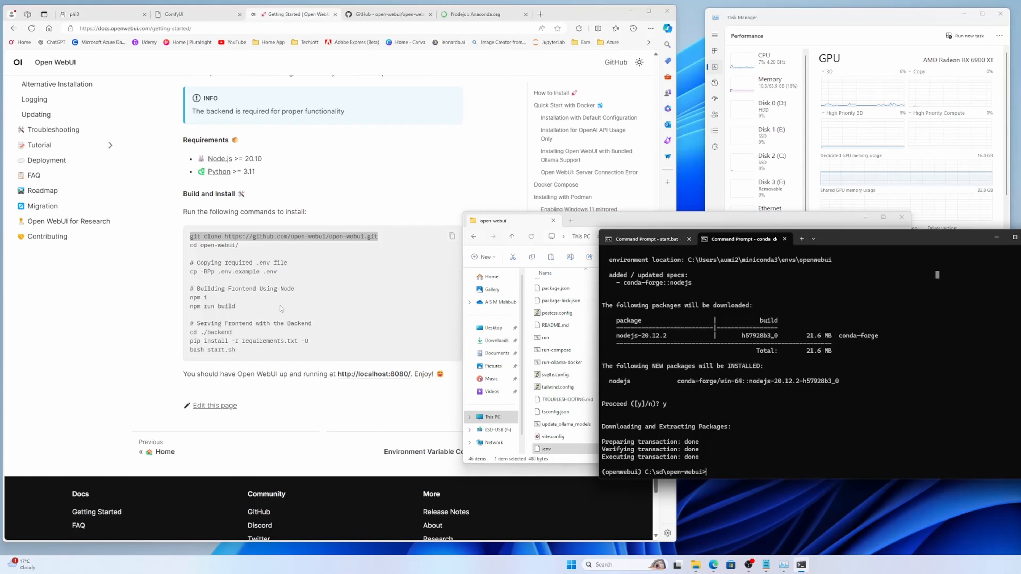
{"action": "left_click_drag", "start_coordinate": [209, 299], "coordinate": [190, 297]}
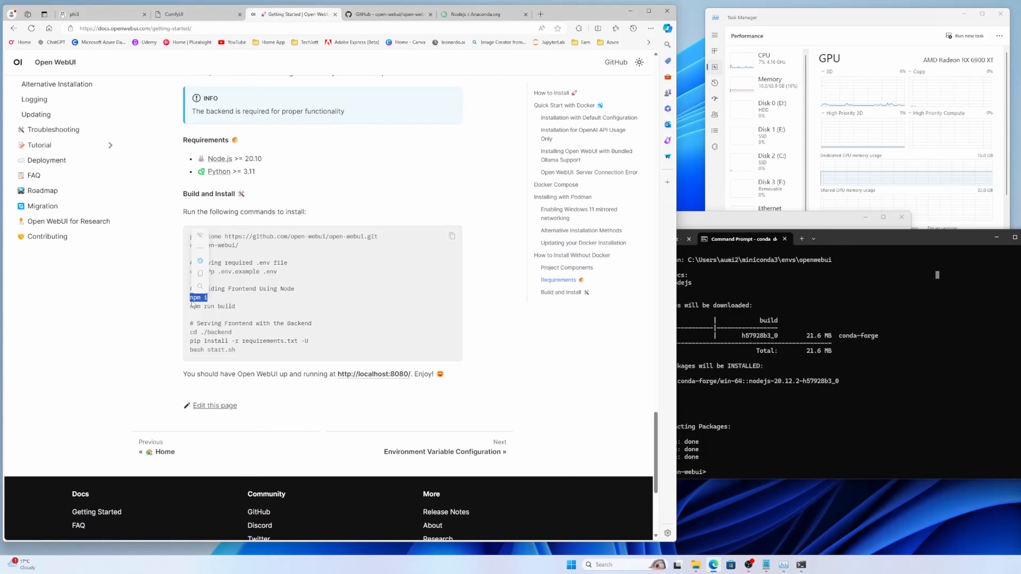
{"action": "left_click", "coordinate": [791, 403]}
{"action": "key", "text": "ctrl+v"}
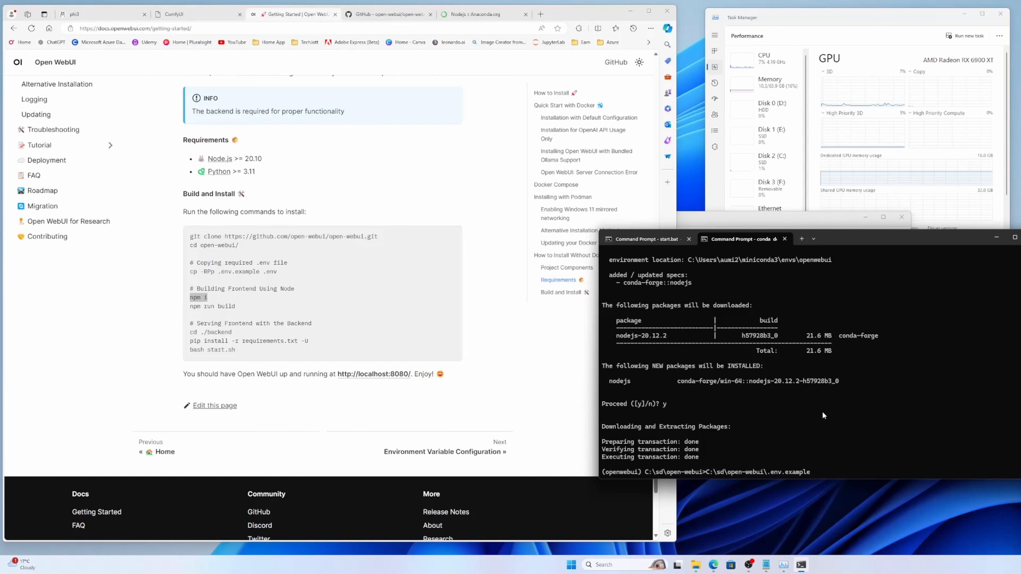
{"action": "key", "text": "BackSpace"}
{"action": "key", "text": "BackSpace"}
{"action": "key", "text": "BackSpace"}
{"action": "key", "text": "BackSpace"}
{"action": "key", "text": "BackSpace"}
{"action": "key", "text": "BackSpace"}
{"action": "key", "text": "BackSpace"}
{"action": "key", "text": "BackSpace"}
{"action": "key", "text": "BackSpace"}
{"action": "key", "text": "BackSpace"}
{"action": "key", "text": "BackSpace"}
{"action": "key", "text": "BackSpace"}
{"action": "key", "text": "BackSpace"}
{"action": "key", "text": "BackSpace"}
{"action": "key", "text": "BackSpace"}
{"action": "key", "text": "BackSpace"}
{"action": "key", "text": "BackSpace"}
{"action": "key", "text": "BackSpace"}
{"action": "key", "text": "BackSpace"}
{"action": "key", "text": "BackSpace"}
{"action": "key", "text": "BackSpace"}
{"action": "key", "text": "BackSpace"}
{"action": "key", "text": "BackSpace"}
Step: Run npm i in the open-webui folder to install the frontend packages
{"action": "type", "text": "np"}
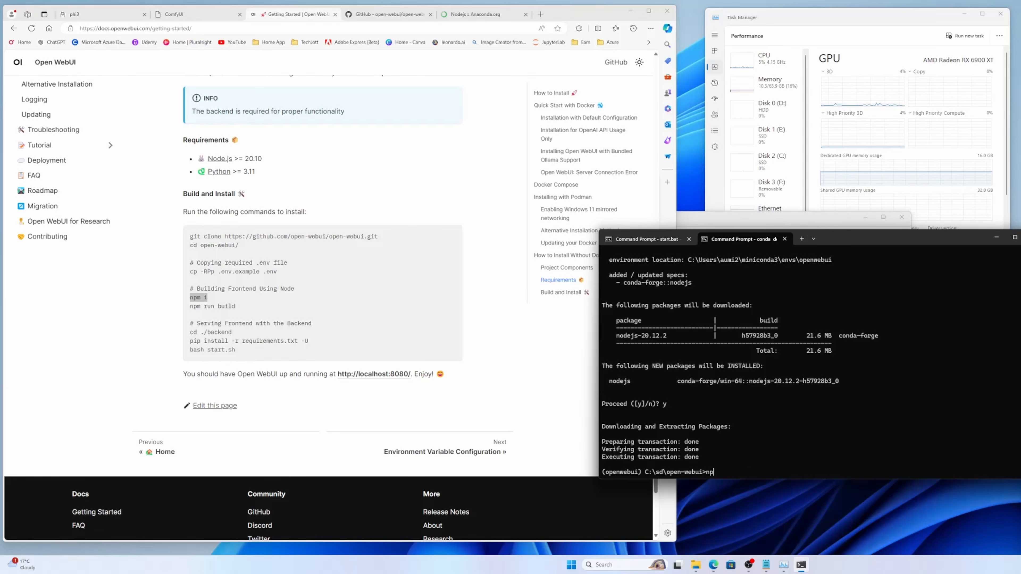
{"action": "type", "text": "m"}
{"action": "type", "text": "-"}
{"action": "key", "text": "BackSpace"}
{"action": "type", "text": "i"}
{"action": "key", "text": "Return"}
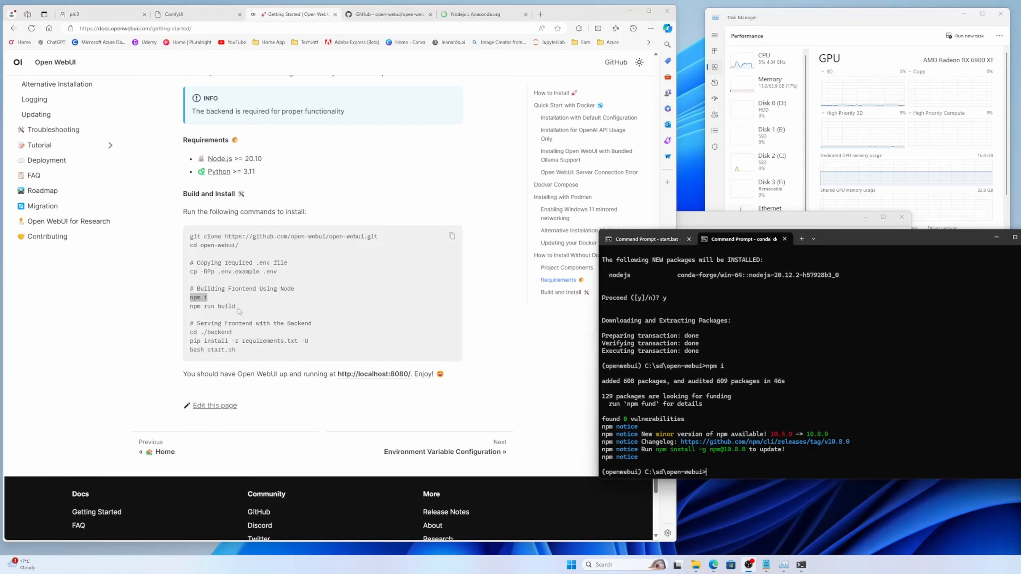
{"action": "left_click_drag", "start_coordinate": [238, 309], "coordinate": [190, 307]}
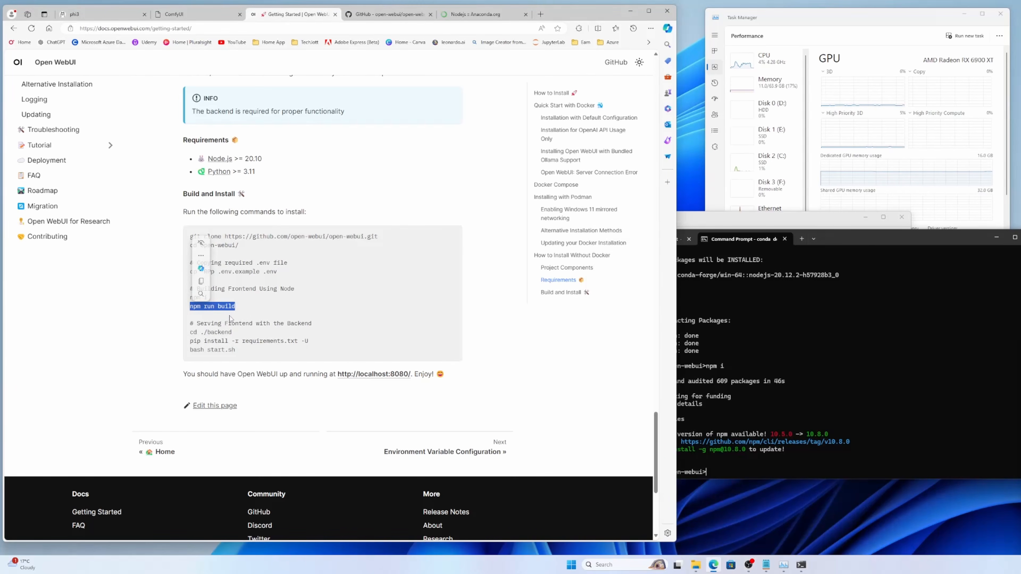
{"action": "key", "text": "ctrl+c"}
{"action": "left_click", "coordinate": [799, 396]}
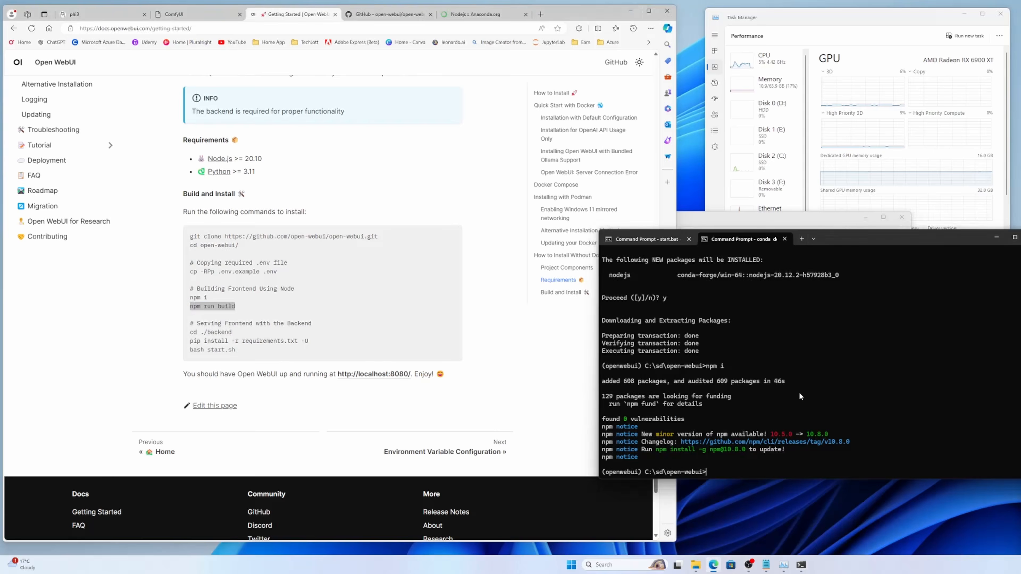
{"action": "right_click", "coordinate": [869, 366]}
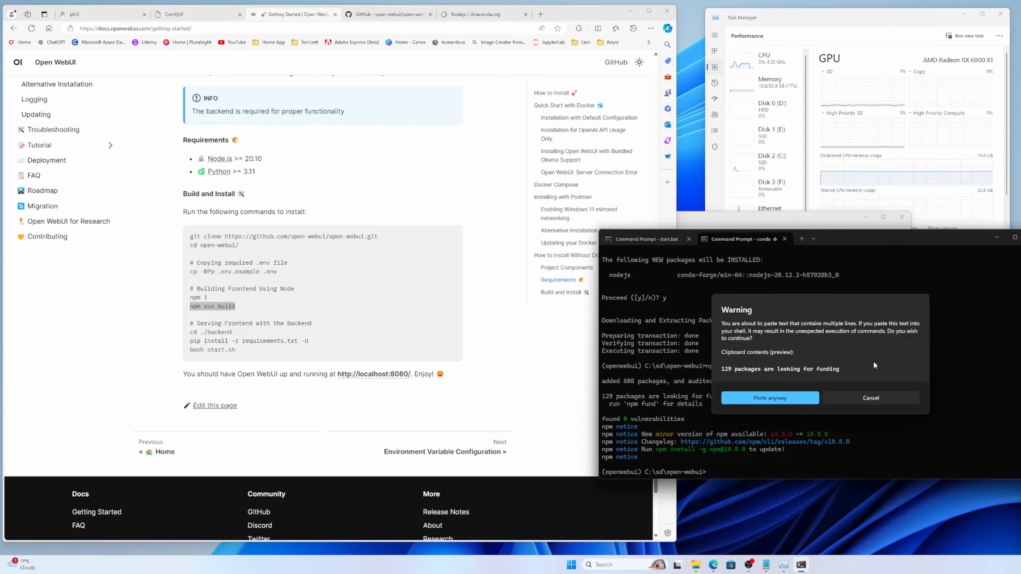
{"action": "left_click", "coordinate": [803, 396]}
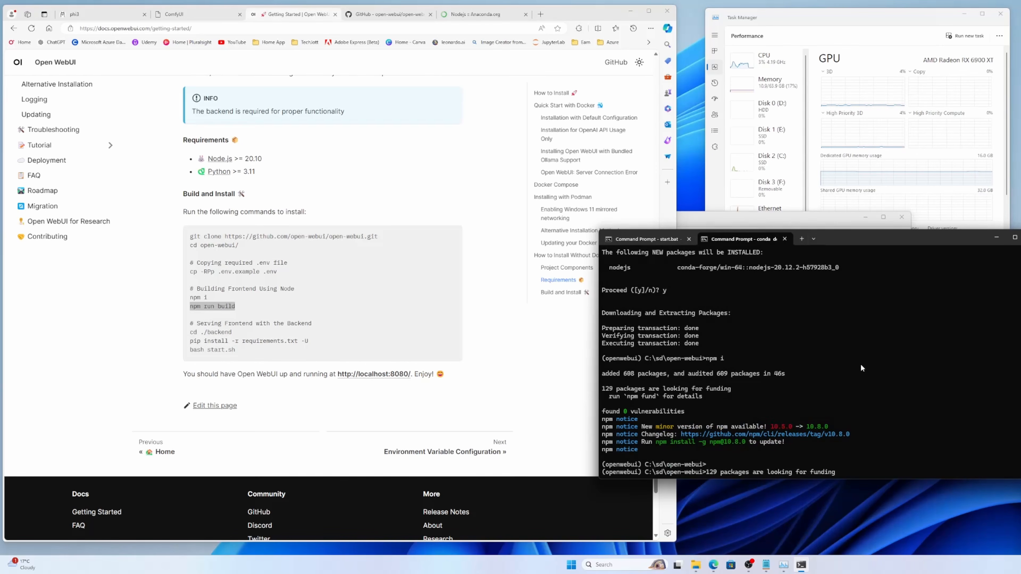
{"action": "key", "text": "BackSpace"}
{"action": "key", "text": "BackSpace"}
{"action": "key", "text": "BackSpace"}
{"action": "key", "text": "BackSpace"}
{"action": "key", "text": "BackSpace"}
{"action": "key", "text": "BackSpace"}
{"action": "key", "text": "BackSpace"}
{"action": "key", "text": "BackSpace"}
{"action": "key", "text": "BackSpace"}
{"action": "key", "text": "BackSpace"}
{"action": "key", "text": "BackSpace"}
{"action": "key", "text": "BackSpace"}
{"action": "key", "text": "BackSpace"}
{"action": "key", "text": "BackSpace"}
{"action": "key", "text": "BackSpace"}
{"action": "key", "text": "BackSpace"}
{"action": "key", "text": "BackSpace"}
{"action": "key", "text": "BackSpace"}
{"action": "key", "text": "BackSpace"}
{"action": "key", "text": "BackSpace"}
{"action": "key", "text": "BackSpace"}
{"action": "key", "text": "BackSpace"}
{"action": "key", "text": "BackSpace"}
{"action": "key", "text": "BackSpace"}
{"action": "key", "text": "BackSpace"}
{"action": "key", "text": "BackSpace"}
{"action": "key", "text": "BackSpace"}
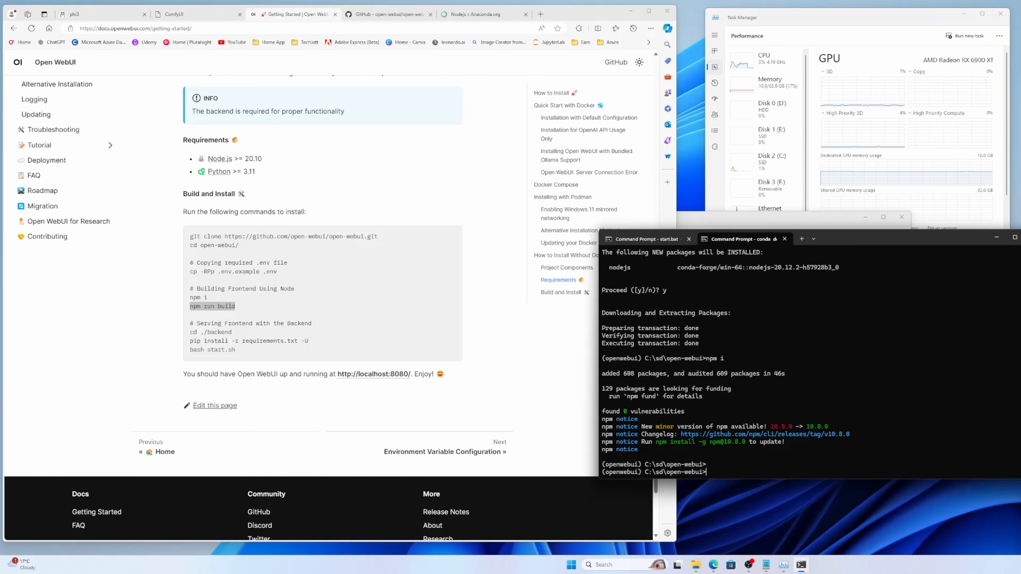
Step: Run npm run build in the open-webui folder to build the frontend
{"action": "key", "text": "alt+Tab"}
{"action": "key", "text": "alt+Tab"}
{"action": "type", "text": "npm run build"}
{"action": "key", "text": "Return"}
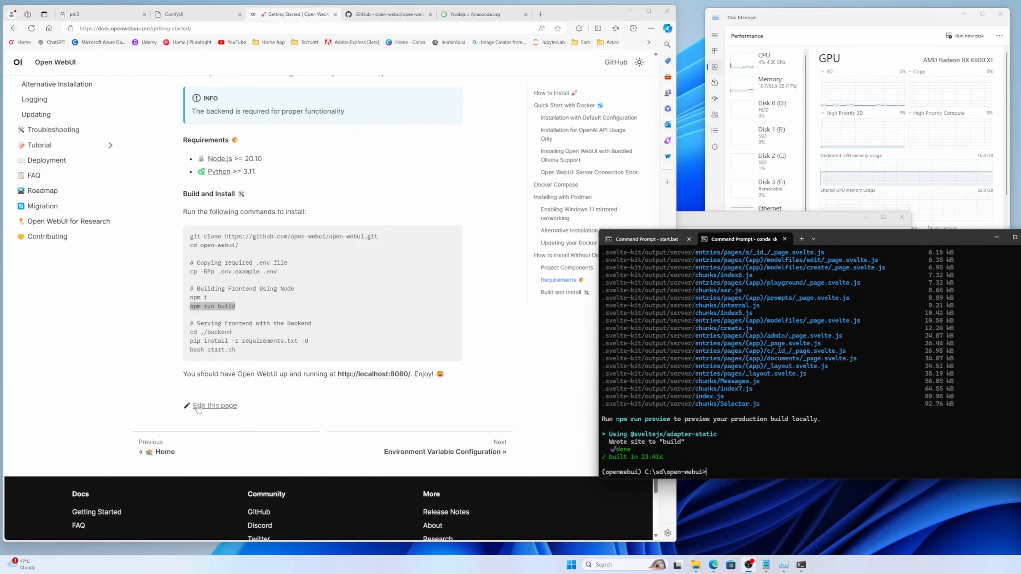
Step: Copy the cd ./backend command from the installation instructions and run it in the command prompt
{"action": "left_click_drag", "start_coordinate": [233, 332], "coordinate": [190, 332]}
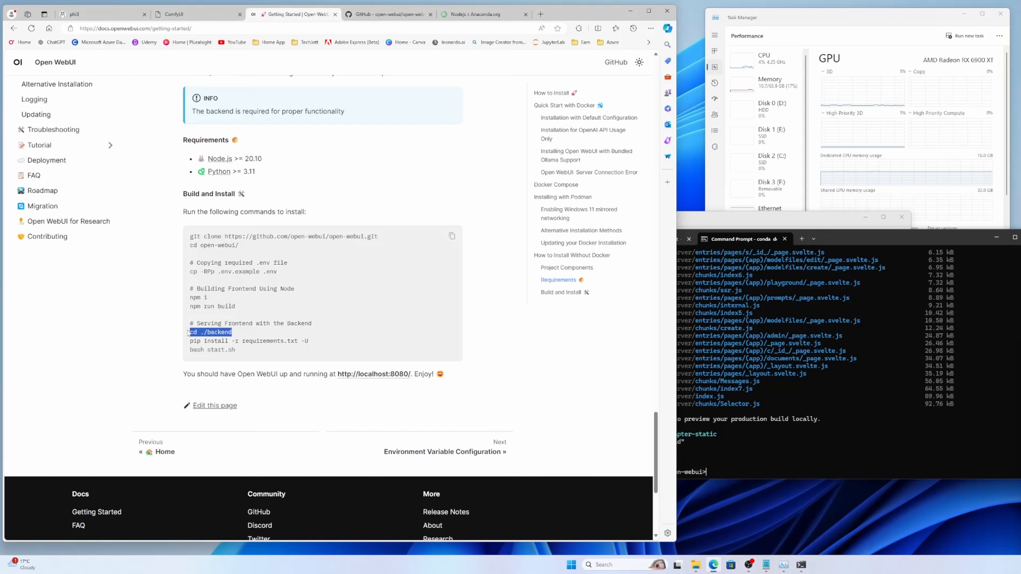
{"action": "left_click", "coordinate": [727, 441]}
{"action": "key", "text": "ctrl+v"}
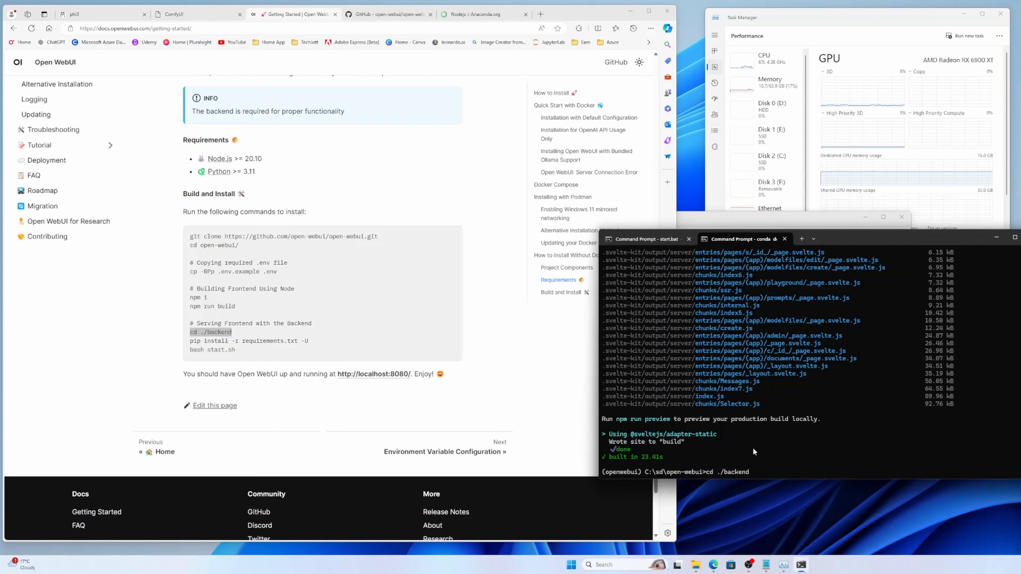
{"action": "key", "text": "Return"}
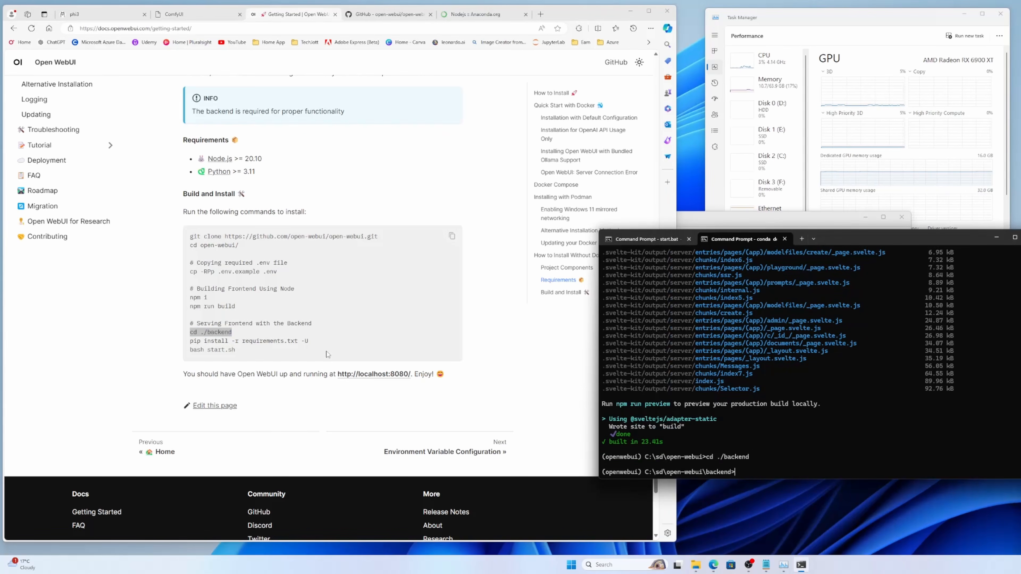
Step: Copy pip install -r requirements.txt -U from the instructions and run it in the backend folder to install the Python dependencies
{"action": "left_click", "coordinate": [315, 348]}
{"action": "left_click_drag", "start_coordinate": [311, 343], "coordinate": [191, 345]}
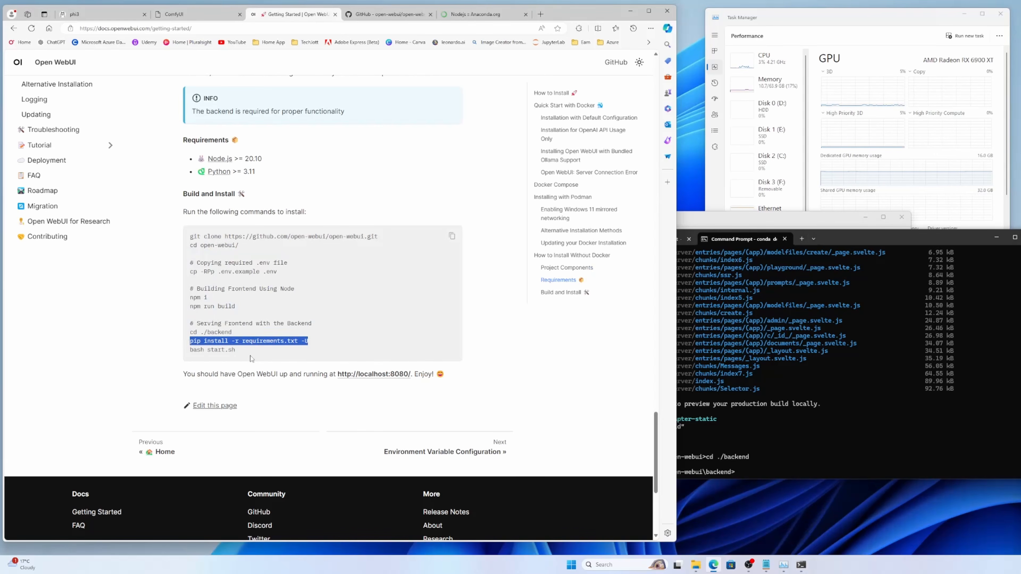
{"action": "left_click", "coordinate": [877, 435]}
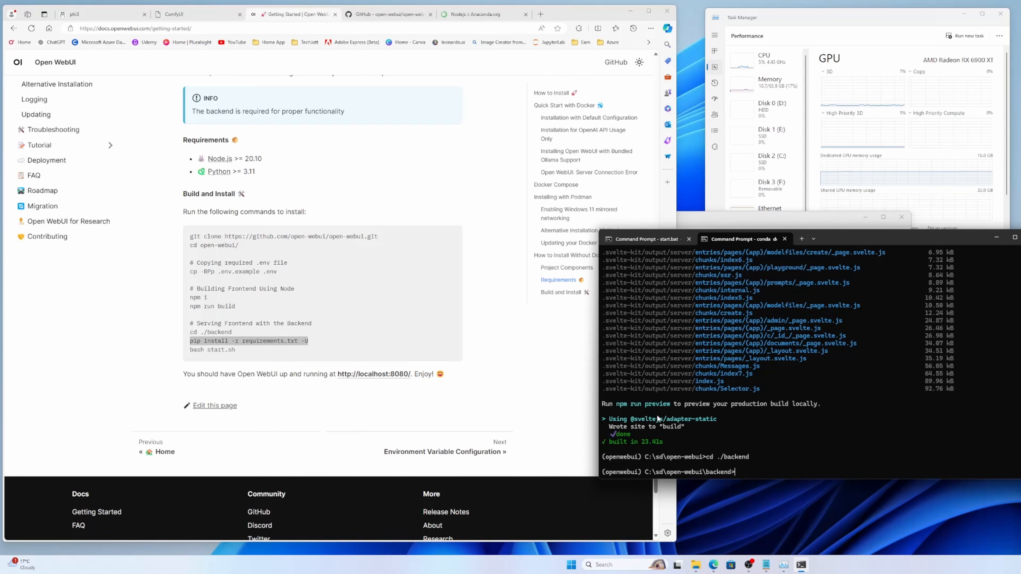
{"action": "right_click", "coordinate": [280, 340]}
{"action": "left_click", "coordinate": [314, 345]}
{"action": "left_click", "coordinate": [876, 427]}
{"action": "key", "text": "ctrl+v"}
{"action": "key", "text": "Return"}
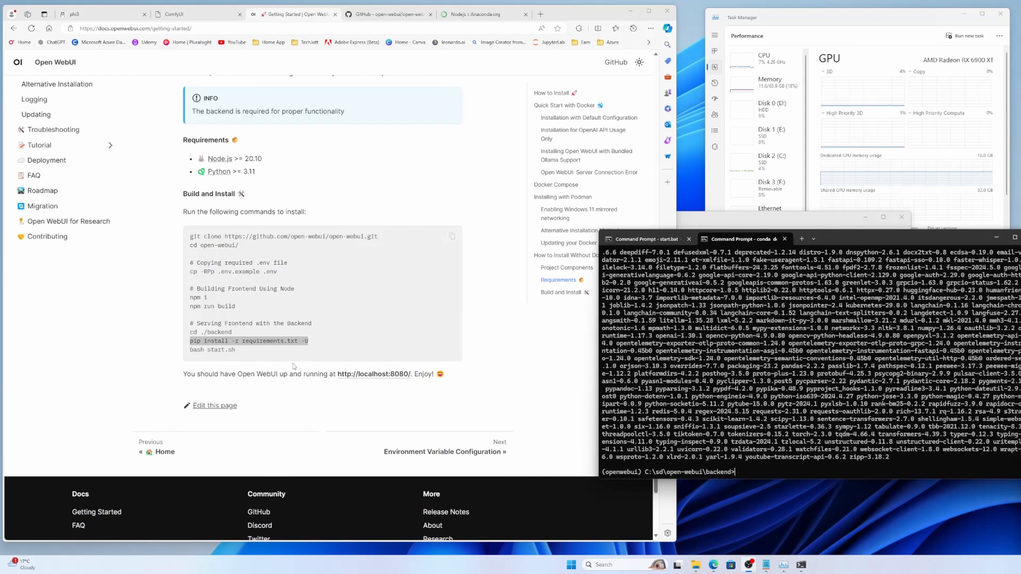
Step: List the files in the backend folder with dir
{"action": "left_click", "coordinate": [758, 474]}
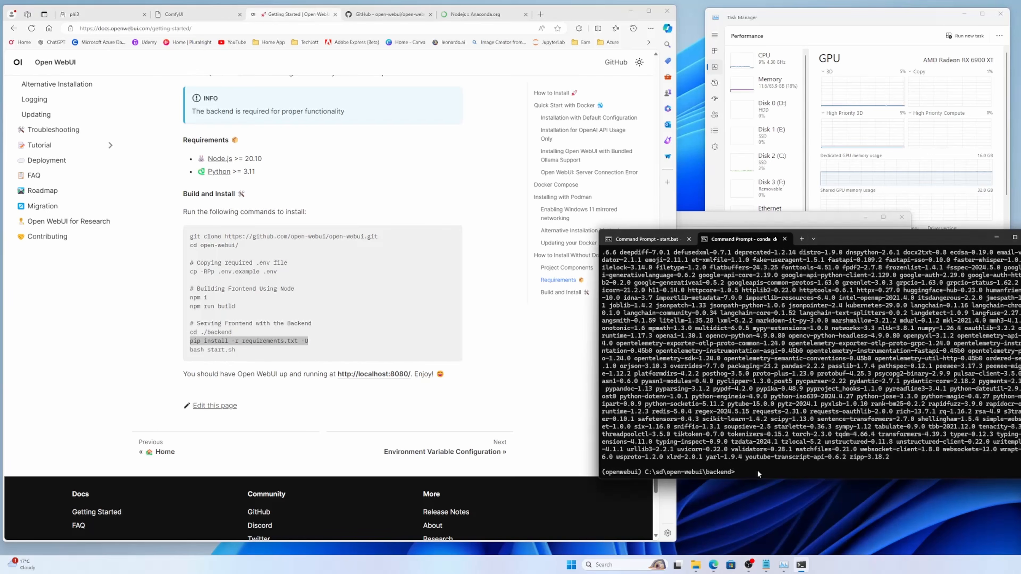
{"action": "type", "text": "dir"}
{"action": "key", "text": "Return"}
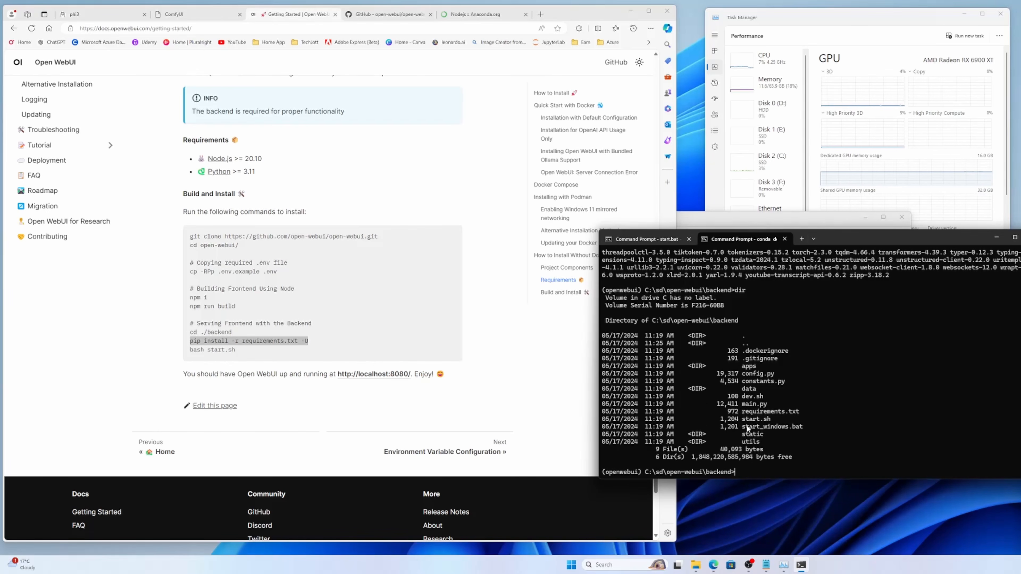
Step: Start the Open WebUI server from the backend folder with start_windows.bat --listen --use-zluda
{"action": "left_click_drag", "start_coordinate": [743, 427], "coordinate": [804, 427]}
{"action": "left_click", "coordinate": [824, 414]}
{"action": "right_click", "coordinate": [842, 410]}
{"action": "type", "text": "--listen --use-zluda"}
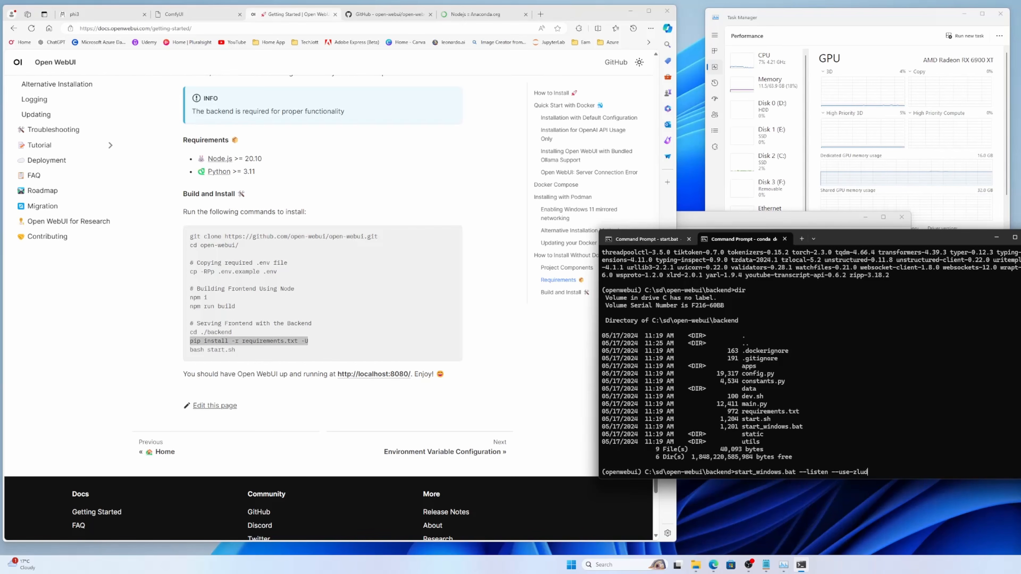
{"action": "key", "text": "Return"}
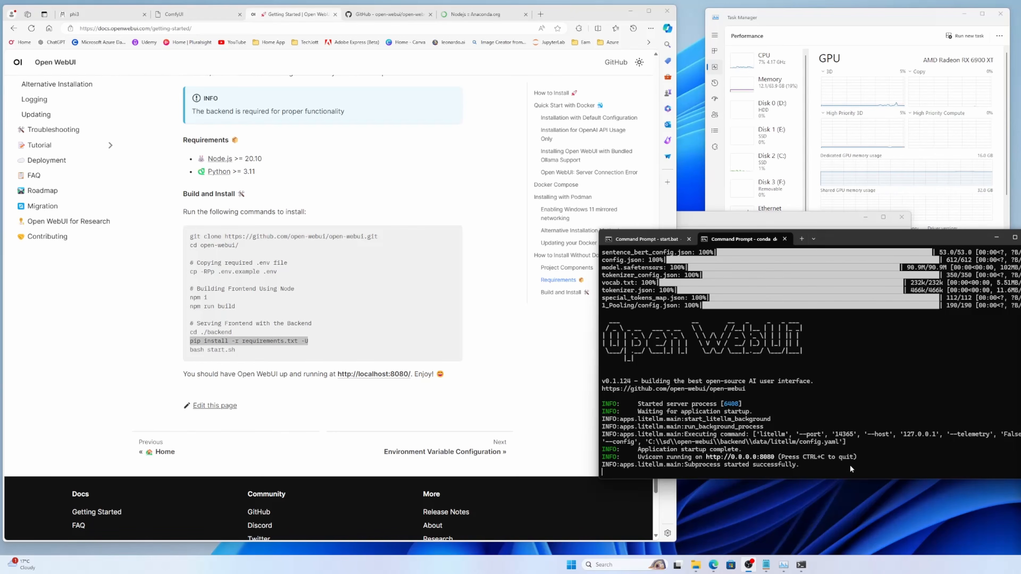
Step: Open the server's web page in the browser at localhost:8080 and continue to the chat screen
{"action": "left_click", "coordinate": [765, 459], "text": "ctrl"}
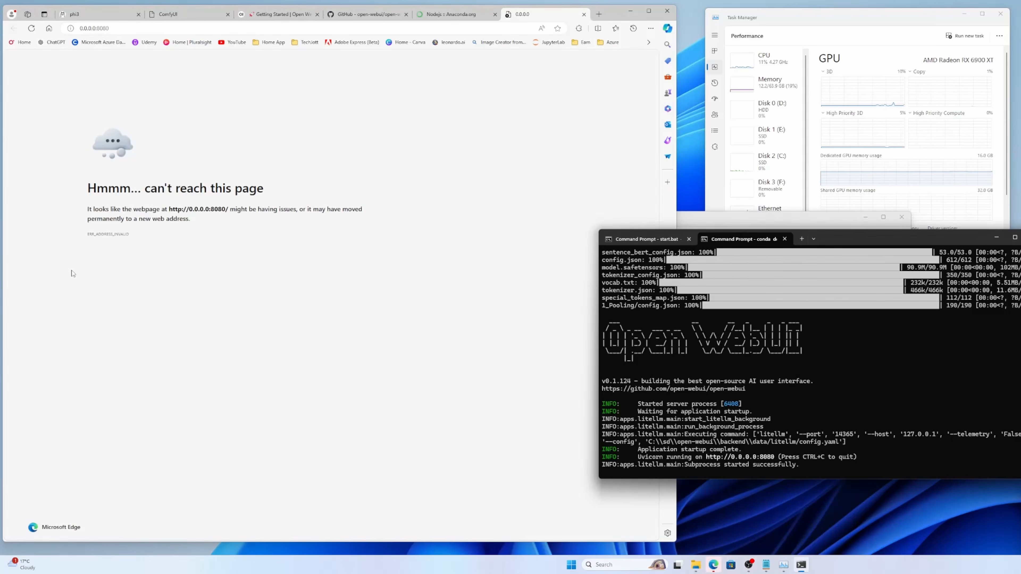
{"action": "left_click", "coordinate": [96, 32]}
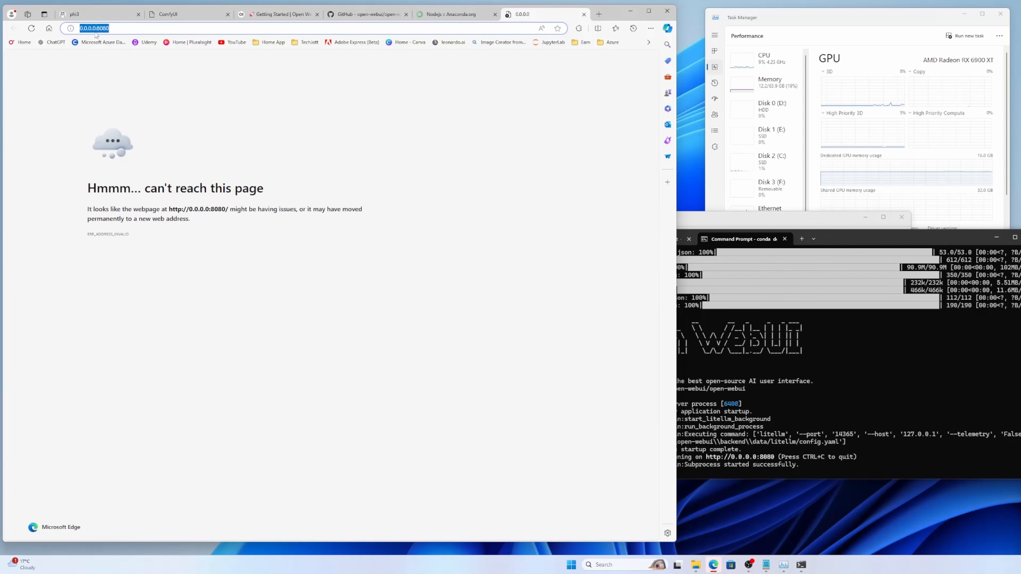
{"action": "left_click", "coordinate": [96, 31]}
{"action": "left_click_drag", "start_coordinate": [95, 30], "coordinate": [69, 30]}
{"action": "type", "text": "localho"}
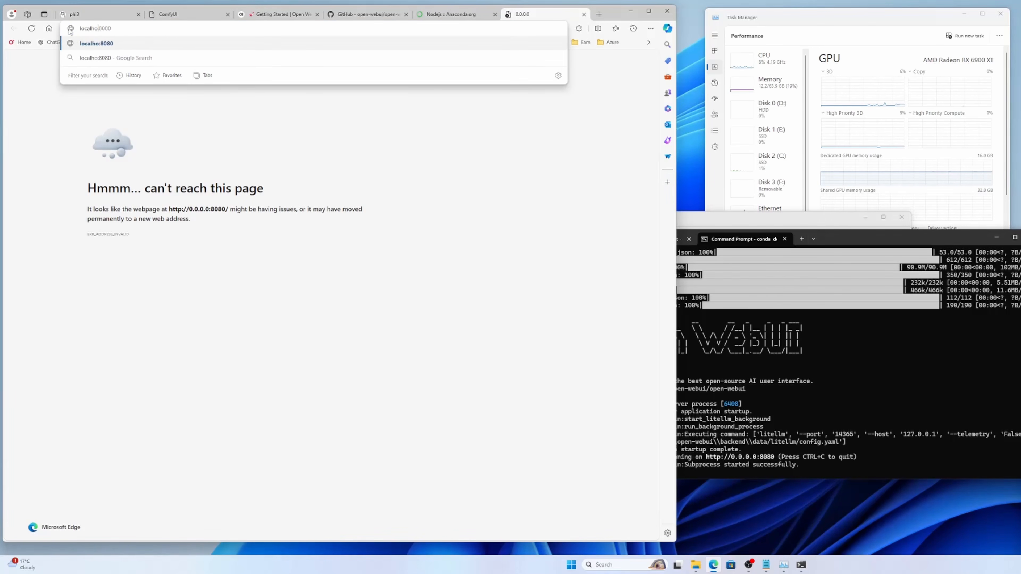
{"action": "type", "text": "st"}
{"action": "key", "text": "Return"}
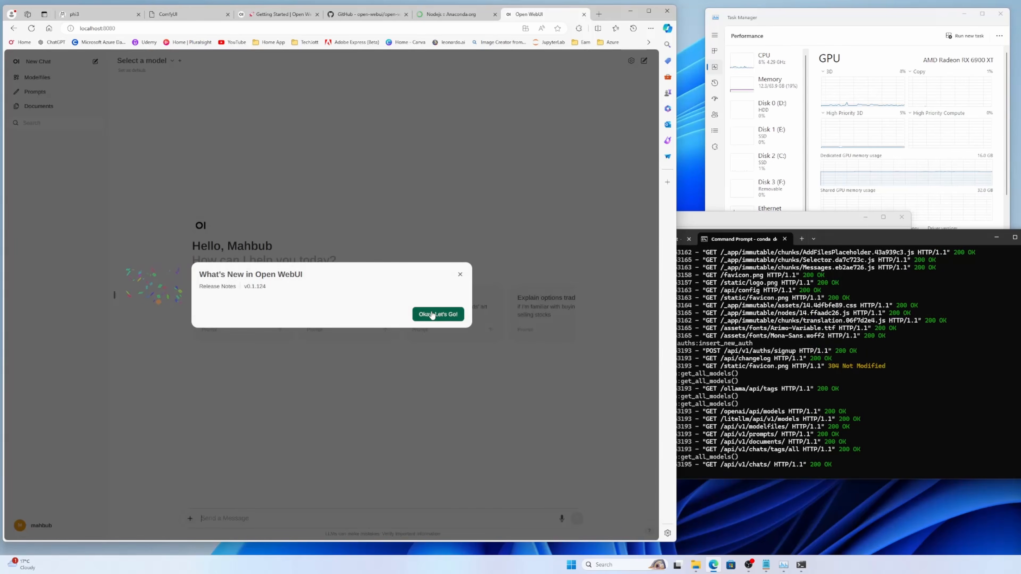
{"action": "left_click", "coordinate": [436, 315]}
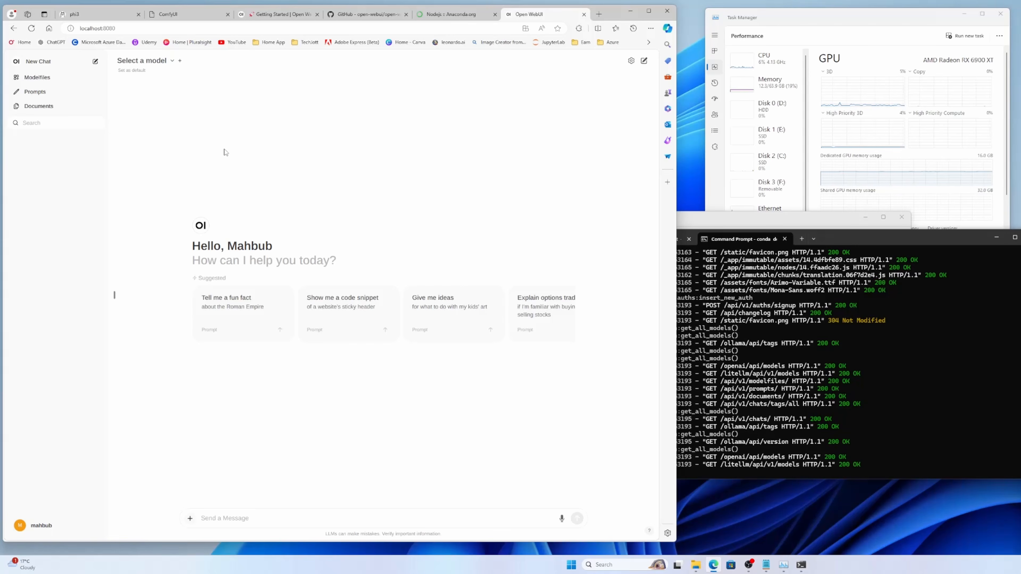
Step: Close the Open WebUI instructions, GitHub, Nodejs and phi3 browser tabs, keeping ComfyUI and Open WebUI open
{"action": "left_click", "coordinate": [317, 14]}
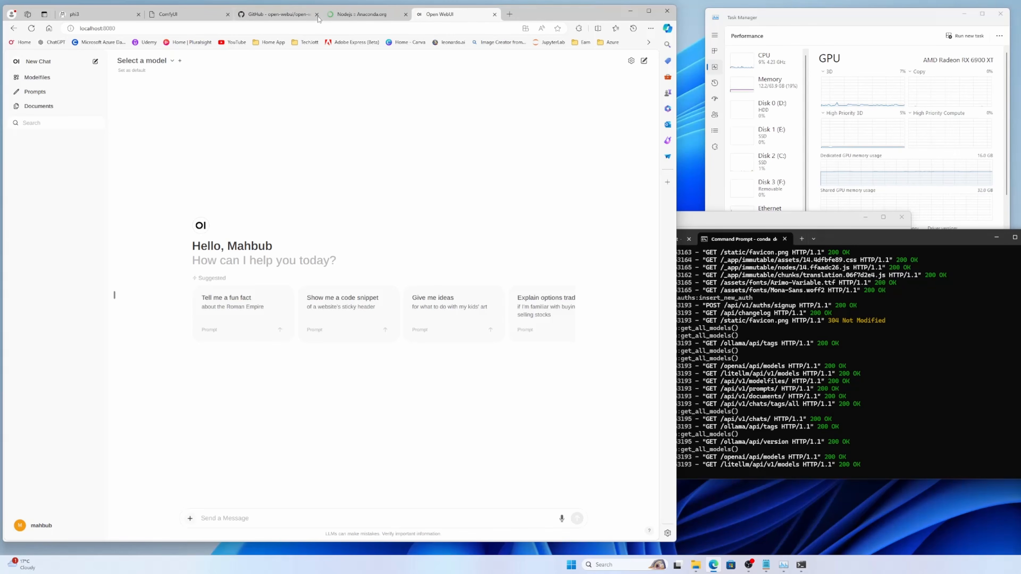
{"action": "left_click", "coordinate": [318, 15]}
{"action": "left_click", "coordinate": [320, 14]}
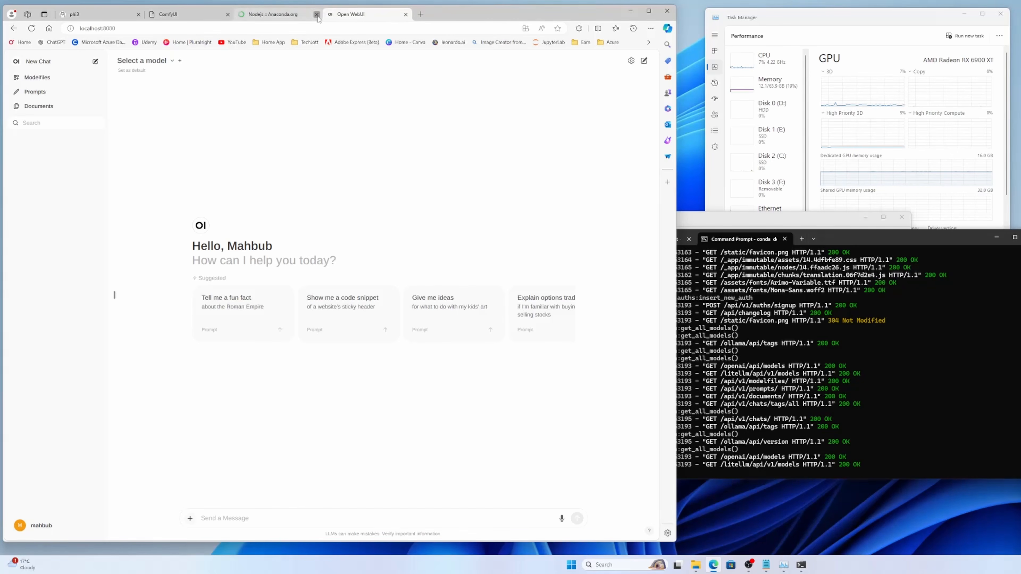
{"action": "left_click", "coordinate": [138, 14]}
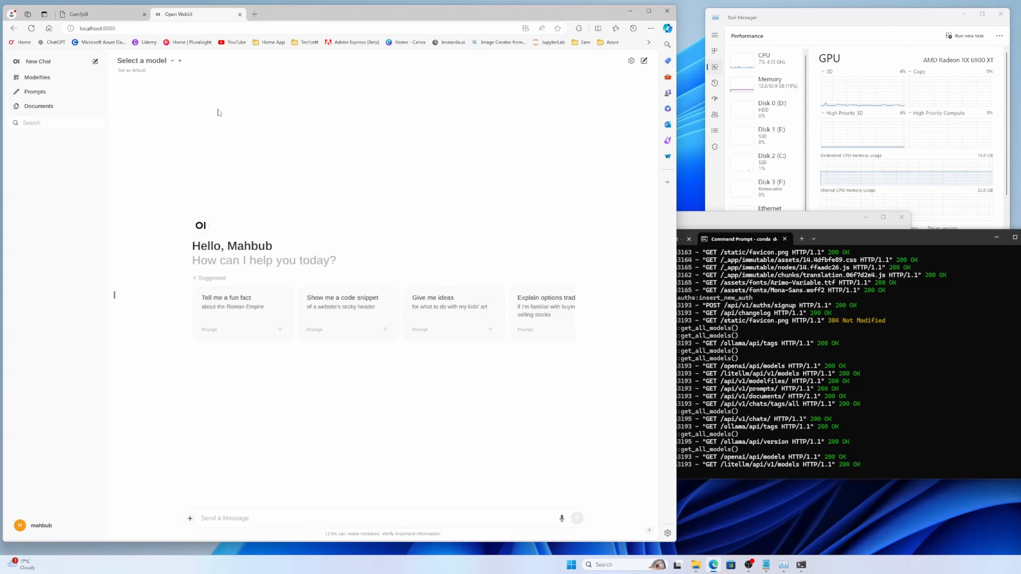
Step: Check the models offered in the chat's model selector, look at the running ComfyUI page, and return to Open WebUI
{"action": "left_click", "coordinate": [171, 64]}
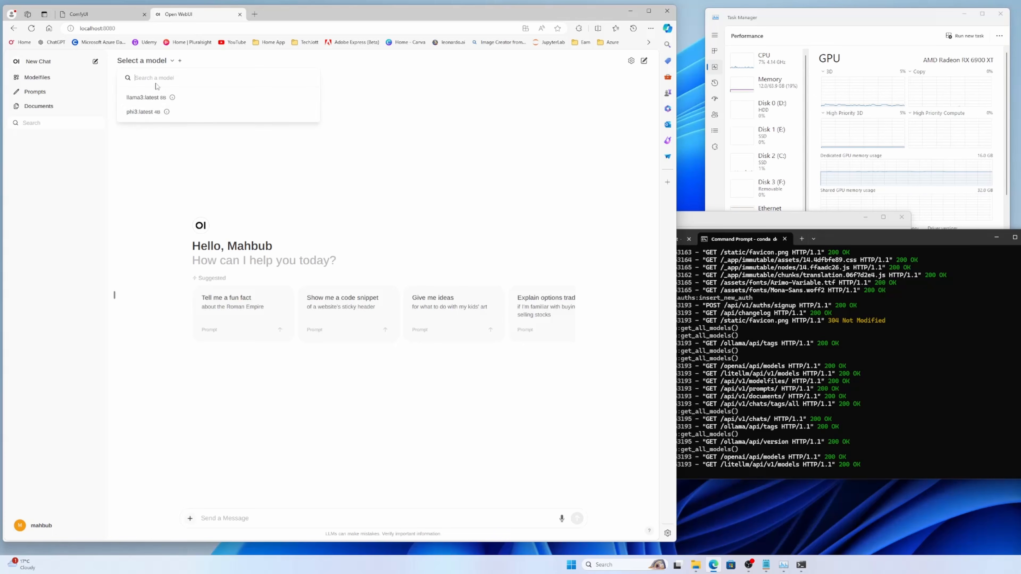
{"action": "left_click", "coordinate": [158, 140]}
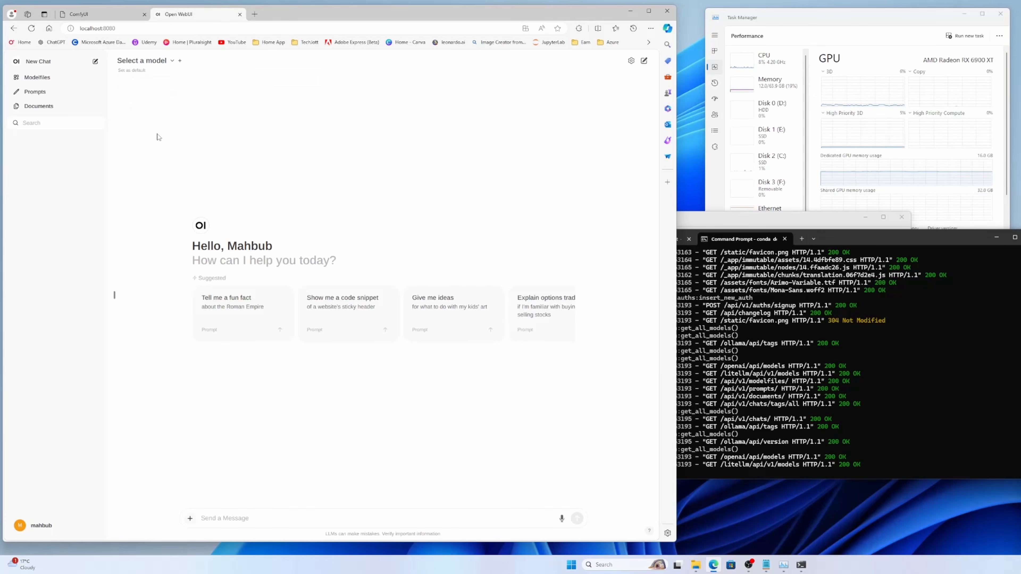
{"action": "left_click", "coordinate": [100, 16]}
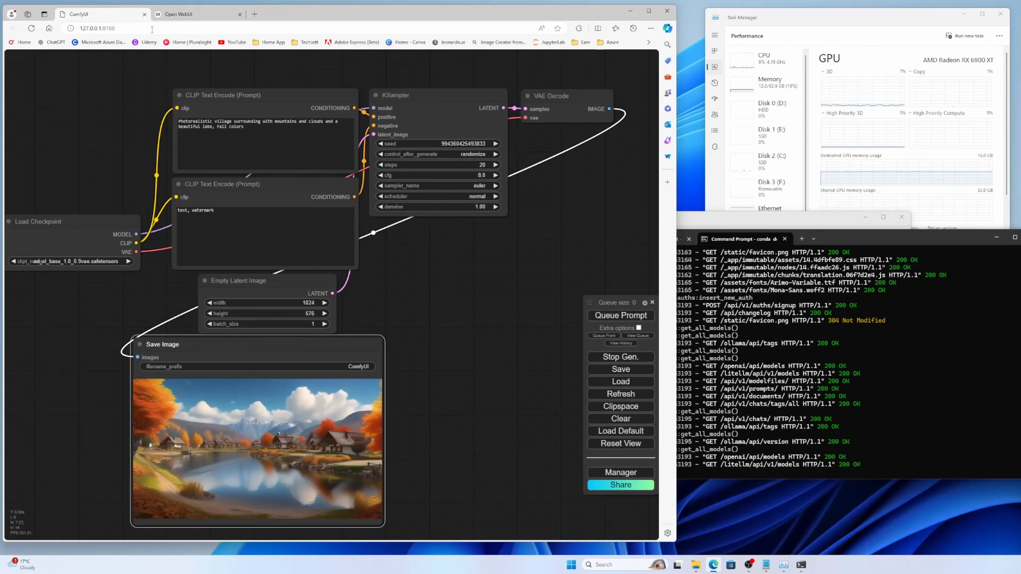
{"action": "left_click", "coordinate": [193, 14]}
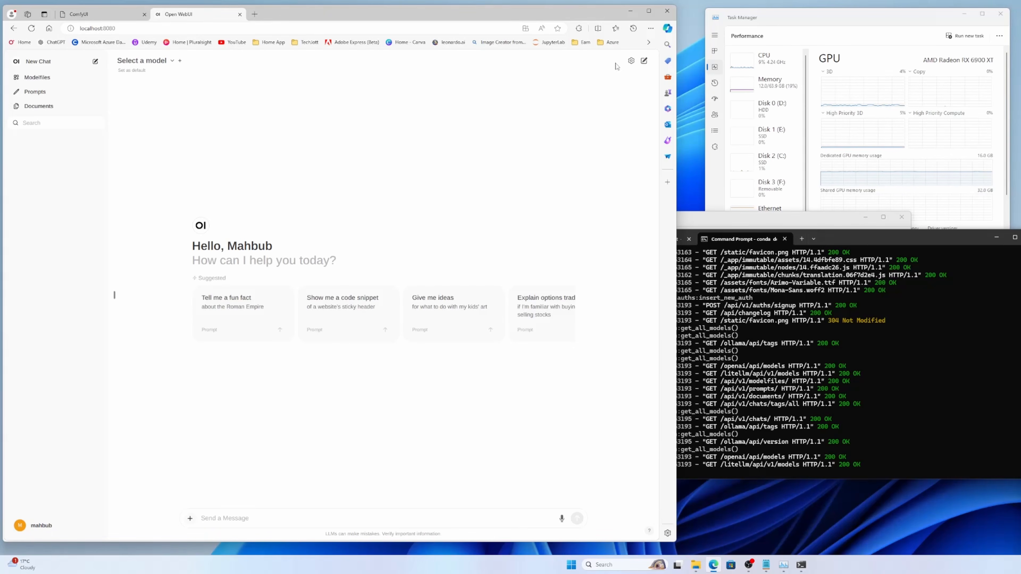
Step: Set the image generation engine to ComfyUI in the Open WebUI image settings
{"action": "left_click", "coordinate": [632, 61]}
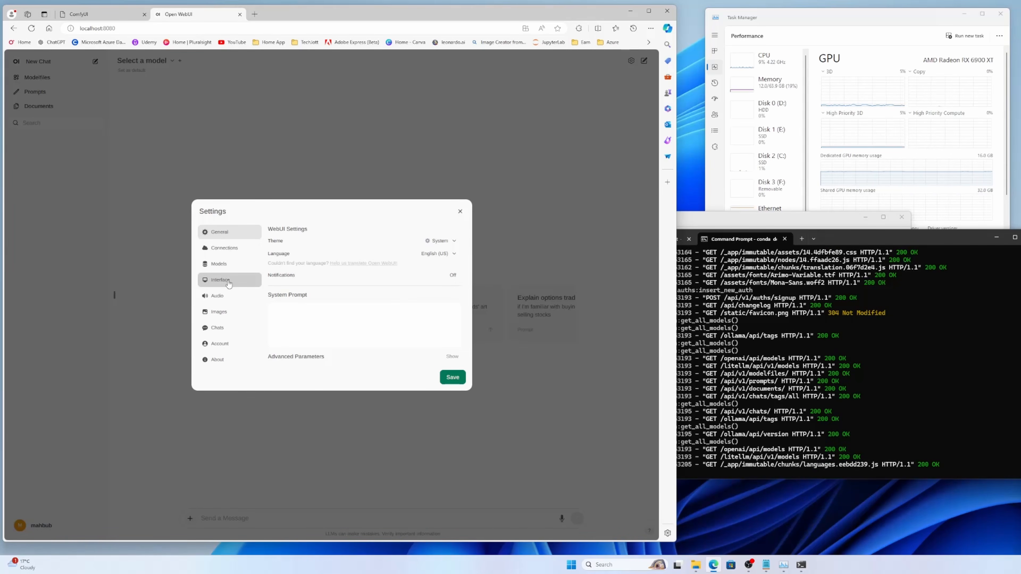
{"action": "left_click", "coordinate": [225, 312]}
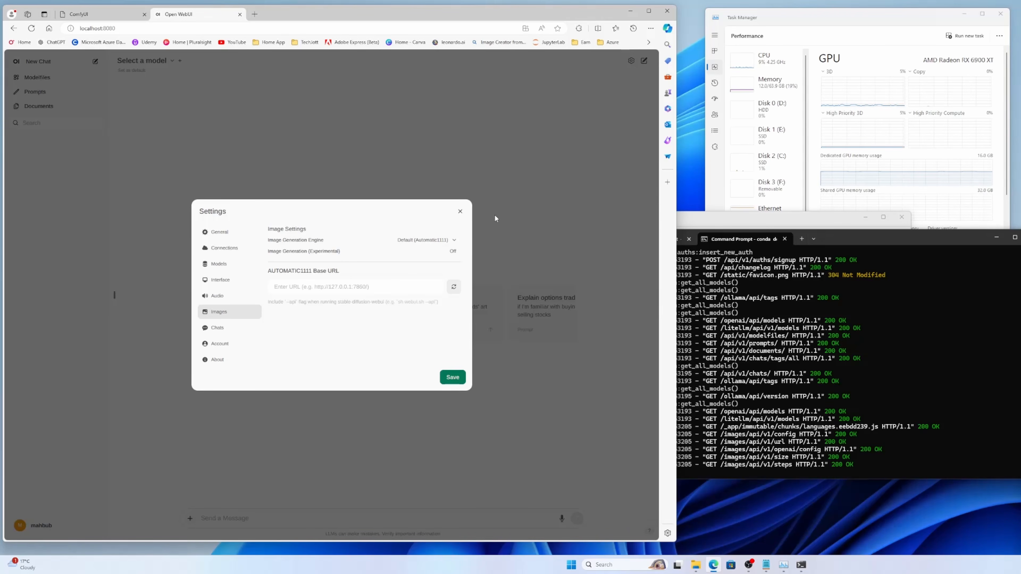
{"action": "left_click", "coordinate": [443, 242]}
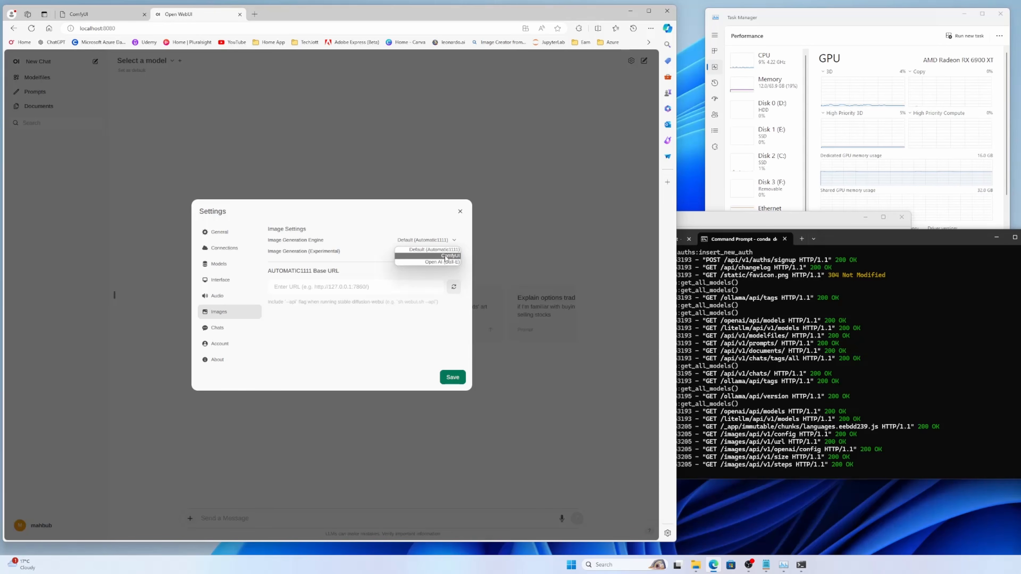
{"action": "left_click", "coordinate": [445, 257]}
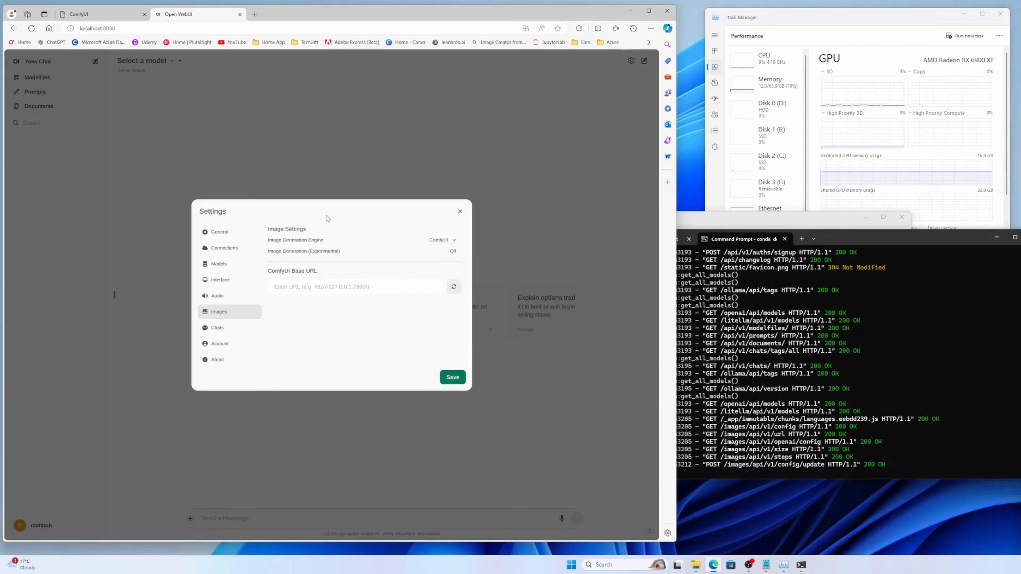
{"action": "left_click", "coordinate": [109, 15]}
{"action": "left_click", "coordinate": [110, 29]}
{"action": "key", "text": "ctrl+c"}
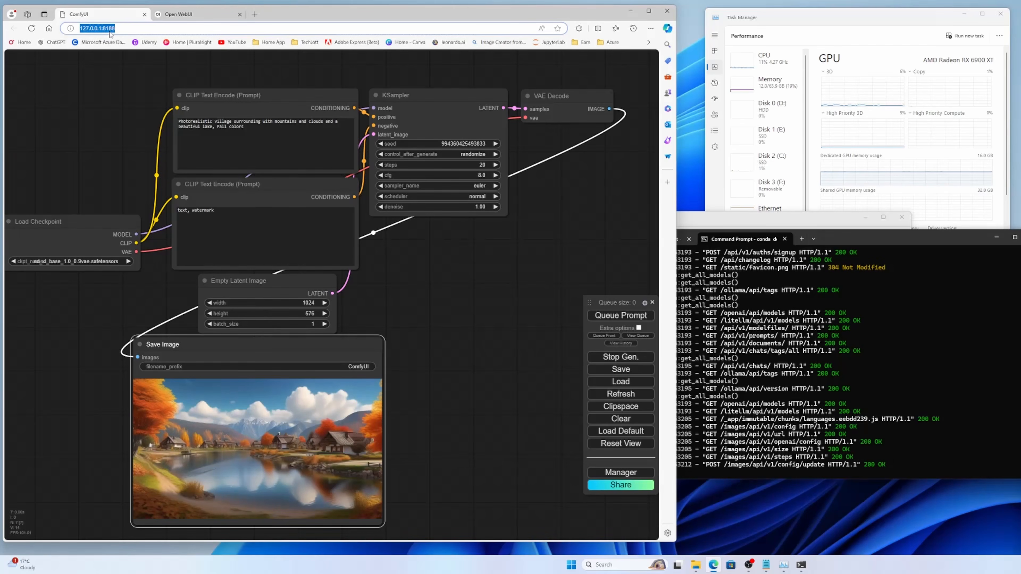
{"action": "right_click", "coordinate": [110, 35]}
{"action": "left_click", "coordinate": [128, 66]}
{"action": "left_click", "coordinate": [180, 18]}
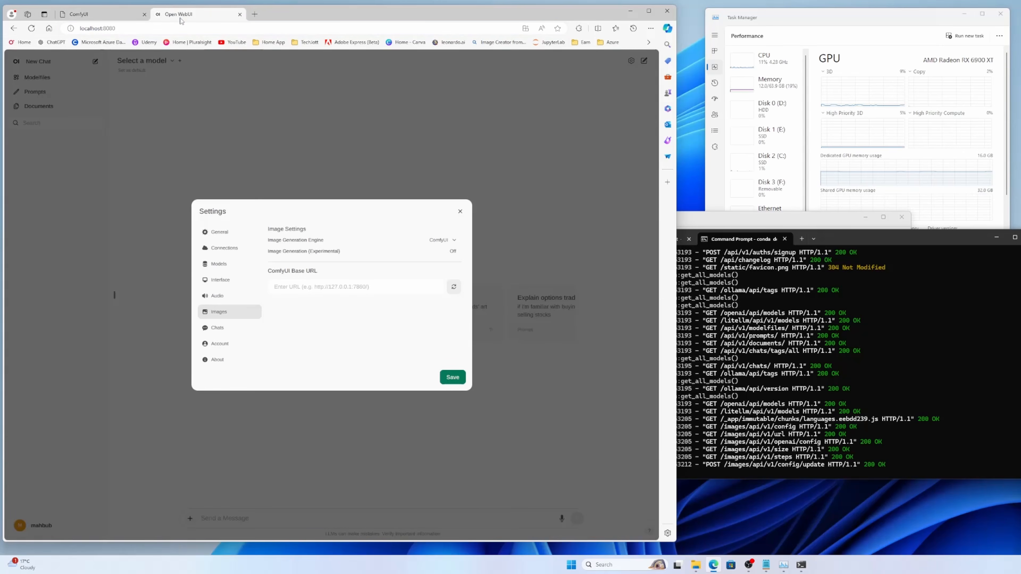
{"action": "left_click", "coordinate": [358, 286]}
{"action": "key", "text": "ctrl+v"}
{"action": "key", "text": "BackSpace"}
{"action": "left_click", "coordinate": [455, 287]}
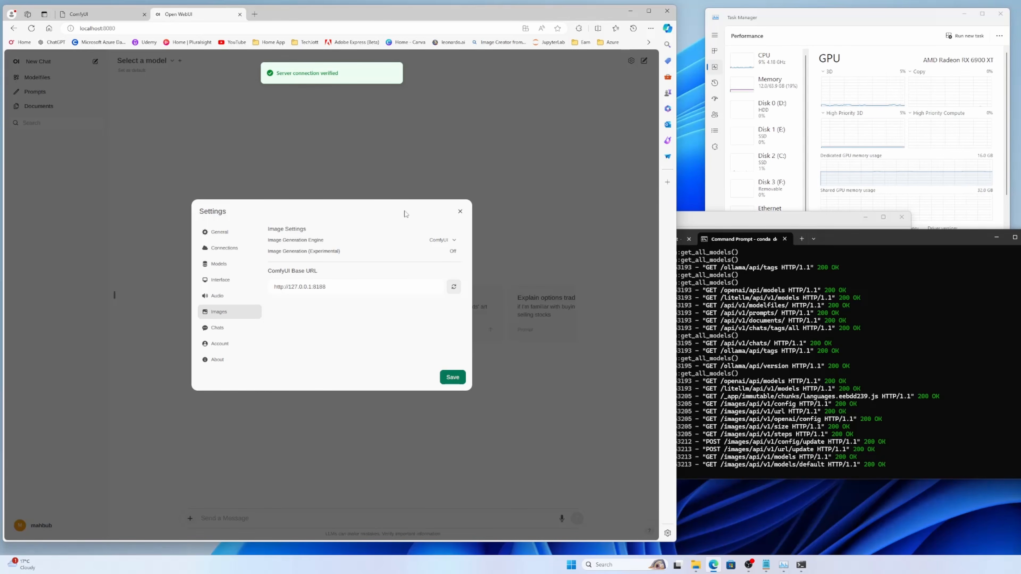
Step: Enable experimental image generation and set the default model to sd_xl_base_1.0_0.9vae.safetensors
{"action": "left_click", "coordinate": [454, 251]}
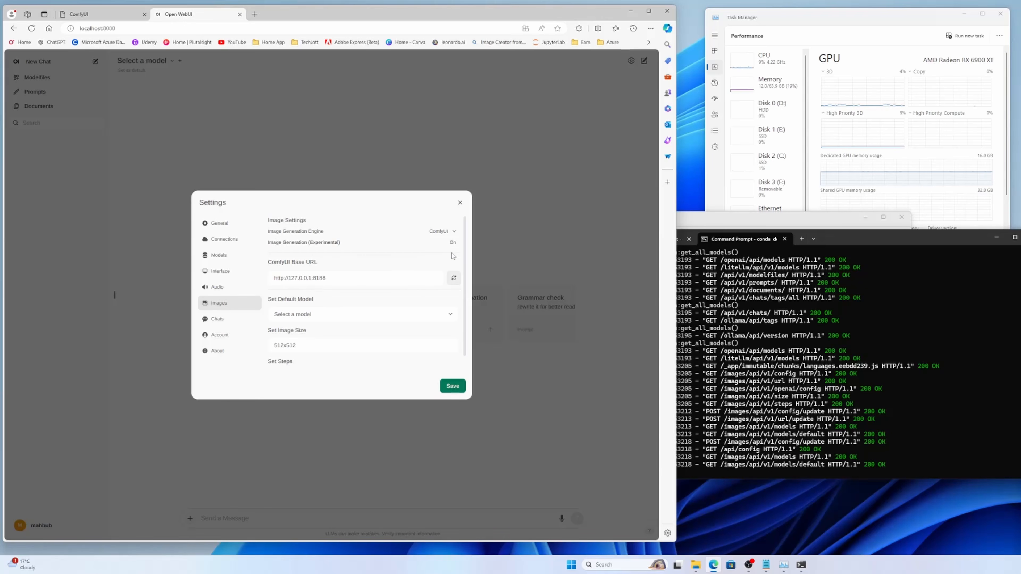
{"action": "left_click", "coordinate": [302, 317]}
{"action": "left_click", "coordinate": [335, 334]}
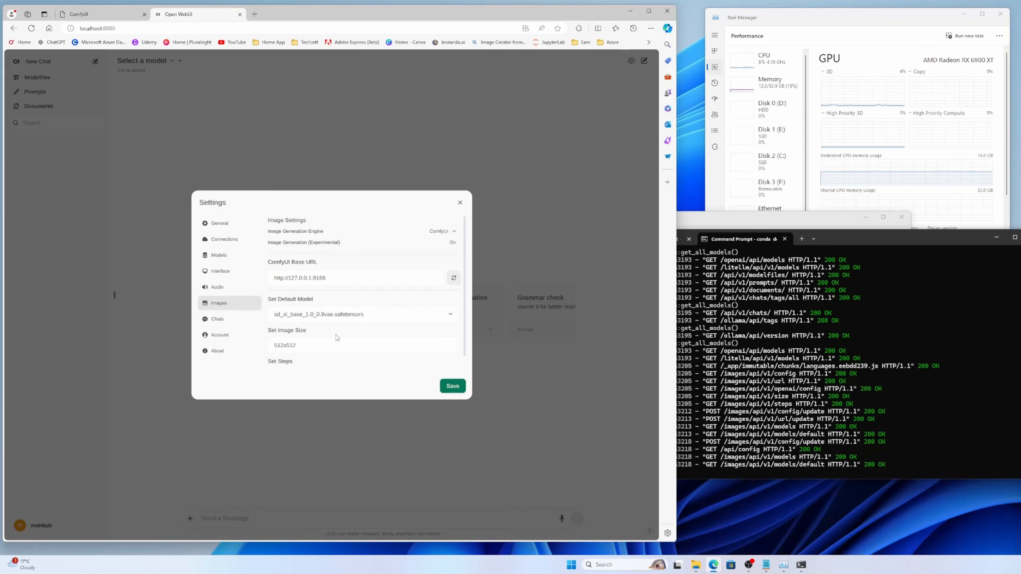
Step: Set the image size to 1024x576 and the steps to 20, save the image settings and close them
{"action": "left_click_drag", "start_coordinate": [316, 349], "coordinate": [271, 341]}
{"action": "key", "text": "Right"}
{"action": "key", "text": "BackSpace"}
{"action": "type", "text": "1024"}
{"action": "scroll", "coordinate": [362, 324], "scroll_direction": "down", "scroll_amount": 1}
{"action": "left_click_drag", "start_coordinate": [300, 362], "coordinate": [266, 361]}
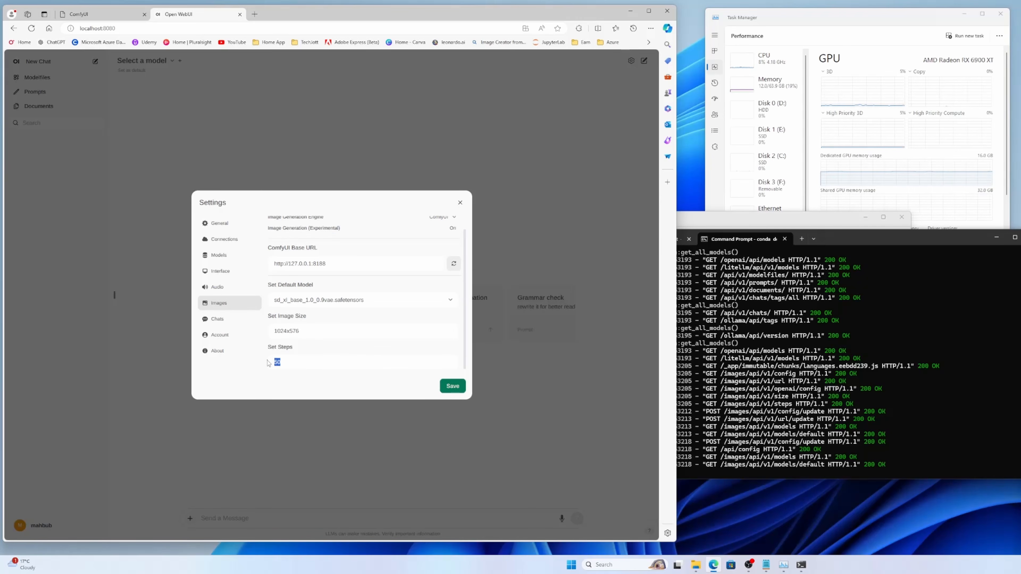
{"action": "type", "text": "20"}
{"action": "left_click", "coordinate": [454, 386]}
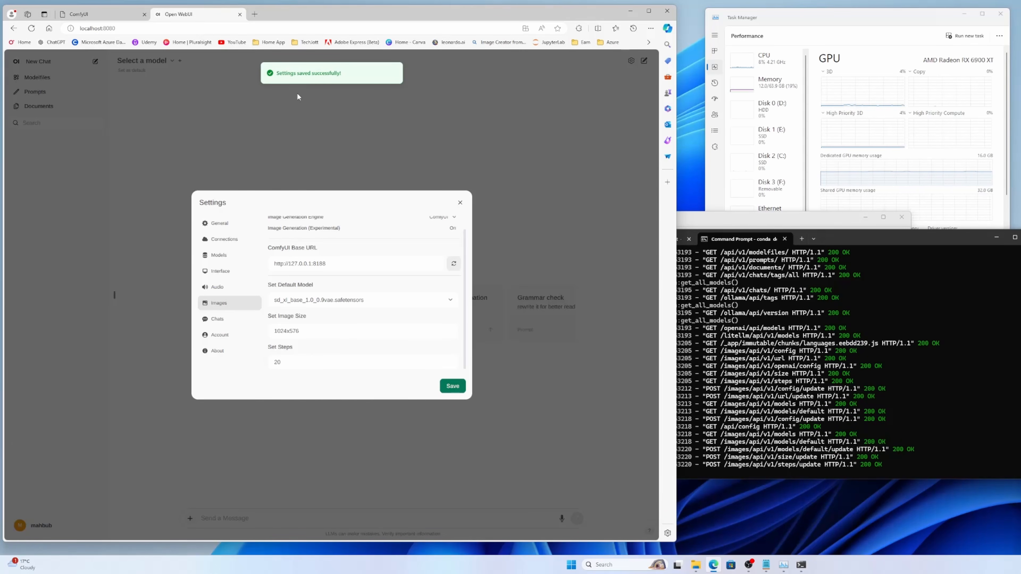
{"action": "left_click", "coordinate": [459, 204]}
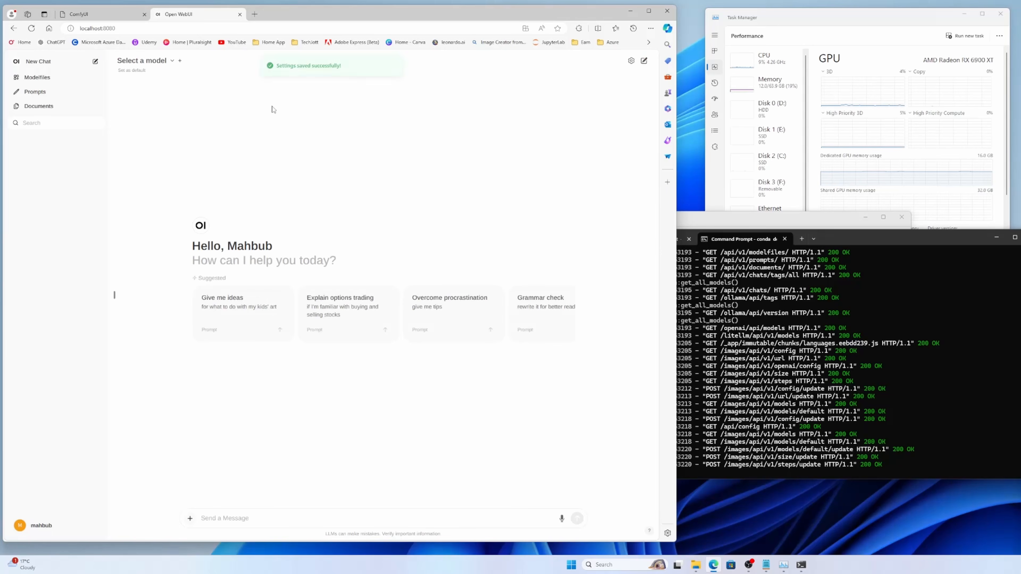
Step: Select llama3:latest as the chat model and look through the historical-event video script it writes
{"action": "left_click", "coordinate": [173, 61]}
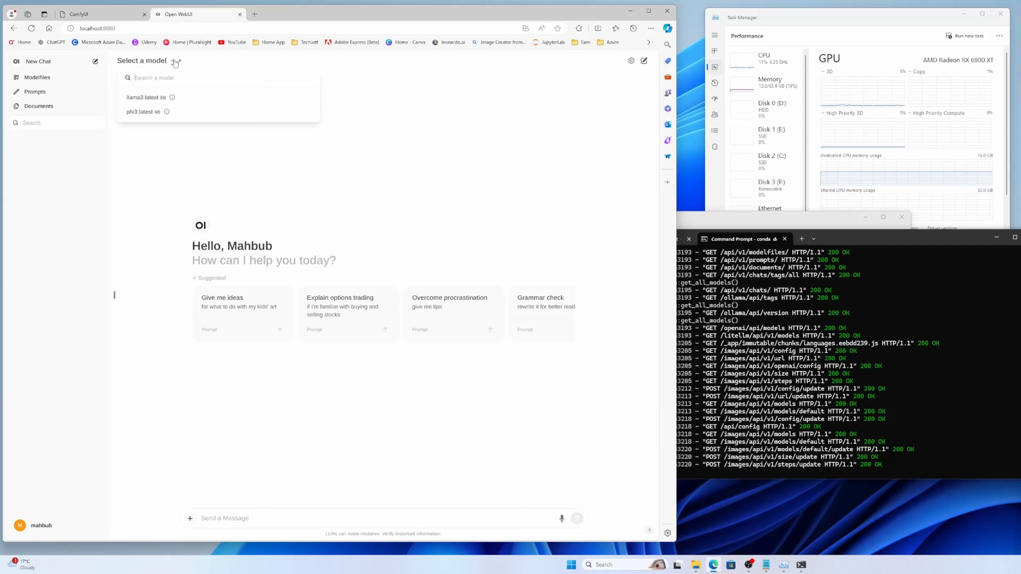
{"action": "left_click", "coordinate": [153, 100]}
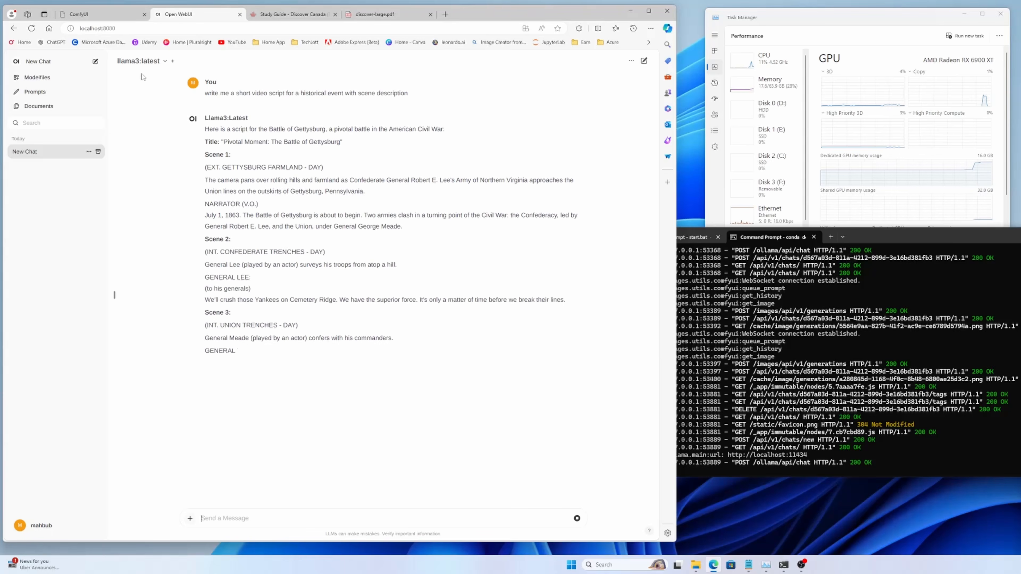
{"action": "scroll", "coordinate": [286, 127], "scroll_direction": "down", "scroll_amount": 2}
Step: Copy Scene 1's camera description from the script and begin a message reading "create a prompt for stable diffusion"
{"action": "left_click_drag", "start_coordinate": [204, 109], "coordinate": [366, 125]}
{"action": "key", "text": "ctrl+c"}
{"action": "scroll", "coordinate": [350, 334], "scroll_direction": "down", "scroll_amount": 6}
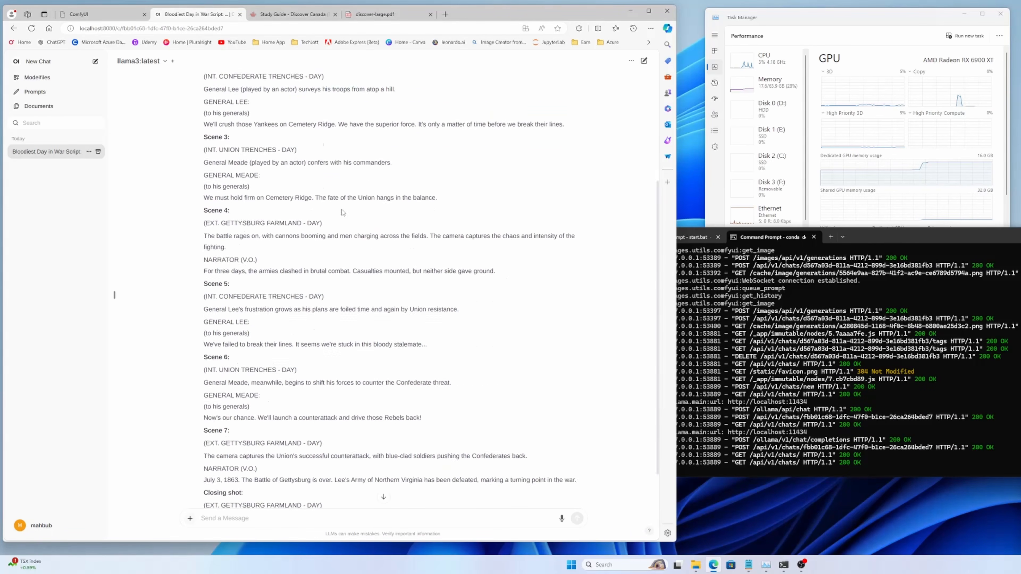
{"action": "left_click", "coordinate": [271, 521]}
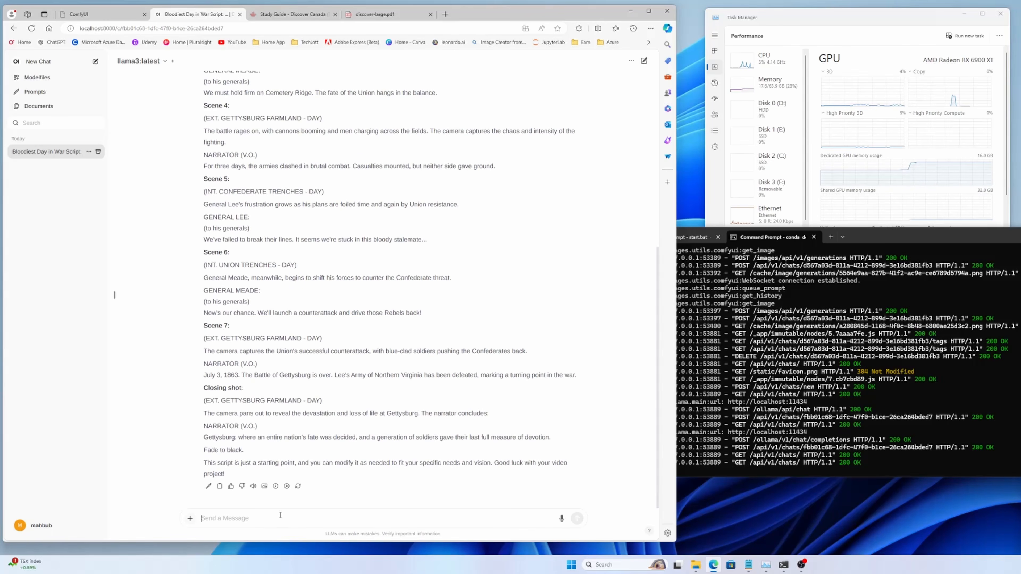
{"action": "type", "text": "create a "}
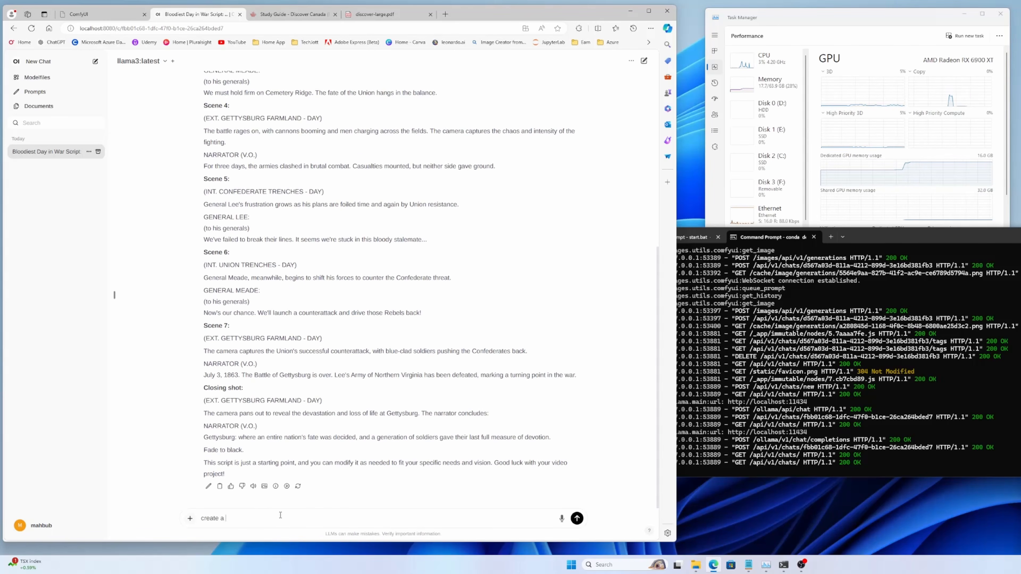
{"action": "type", "text": "promt for stable diffusion"}
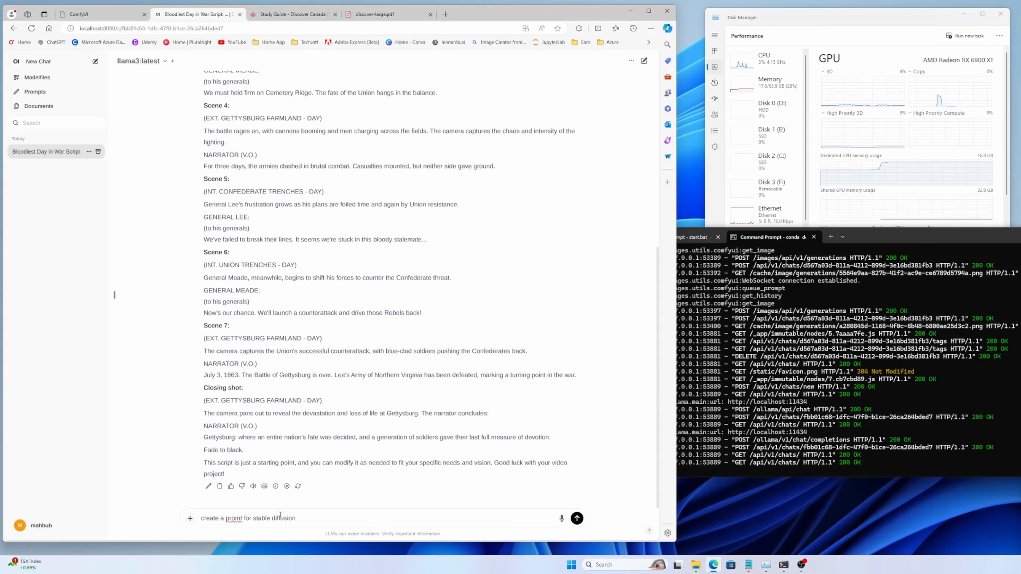
{"action": "key", "text": "Left"}
{"action": "key", "text": "Left"}
{"action": "key", "text": "Left"}
{"action": "key", "text": "Left"}
{"action": "key", "text": "Left"}
{"action": "key", "text": "Left"}
{"action": "key", "text": "Left"}
{"action": "key", "text": "Left"}
{"action": "key", "text": "Left"}
{"action": "key", "text": "Left"}
{"action": "key", "text": "Left"}
{"action": "key", "text": "Left"}
{"action": "key", "text": "Left"}
{"action": "key", "text": "Left"}
{"action": "type", "text": "p"}
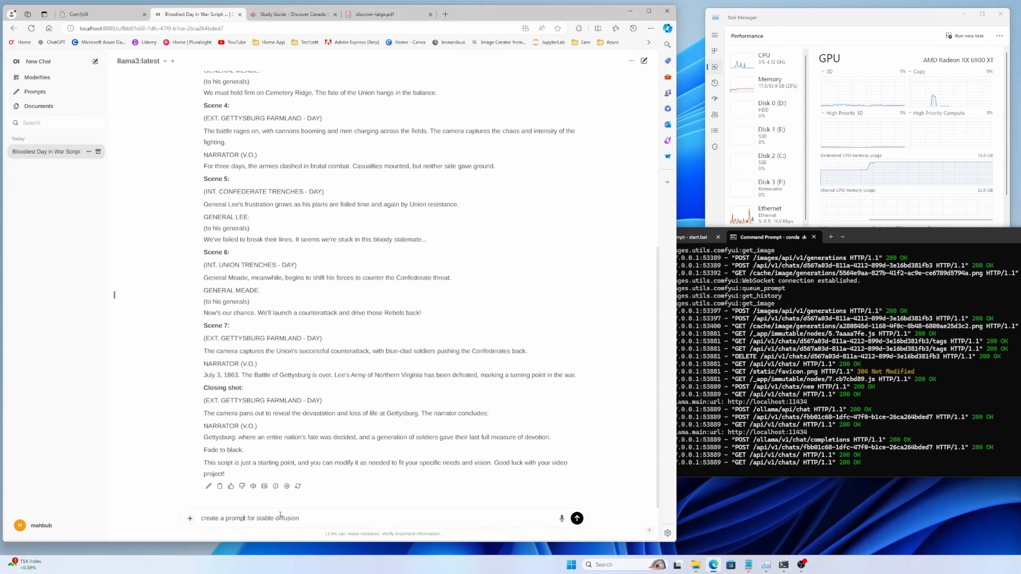
Step: Complete the message with "to create an image for thise scene" and the copied Scene 1 description in quotes, and send it
{"action": "key", "text": "Right"}
{"action": "key", "text": "Right"}
{"action": "key", "text": "Right"}
{"action": "key", "text": "Right"}
{"action": "key", "text": "Right"}
{"action": "key", "text": "Right"}
{"action": "key", "text": "Right"}
{"action": "key", "text": "Right"}
{"action": "key", "text": "Right"}
{"action": "type", "text": "to create a"}
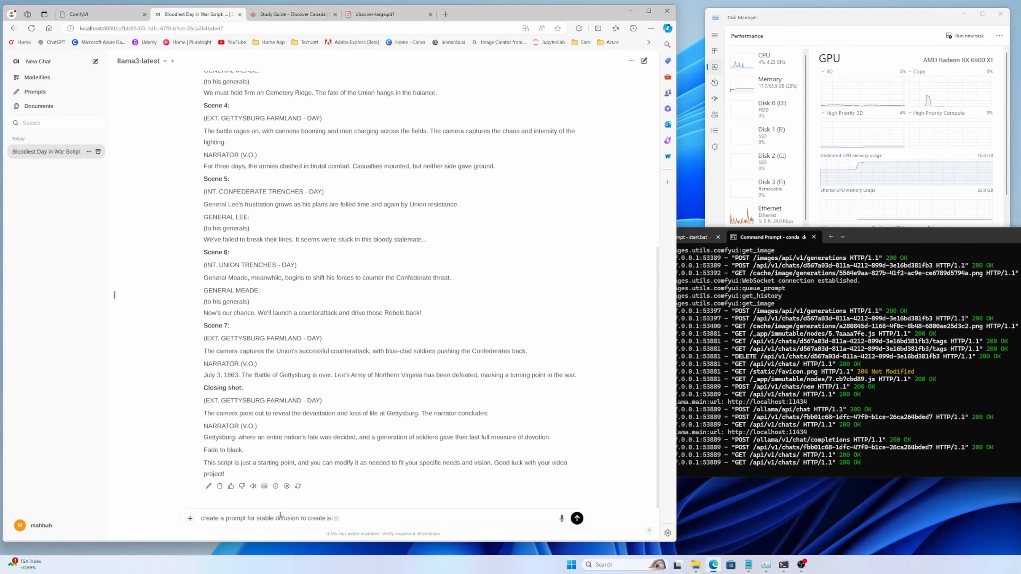
{"action": "type", "text": "n image for this"}
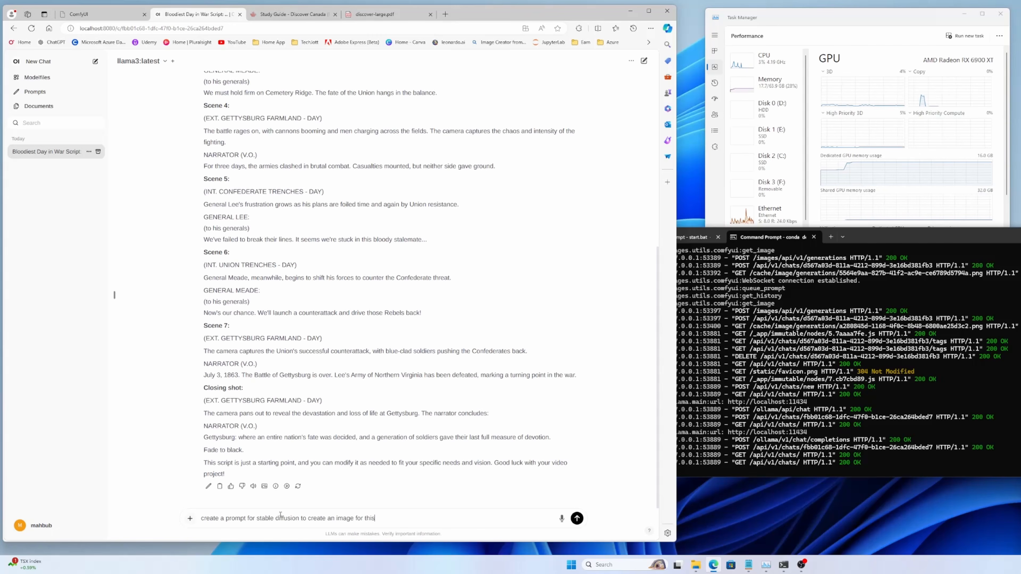
{"action": "type", "text": "e scene \""}
{"action": "key", "text": "ctrl+v"}
{"action": "type", "text": "\""}
{"action": "key", "text": "Return"}
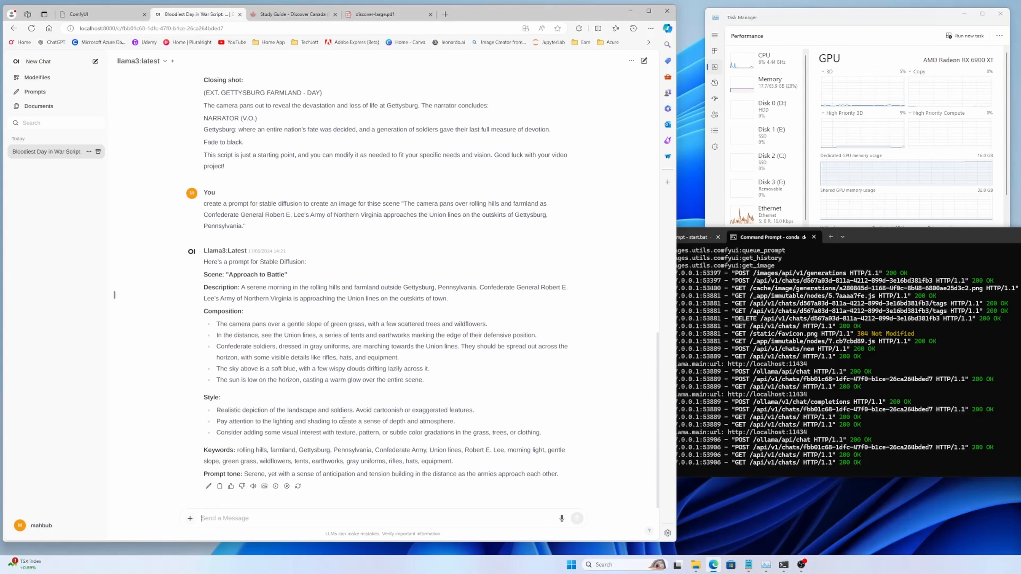
Step: Generate an image from the "Approach to Battle" response, check the ComfyUI start.bat terminal's progress and review the picture in the chat
{"action": "left_click", "coordinate": [264, 487]}
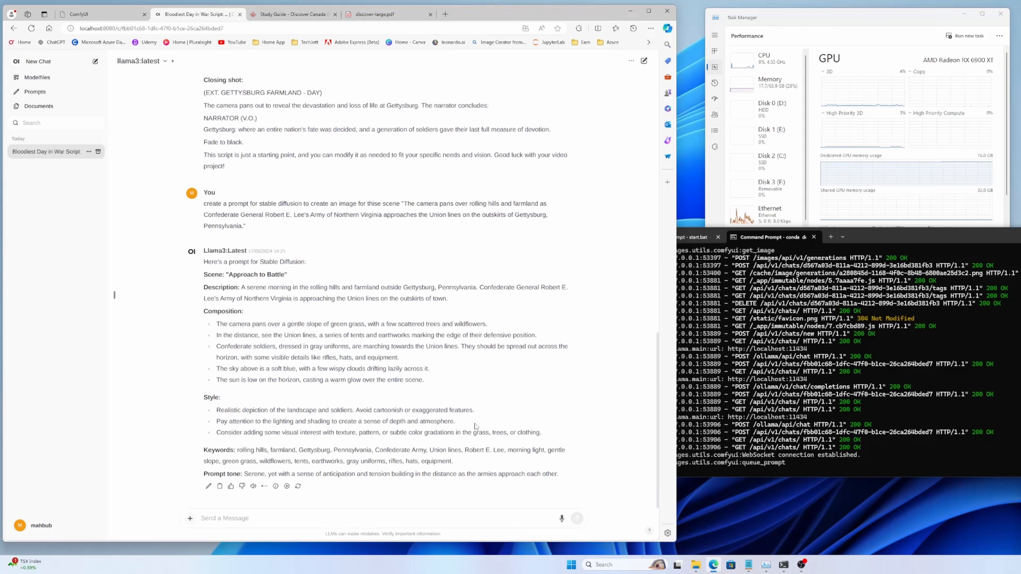
{"action": "left_click", "coordinate": [704, 238]}
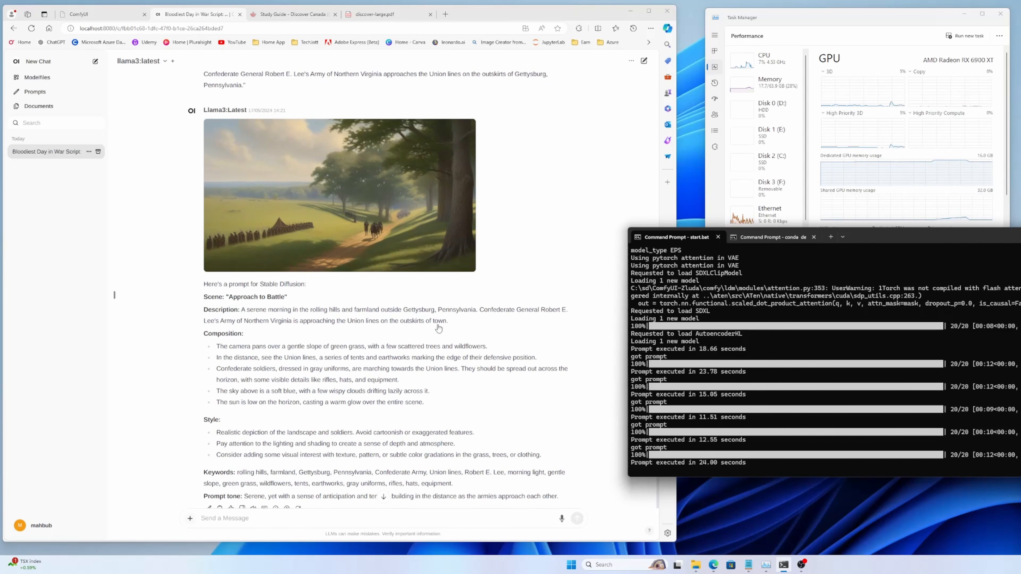
{"action": "scroll", "coordinate": [439, 328], "scroll_direction": "up", "scroll_amount": 10}
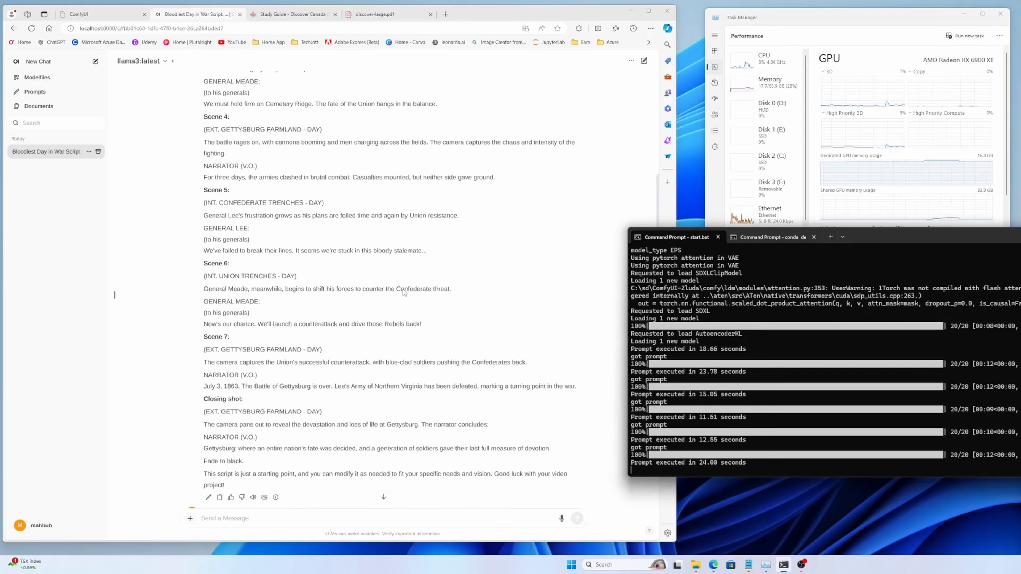
{"action": "scroll", "coordinate": [404, 293], "scroll_direction": "down", "scroll_amount": 10}
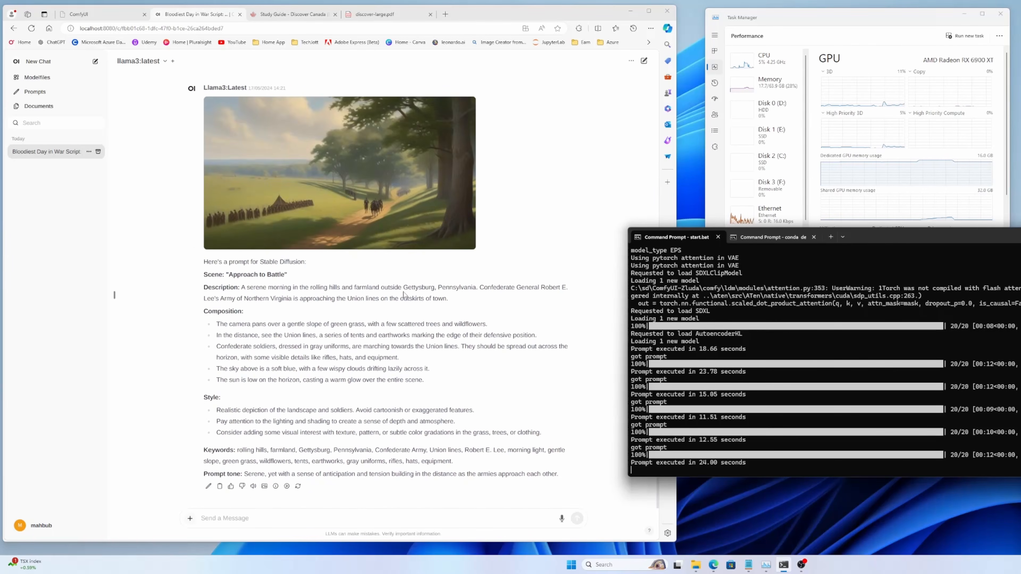
{"action": "scroll", "coordinate": [404, 293], "scroll_direction": "up", "scroll_amount": 10}
{"action": "scroll", "coordinate": [326, 232], "scroll_direction": "down", "scroll_amount": 10}
Step: Add phi3:latest as a second model for the chat alongside llama3:latest
{"action": "left_click", "coordinate": [171, 62]}
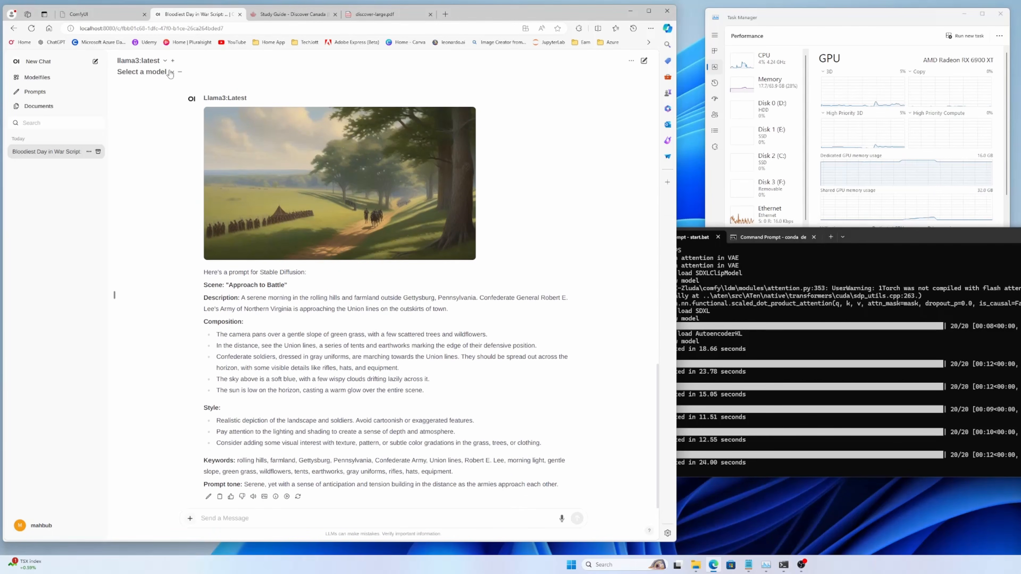
{"action": "left_click", "coordinate": [170, 72]}
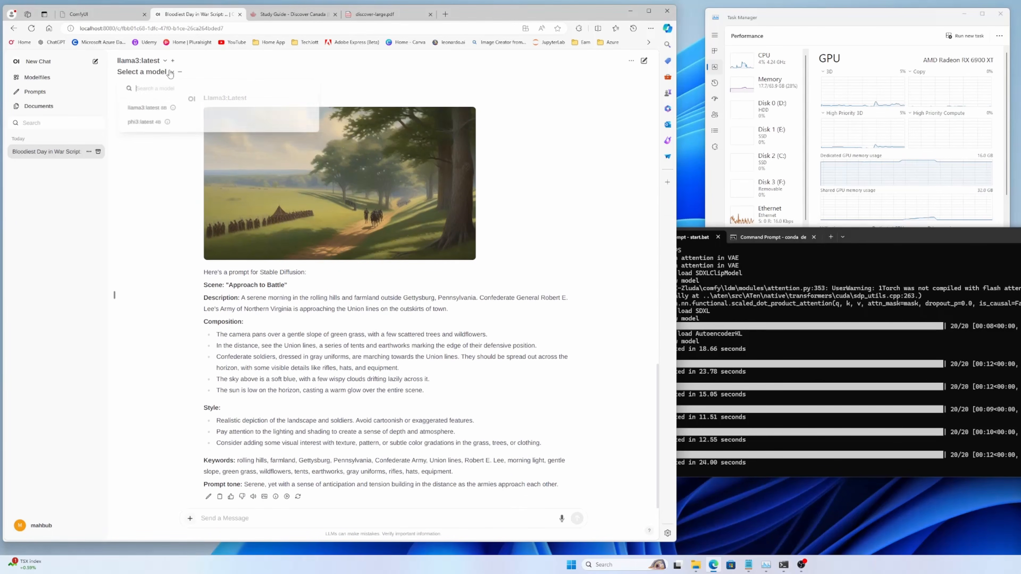
{"action": "left_click", "coordinate": [149, 125]}
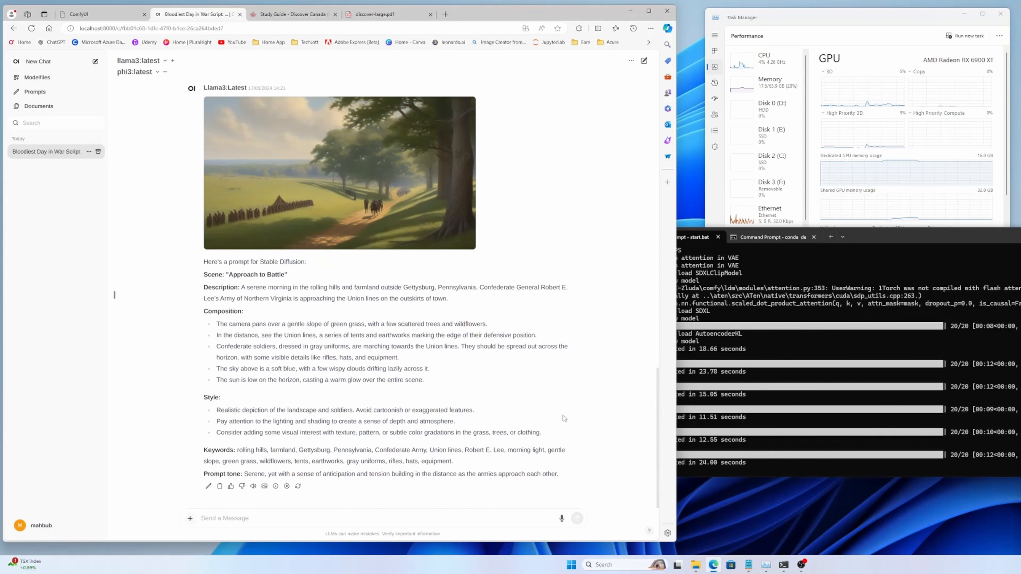
Step: Send "create another prompt for this" followed by Scene 2's quoted line "General Lee (played by an actor) surveys his troops from atop a hill."
{"action": "scroll", "coordinate": [404, 311], "scroll_direction": "up", "scroll_amount": 4}
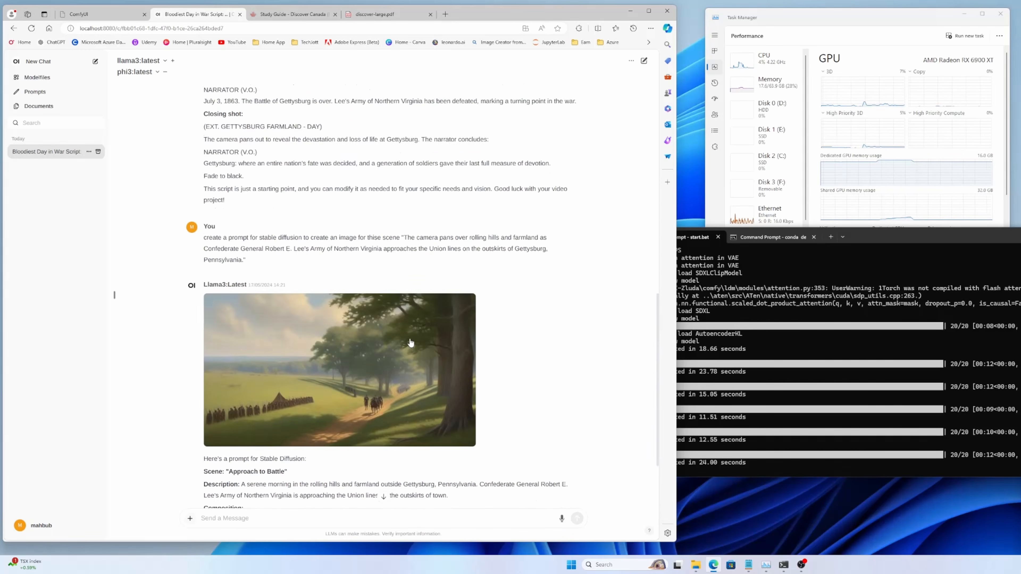
{"action": "scroll", "coordinate": [406, 340], "scroll_direction": "down", "scroll_amount": 1}
{"action": "scroll", "coordinate": [406, 340], "scroll_direction": "up", "scroll_amount": 10}
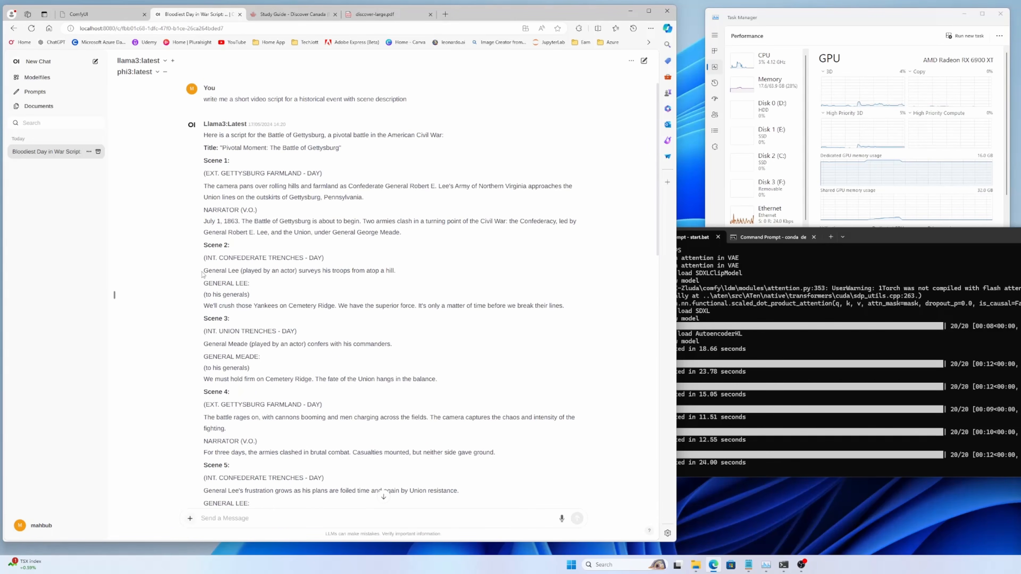
{"action": "left_click_drag", "start_coordinate": [202, 274], "coordinate": [403, 274]}
{"action": "key", "text": "ctrl+c"}
{"action": "scroll", "coordinate": [385, 315], "scroll_direction": "down", "scroll_amount": 20}
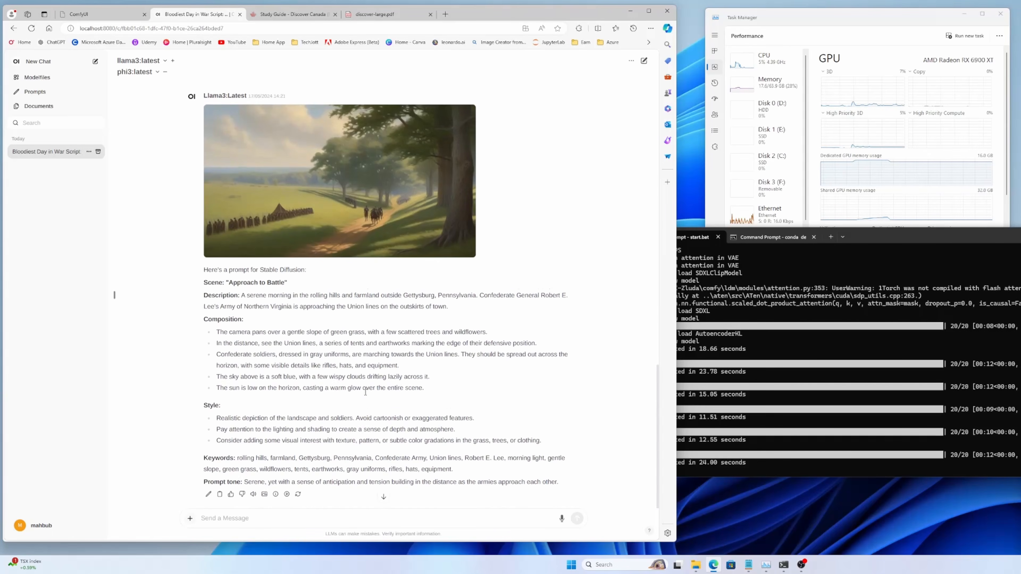
{"action": "left_click", "coordinate": [254, 518]}
{"action": "type", "text": "create another prompt for this \""}
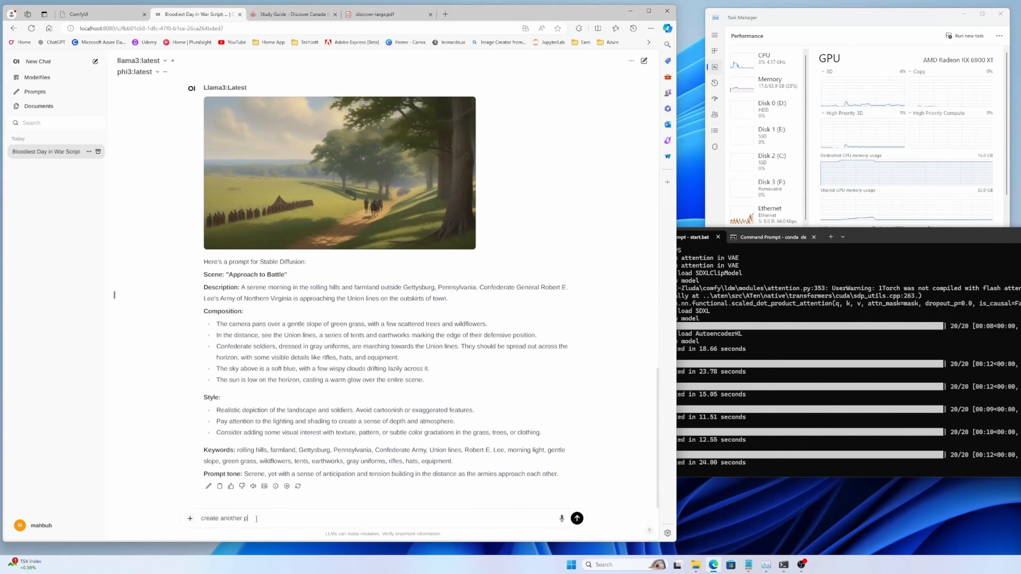
{"action": "key", "text": "ctrl+v"}
{"action": "type", "text": "\""}
{"action": "key", "text": "Return"}
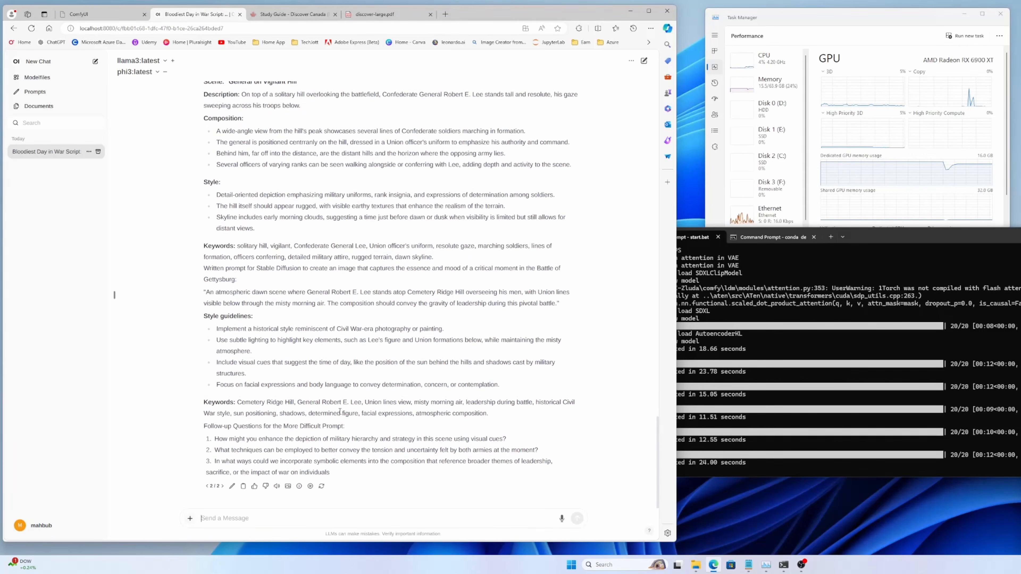
Step: Compare the Llama3 and Phi3 responses to the second image prompt request
{"action": "left_click", "coordinate": [207, 486]}
{"action": "scroll", "coordinate": [234, 408], "scroll_direction": "up", "scroll_amount": 2}
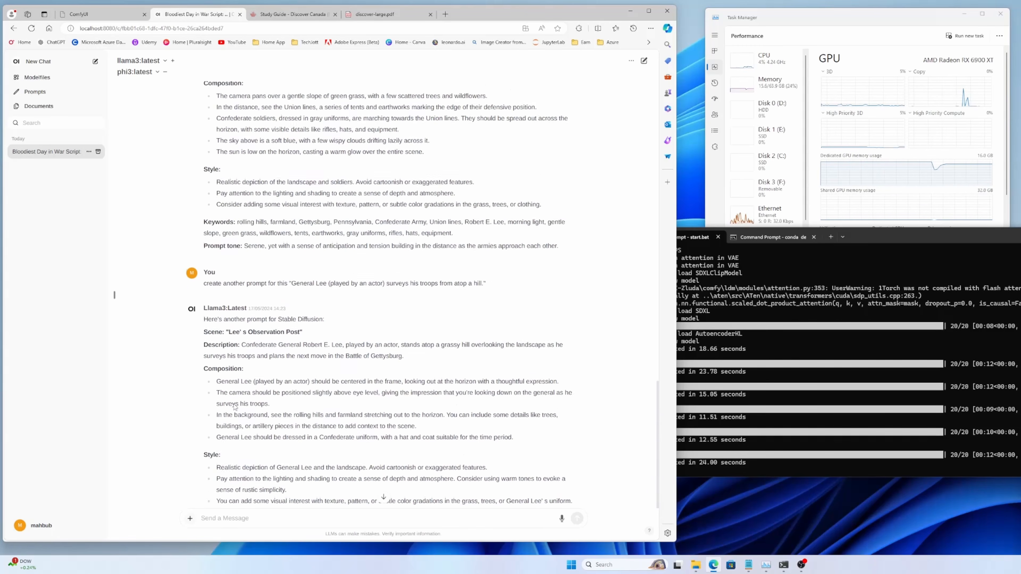
{"action": "scroll", "coordinate": [227, 340], "scroll_direction": "down", "scroll_amount": 2}
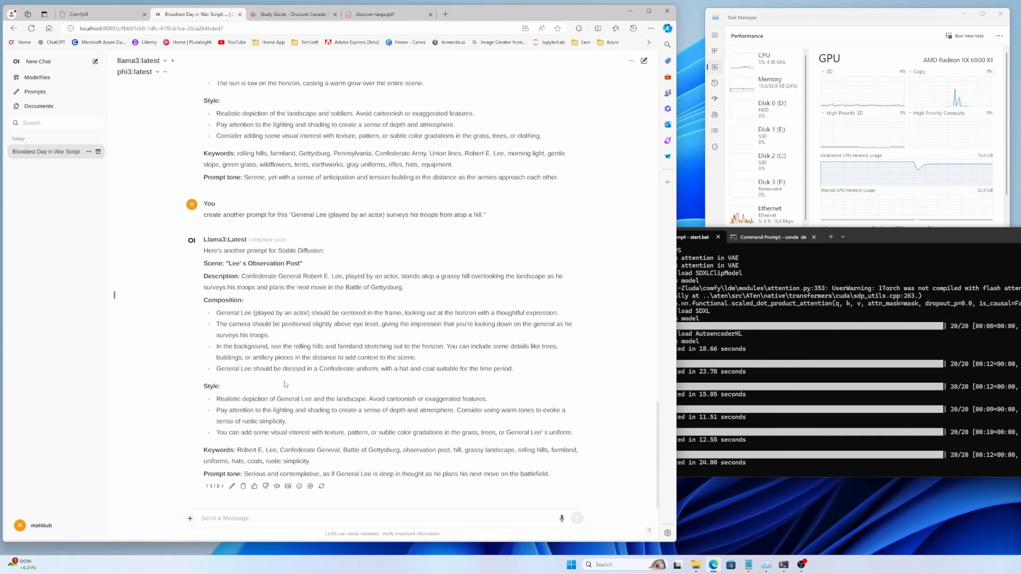
{"action": "left_click", "coordinate": [222, 487]}
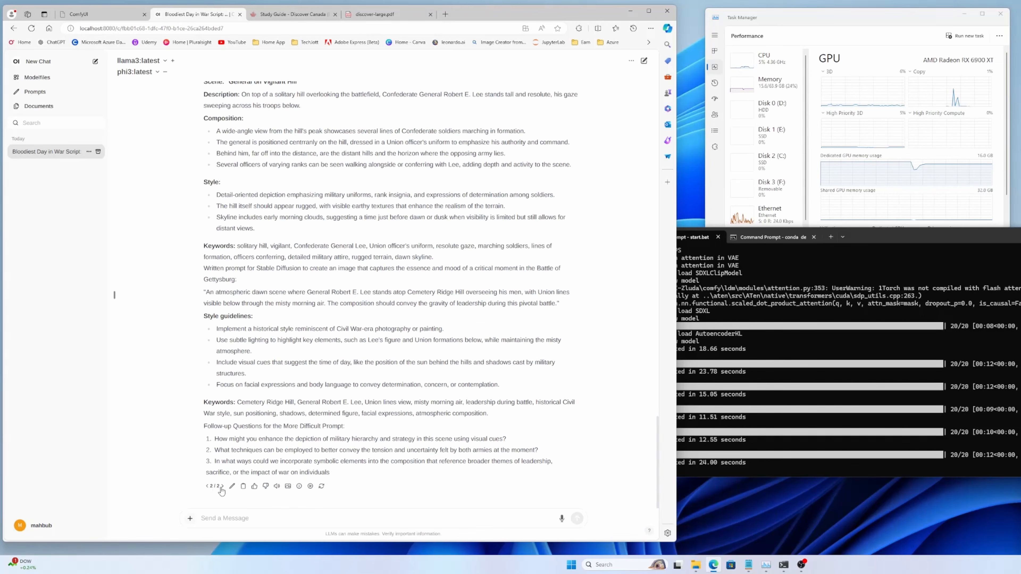
Step: Return to the Llama3 response "Lee's Observation Post" and generate an image from it
{"action": "left_click", "coordinate": [208, 486]}
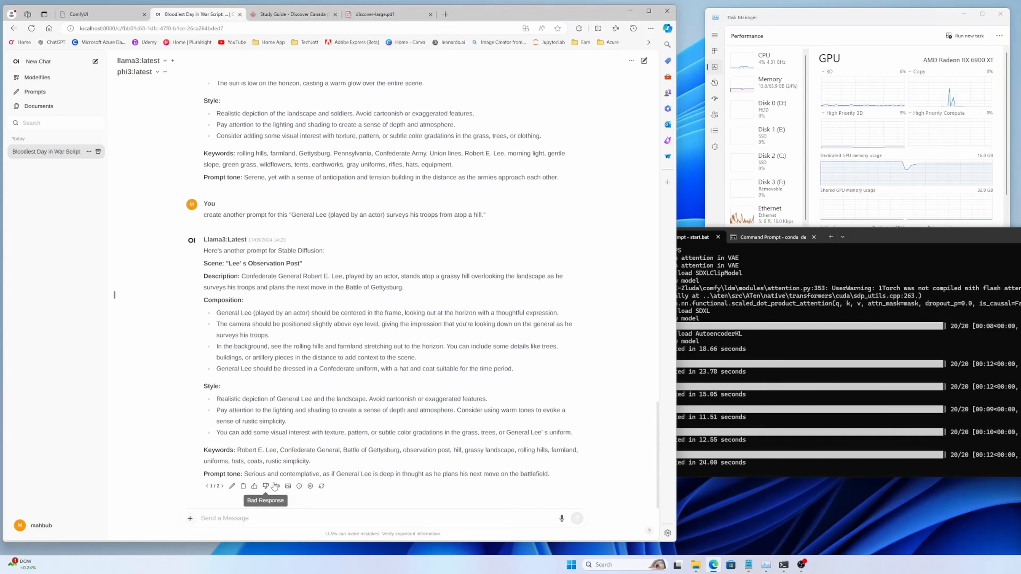
{"action": "left_click", "coordinate": [288, 488]}
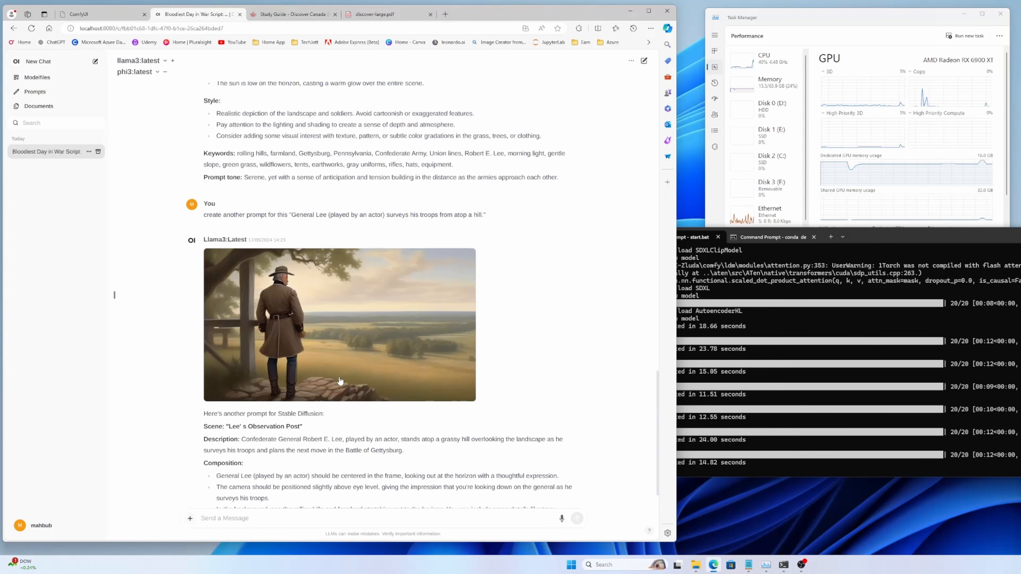
{"action": "scroll", "coordinate": [341, 385], "scroll_direction": "down", "scroll_amount": 4}
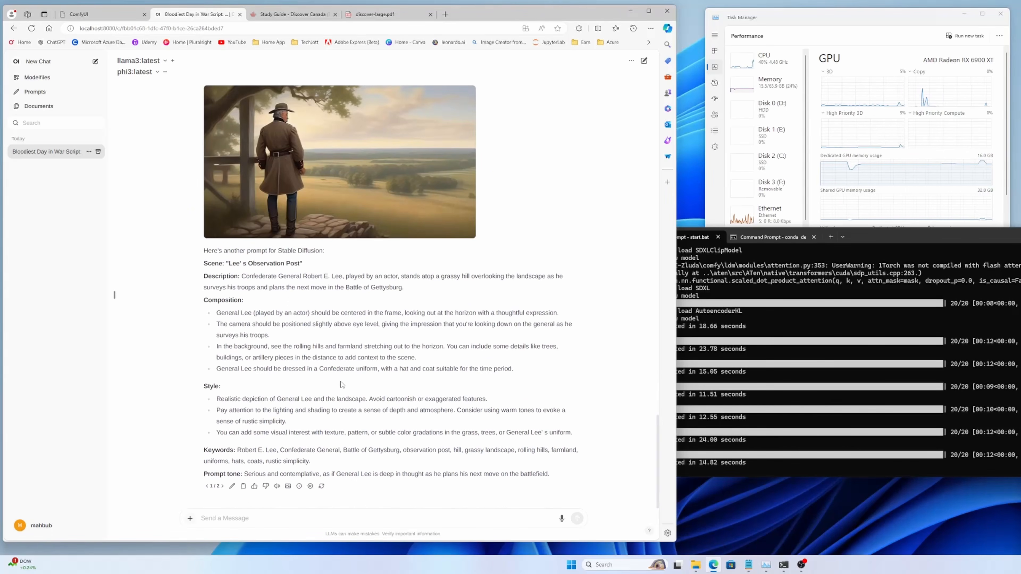
Step: Switch to the Phi3 response "General on Vigilant Hill" and read through its image prompt
{"action": "left_click", "coordinate": [222, 486]}
{"action": "scroll", "coordinate": [265, 394], "scroll_direction": "up", "scroll_amount": 3}
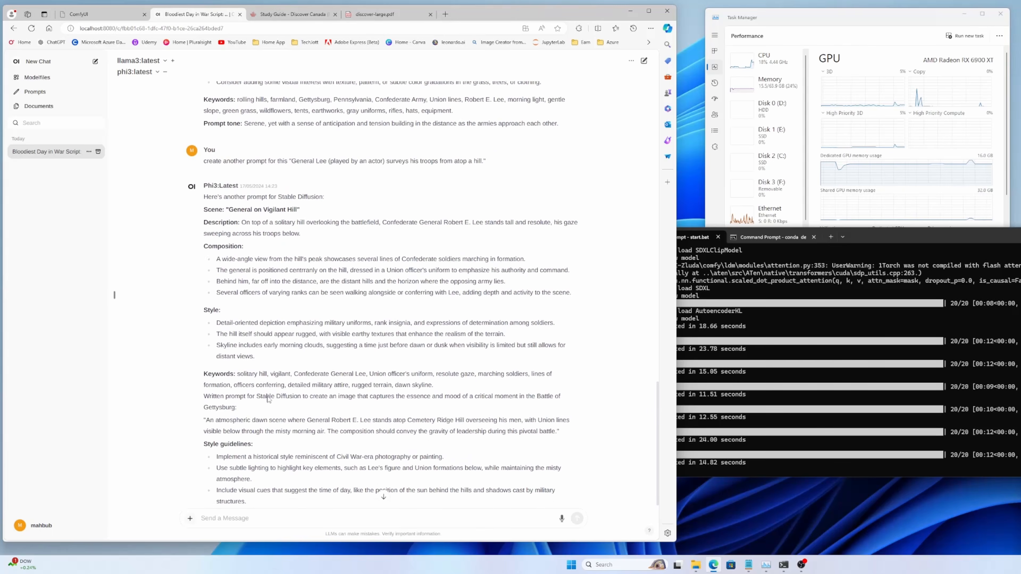
{"action": "scroll", "coordinate": [265, 394], "scroll_direction": "down", "scroll_amount": 4}
{"action": "scroll", "coordinate": [263, 395], "scroll_direction": "up", "scroll_amount": 3}
{"action": "scroll", "coordinate": [263, 395], "scroll_direction": "down", "scroll_amount": 3}
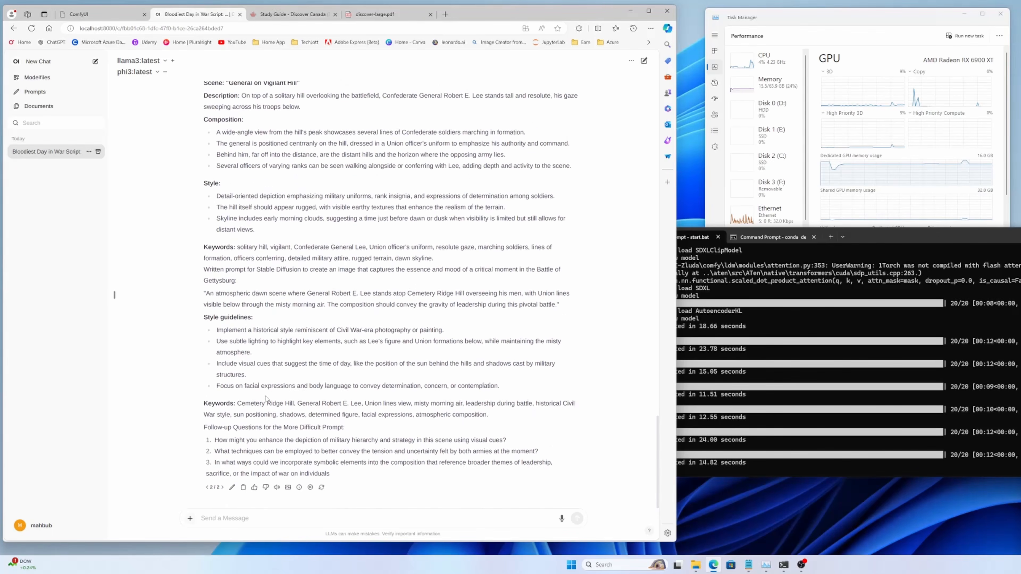
Step: Generate an image from the Phi3 response "General on Vigilant Hill" and review it against the prompt text
{"action": "left_click", "coordinate": [288, 487]}
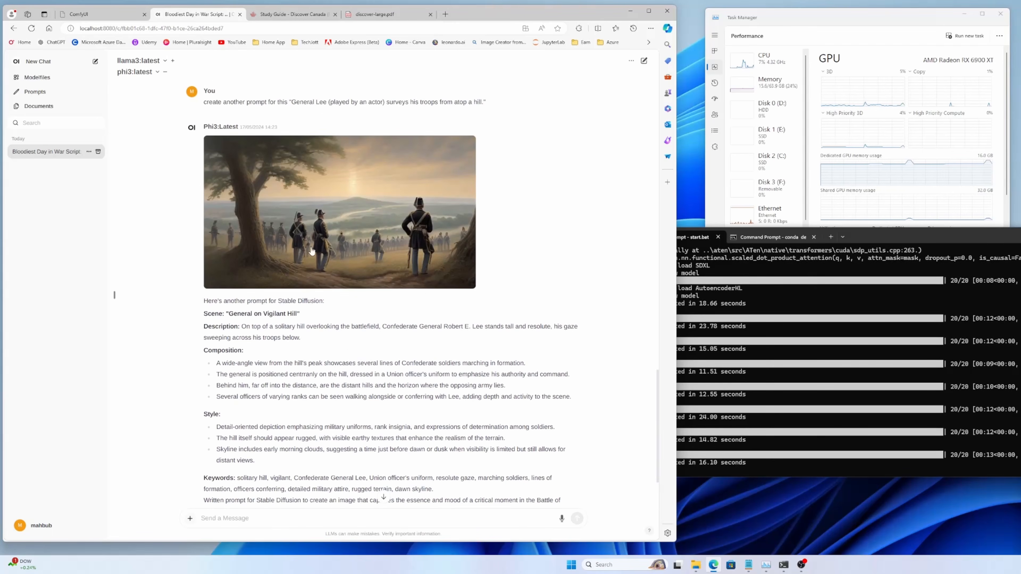
{"action": "scroll", "coordinate": [444, 323], "scroll_direction": "down", "scroll_amount": 2}
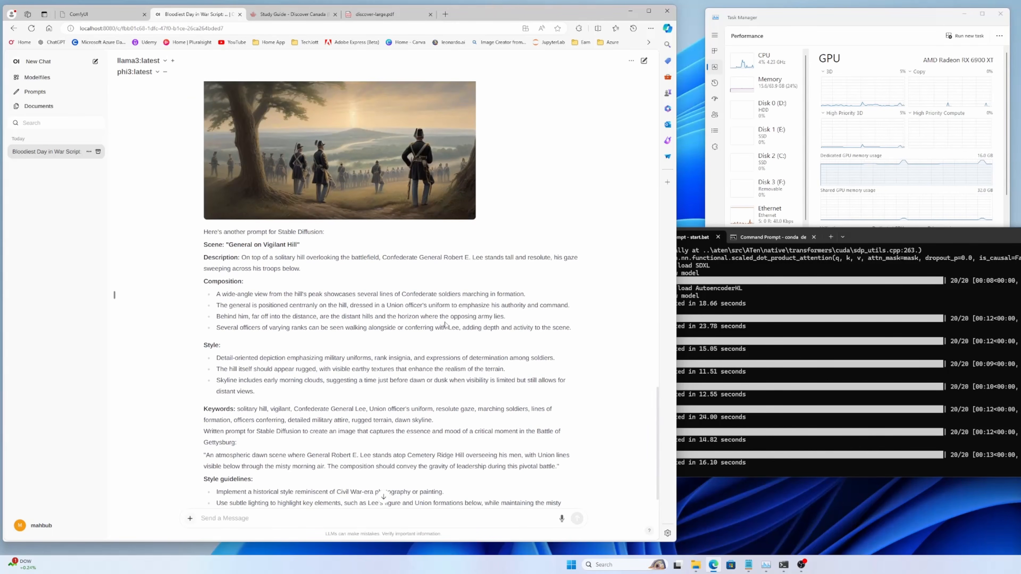
{"action": "scroll", "coordinate": [445, 325], "scroll_direction": "up", "scroll_amount": 2}
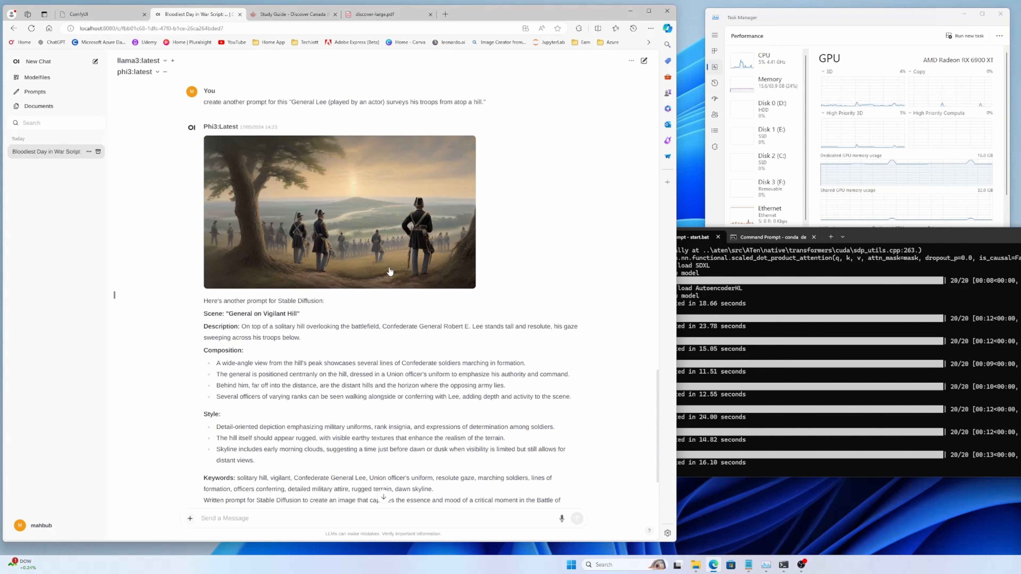
{"action": "scroll", "coordinate": [362, 273], "scroll_direction": "up", "scroll_amount": 3}
{"action": "scroll", "coordinate": [269, 329], "scroll_direction": "down", "scroll_amount": 10}
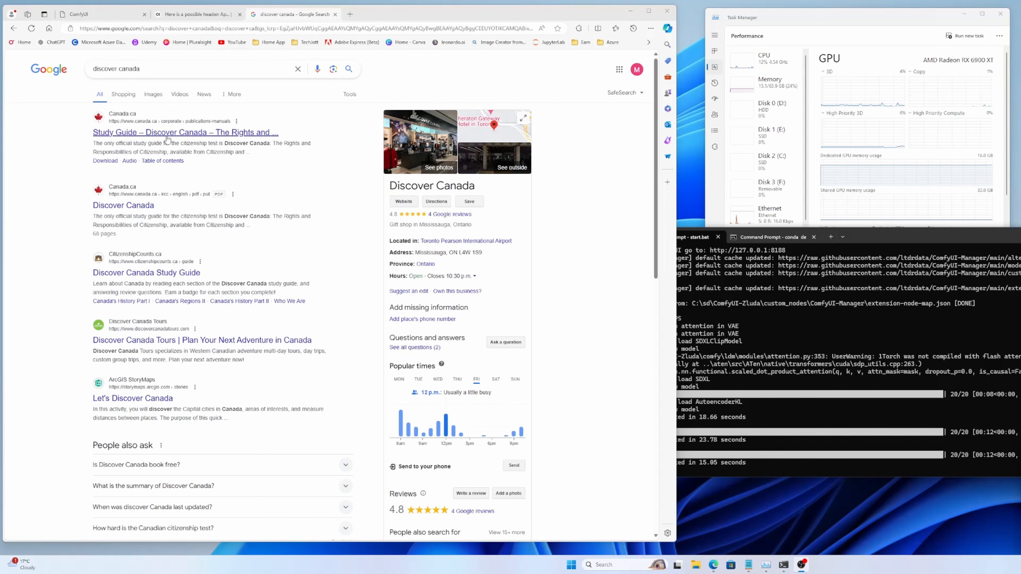
Step: Search Google for "discover canada pdf" and open the Large Print PDF from the Discover Canada download page
{"action": "left_click", "coordinate": [173, 69]}
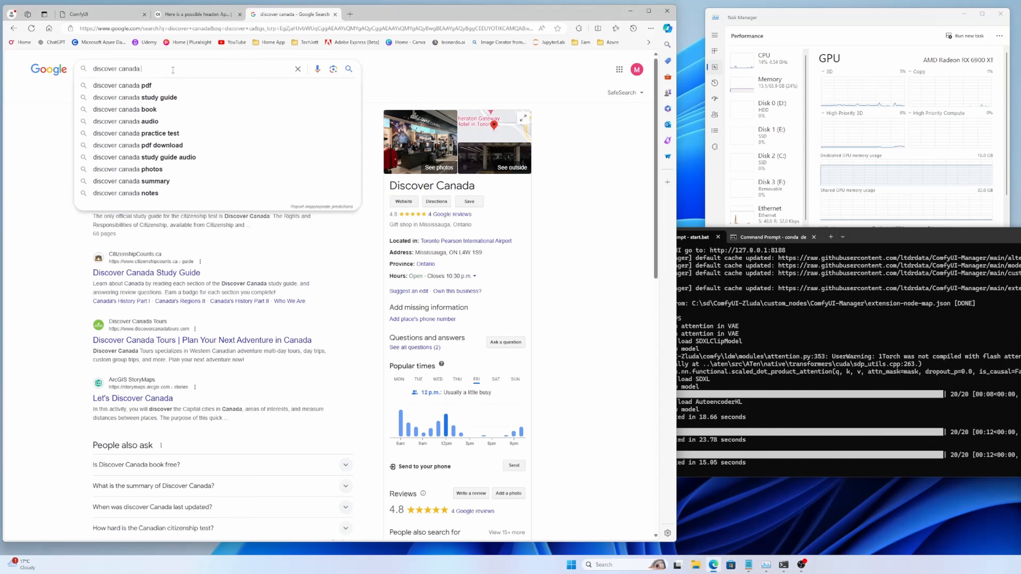
{"action": "left_click", "coordinate": [272, 97]}
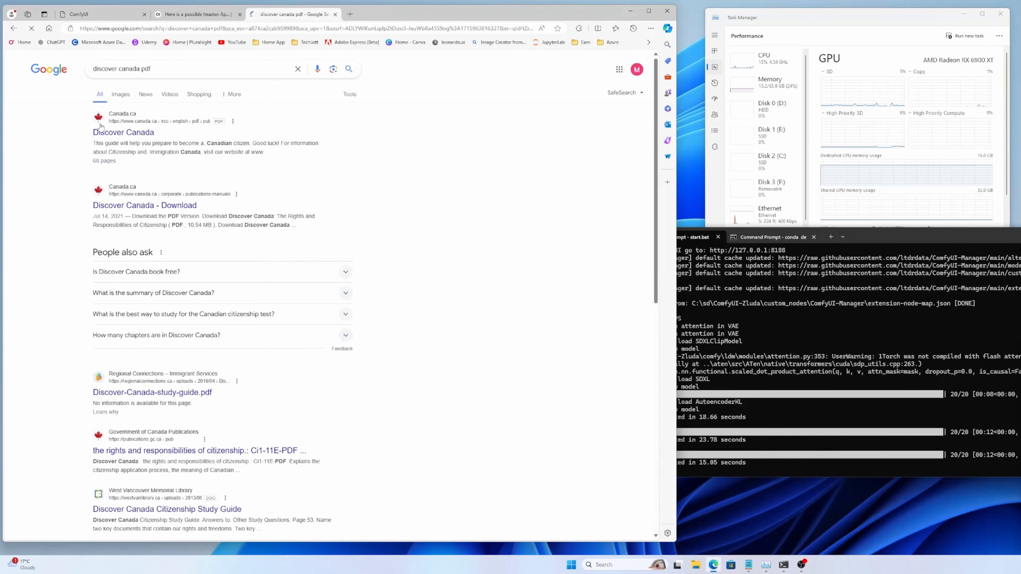
{"action": "left_click", "coordinate": [157, 206]}
{"action": "scroll", "coordinate": [346, 253], "scroll_direction": "down", "scroll_amount": 5}
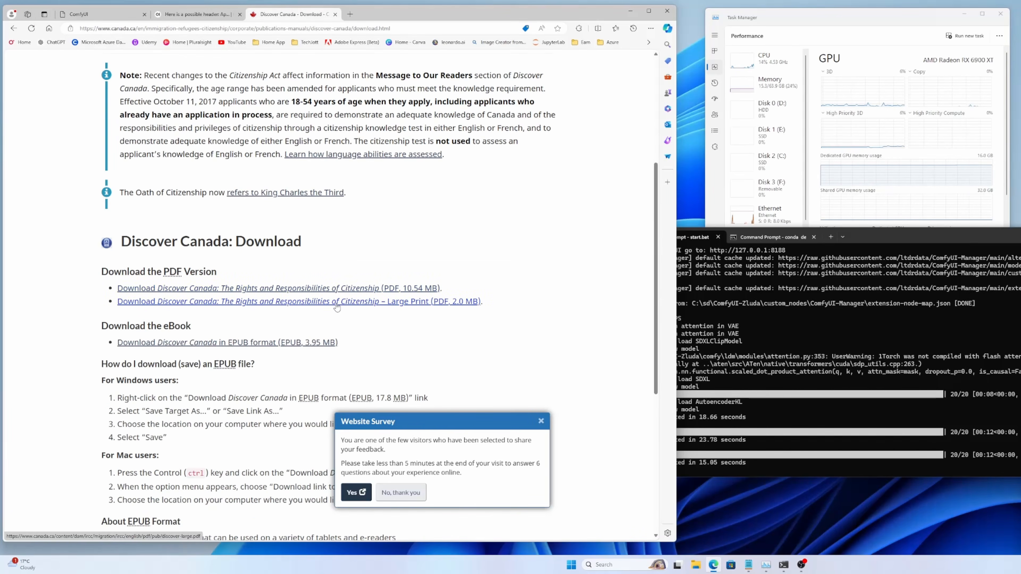
{"action": "left_click", "coordinate": [336, 304]}
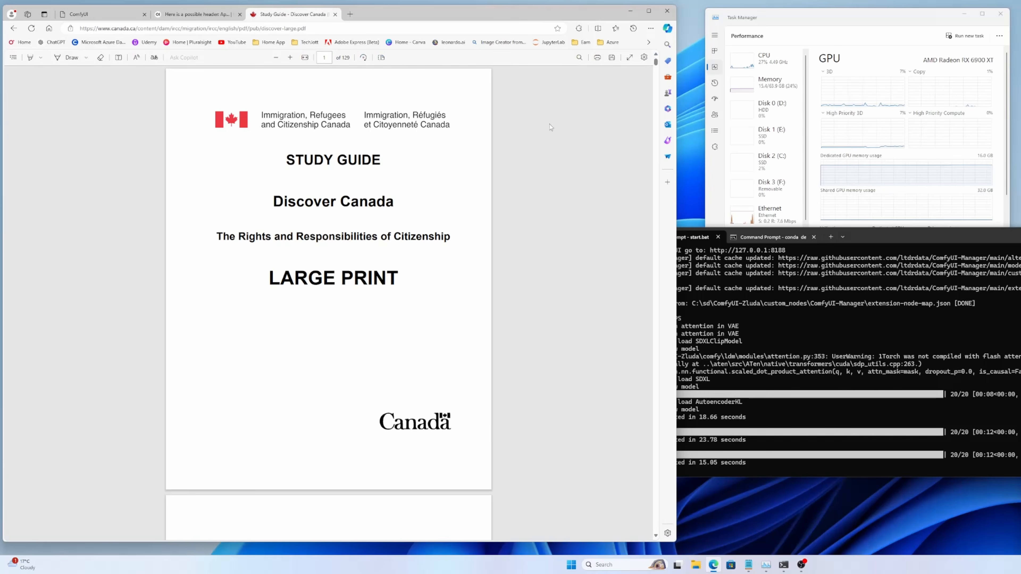
Step: Save the study guide PDF as discover-large in the Downloads folder
{"action": "left_click", "coordinate": [597, 57]}
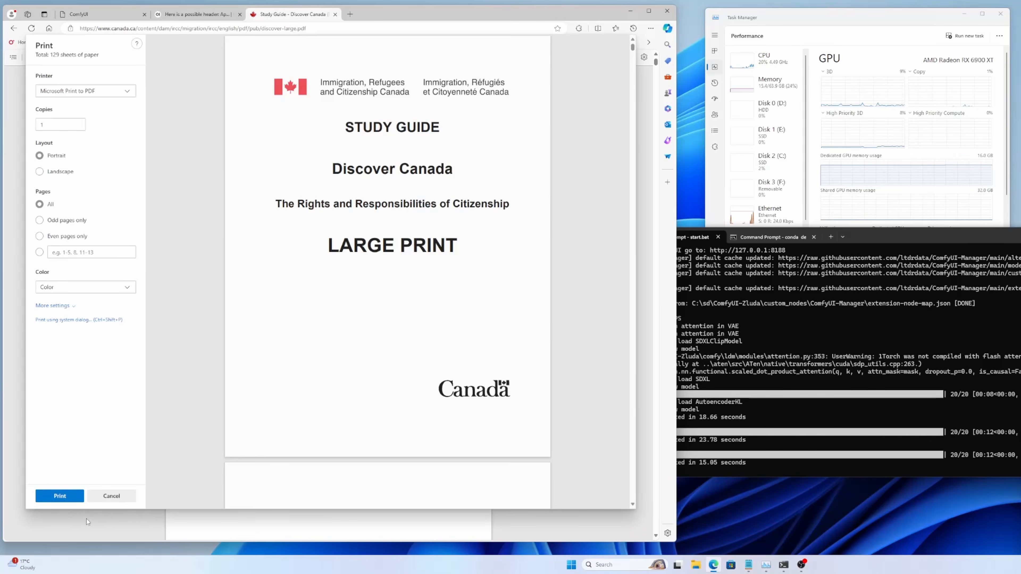
{"action": "left_click", "coordinate": [111, 496]}
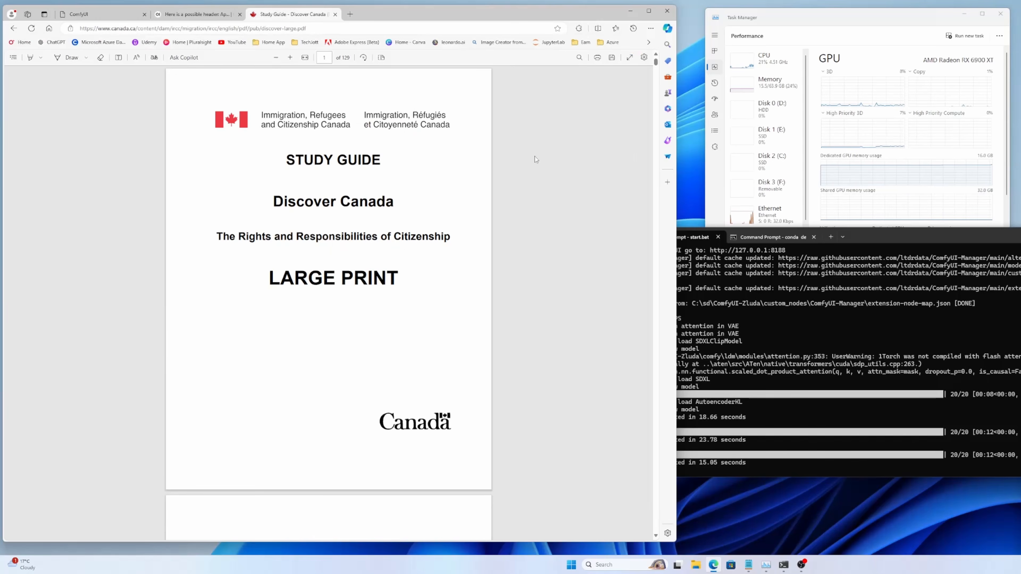
{"action": "left_click", "coordinate": [612, 58]}
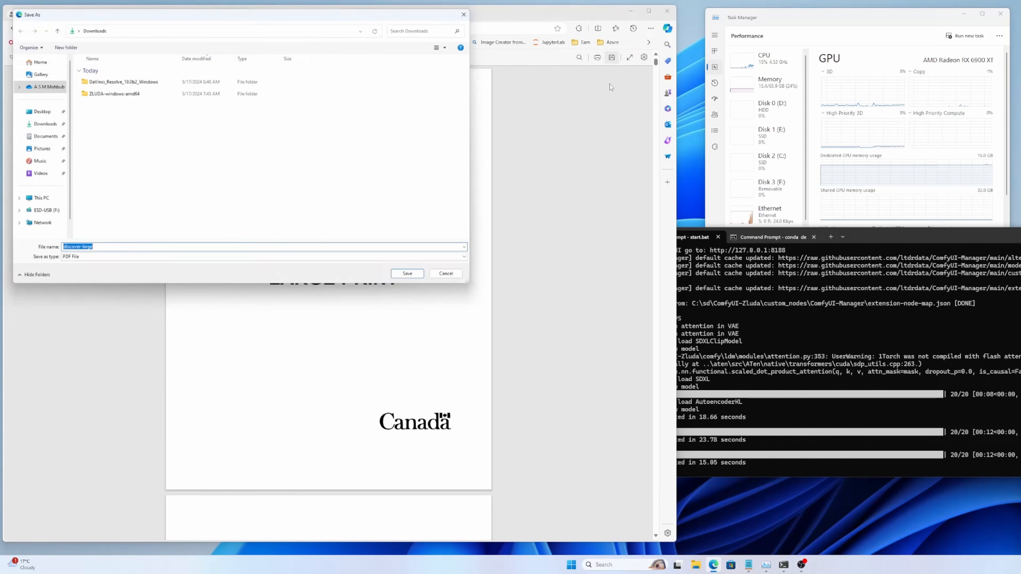
{"action": "left_click", "coordinate": [37, 124]}
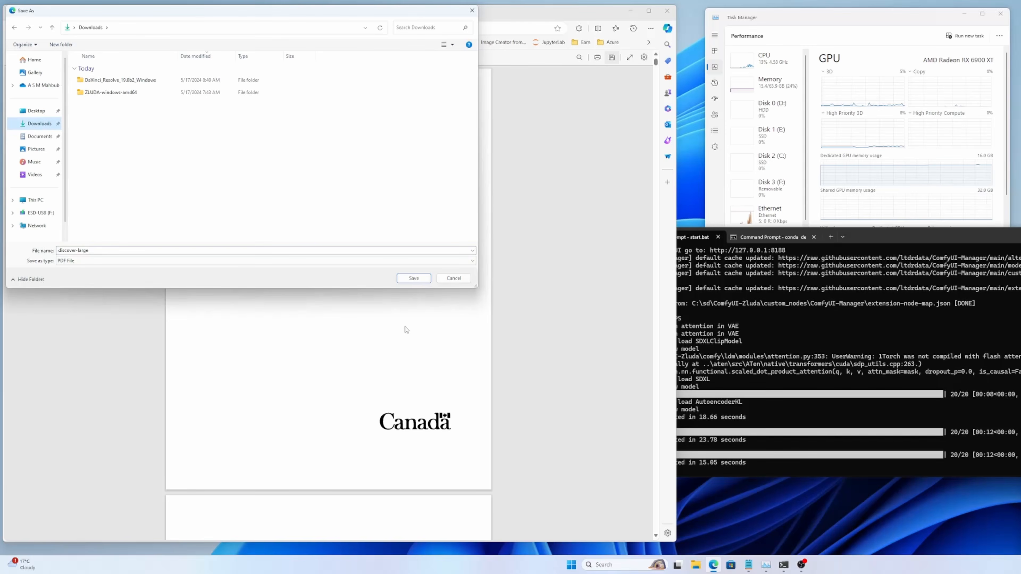
{"action": "left_click", "coordinate": [418, 280]}
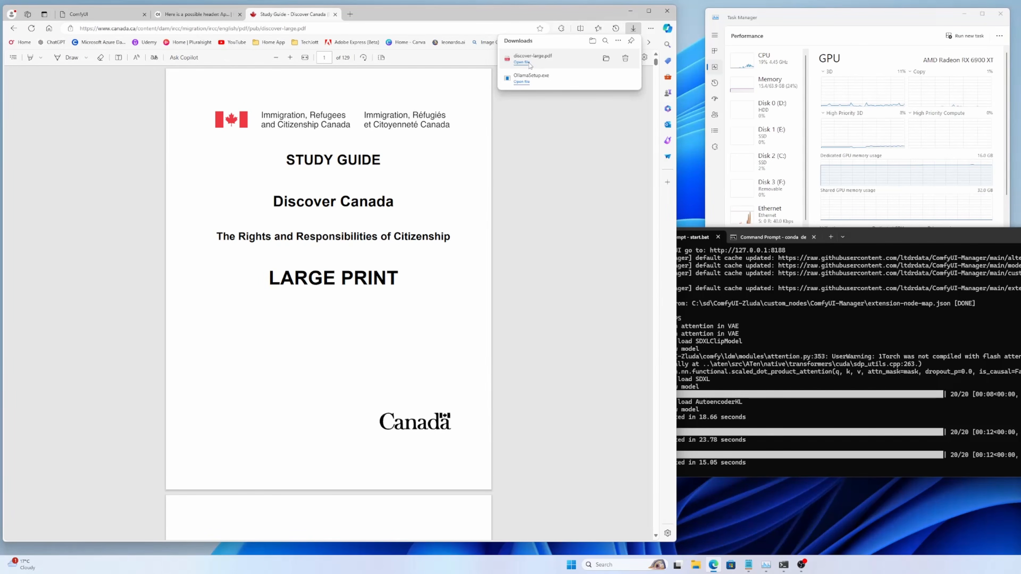
Step: Open the downloaded discover-large.pdf and highlight the "ABOUT THE CITIZENSHIP TEST" heading on page 9
{"action": "left_click", "coordinate": [527, 63]}
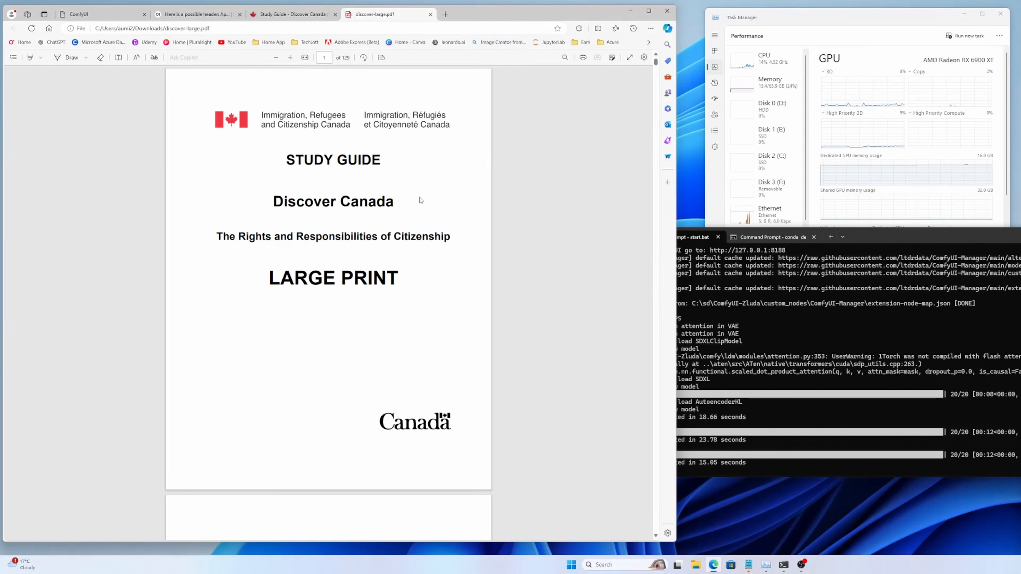
{"action": "scroll", "coordinate": [420, 200], "scroll_direction": "down", "scroll_amount": 20}
{"action": "scroll", "coordinate": [396, 228], "scroll_direction": "down", "scroll_amount": 20}
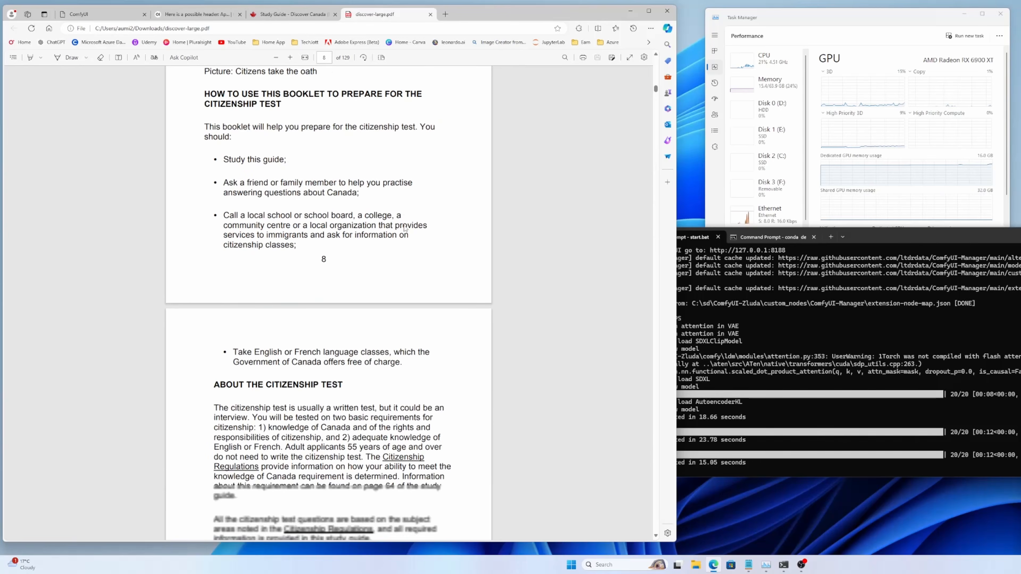
{"action": "scroll", "coordinate": [405, 228], "scroll_direction": "down", "scroll_amount": 3}
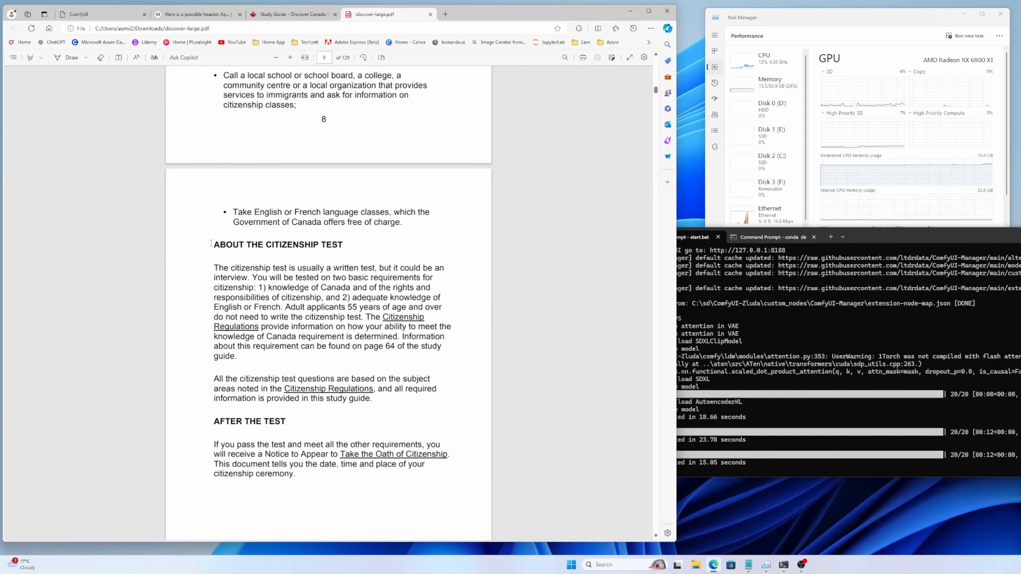
{"action": "left_click_drag", "start_coordinate": [211, 244], "coordinate": [350, 240]}
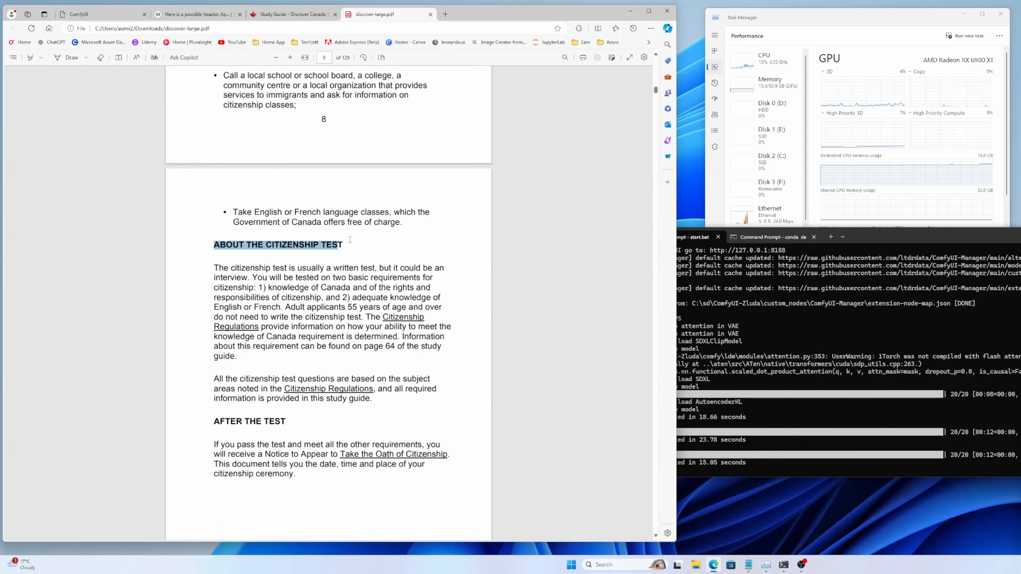
Step: Return to the Open WebUI chat and attach discover-large.pdf from Downloads to the message
{"action": "left_click", "coordinate": [214, 14]}
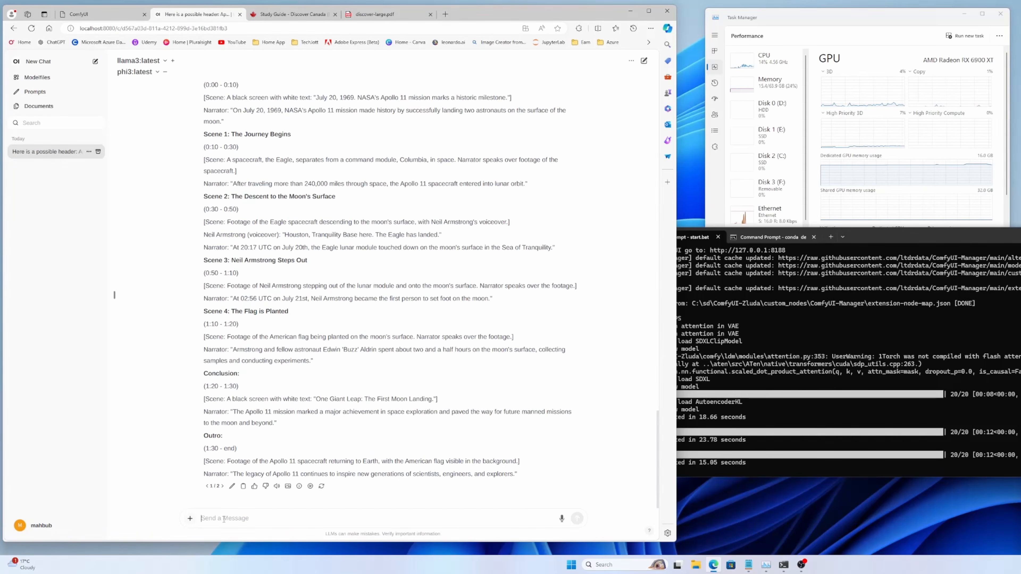
{"action": "left_click", "coordinate": [190, 519]}
{"action": "left_click", "coordinate": [39, 124]}
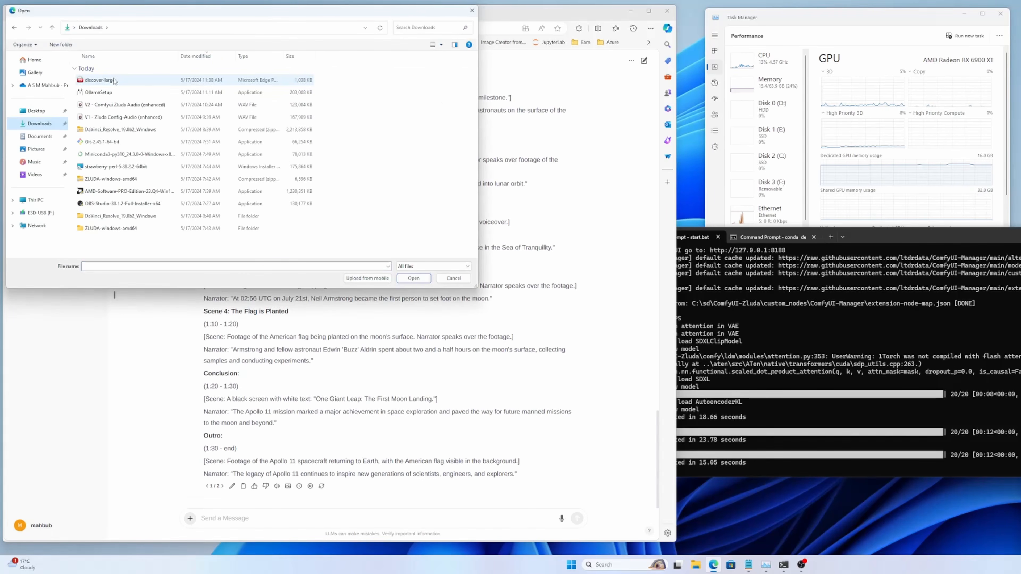
{"action": "double_click", "coordinate": [100, 80]}
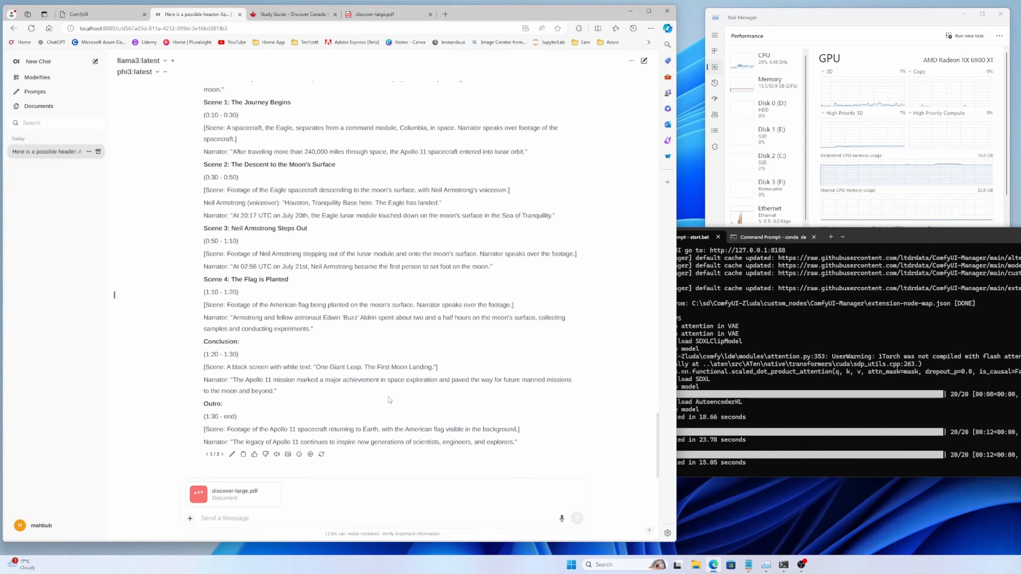
Step: Recheck the highlighted heading in the PDF and send "tell me about the citizenship test" with the attached document
{"action": "left_click", "coordinate": [380, 14]}
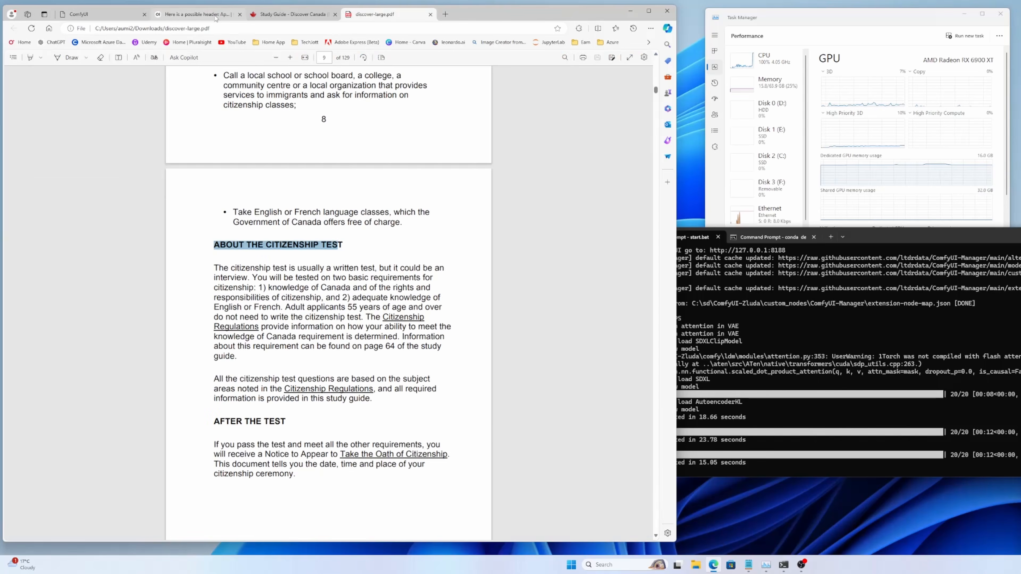
{"action": "left_click", "coordinate": [216, 16]}
{"action": "type", "text": "tell m"}
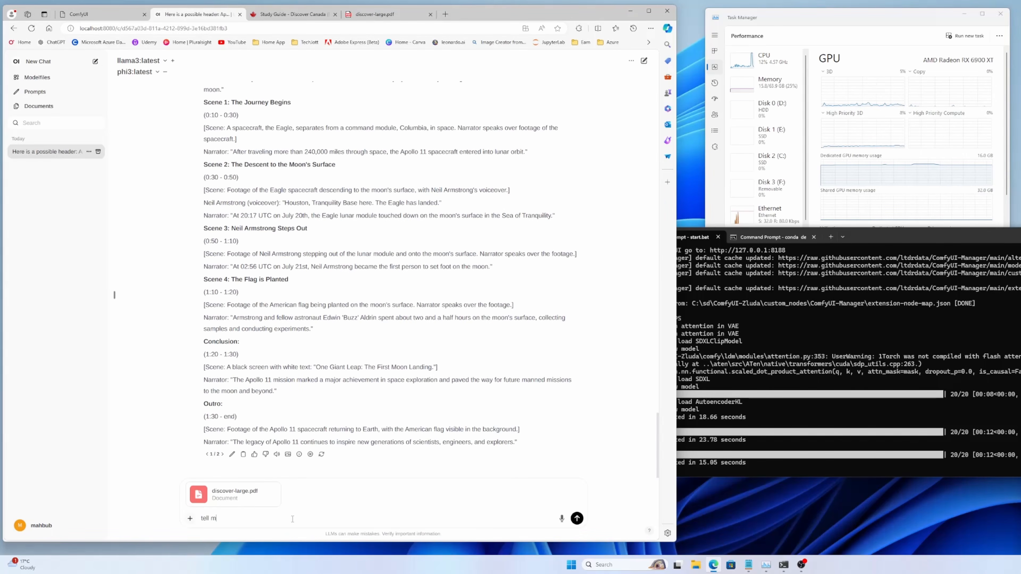
{"action": "type", "text": "e about the citizenship test"}
{"action": "key", "text": "Return"}
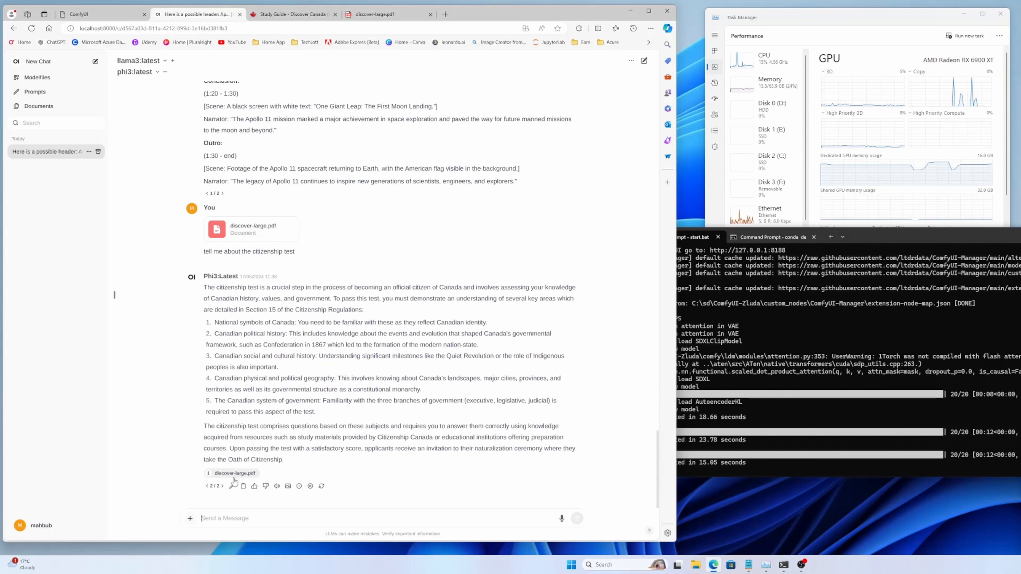
Step: Compare the Llama3 answer with the PDF's citizenship test section, and view the image generated for the Phi3 answer
{"action": "left_click", "coordinate": [207, 486]}
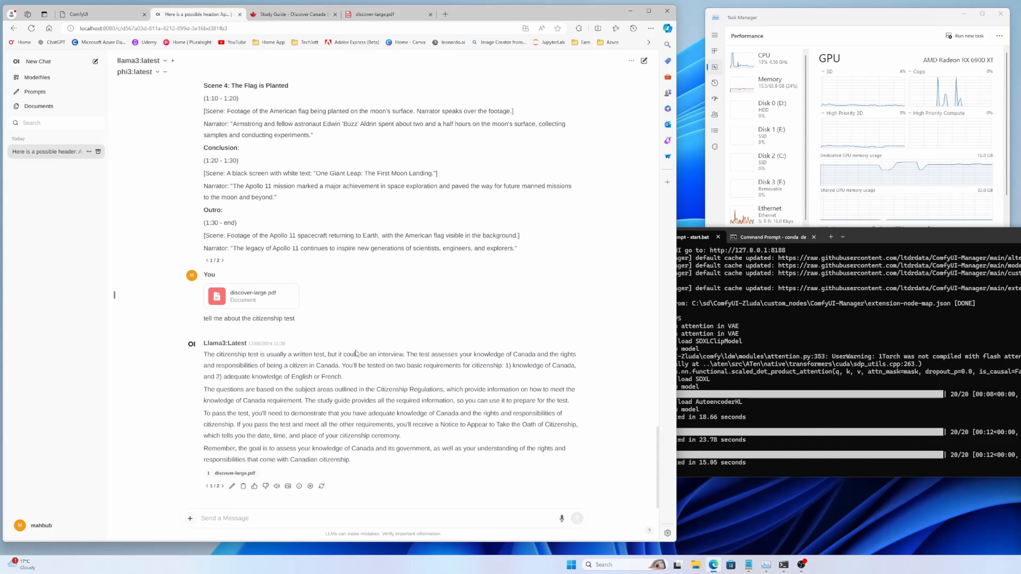
{"action": "left_click", "coordinate": [385, 15]}
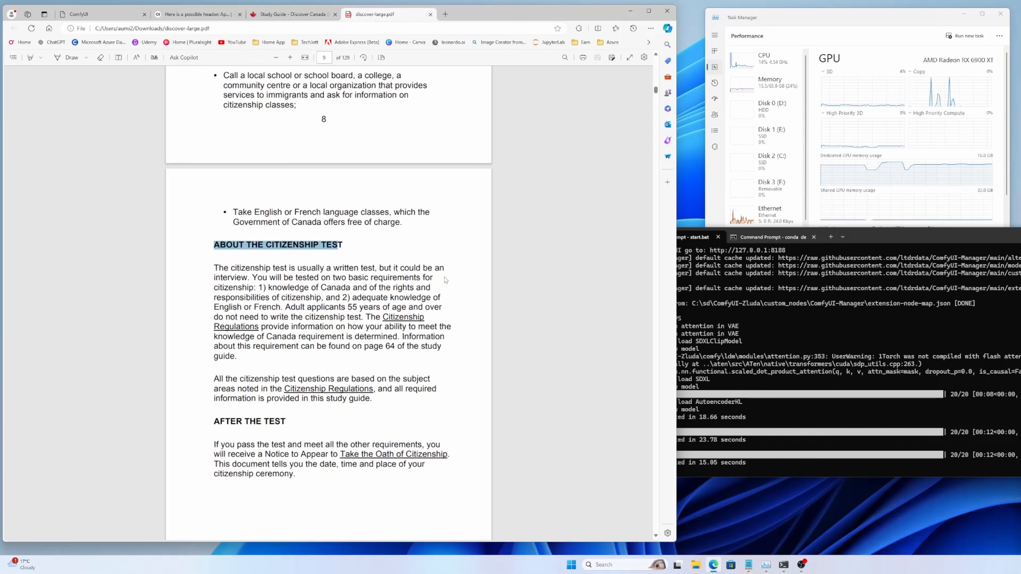
{"action": "scroll", "coordinate": [353, 335], "scroll_direction": "down", "scroll_amount": 5}
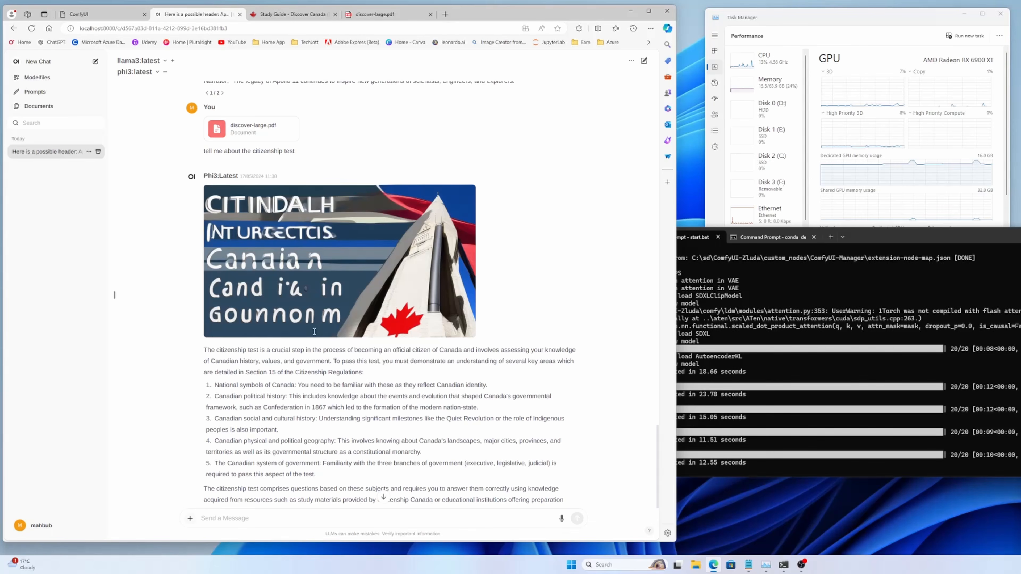
{"action": "scroll", "coordinate": [351, 307], "scroll_direction": "up", "scroll_amount": 1}
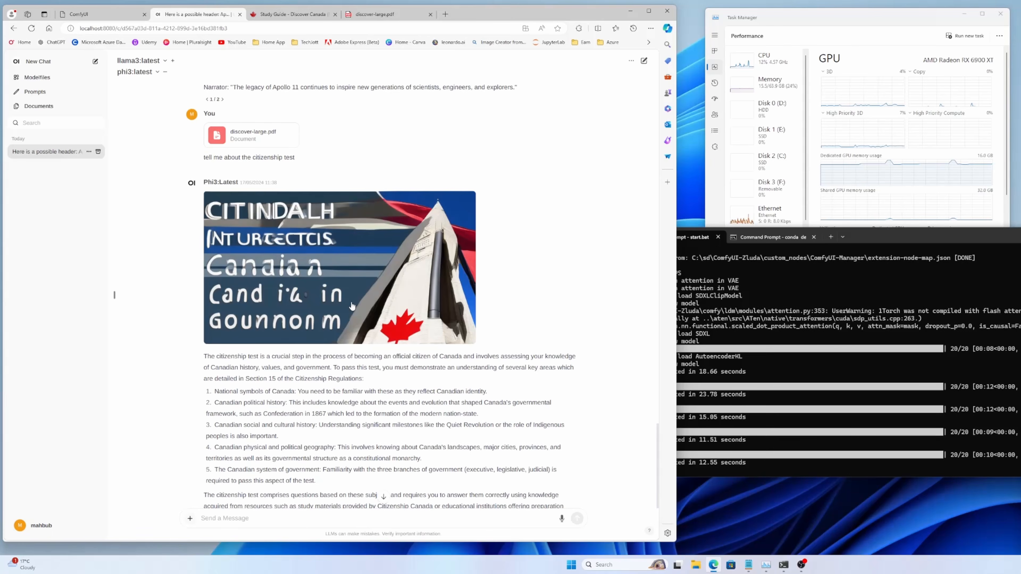